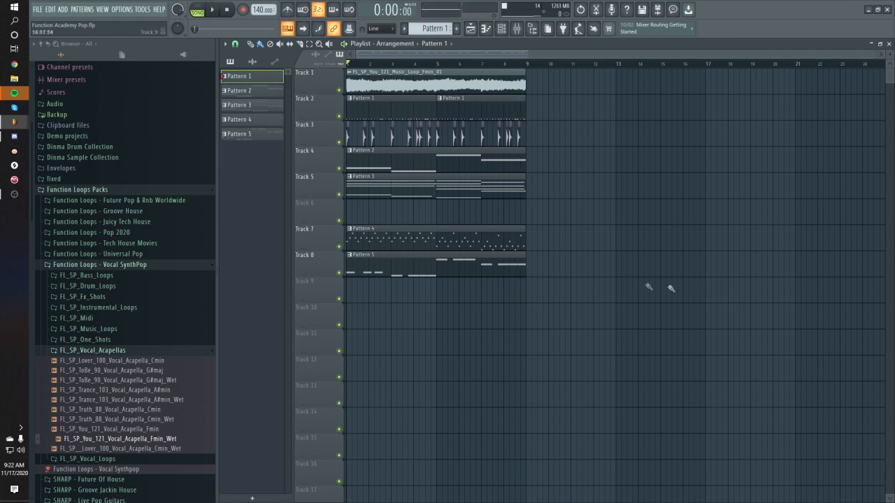
# - Duplicate all clips of the eight-bar arrangement so the copy starts at bar 9
pyautogui.moveTo(588, 330); pyautogui.dragTo(345, 68)
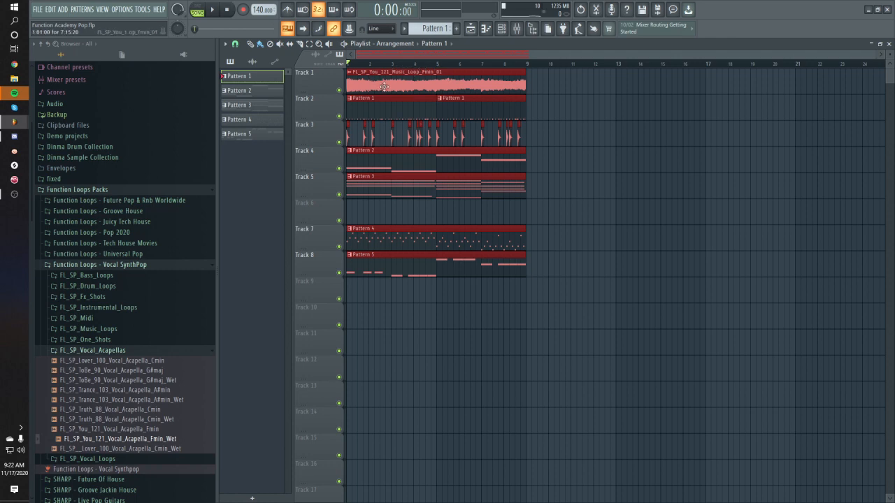
pyautogui.moveTo(372, 99); pyautogui.dragTo(554, 98)
pyautogui.keyDown('ctrl'); pyautogui.click(527, 319); pyautogui.keyUp('ctrl')
pyautogui.scroll(-1, 453, 299)
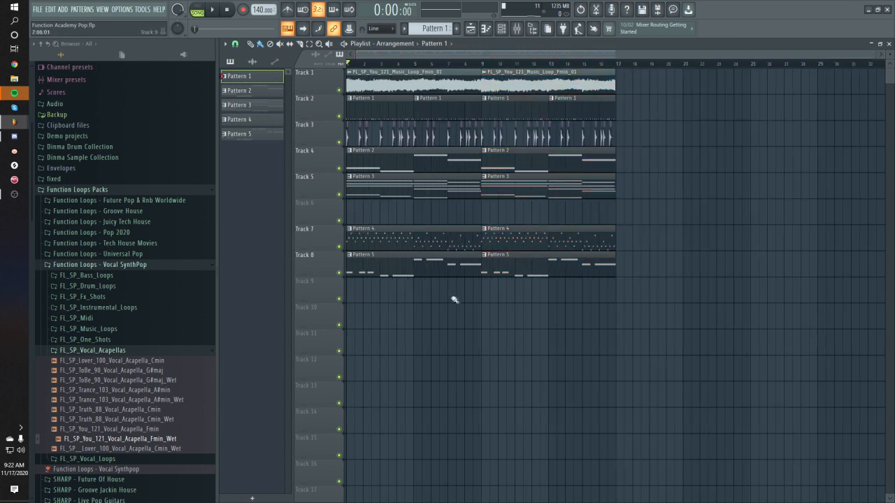
pyautogui.scroll(2, 407, 279)
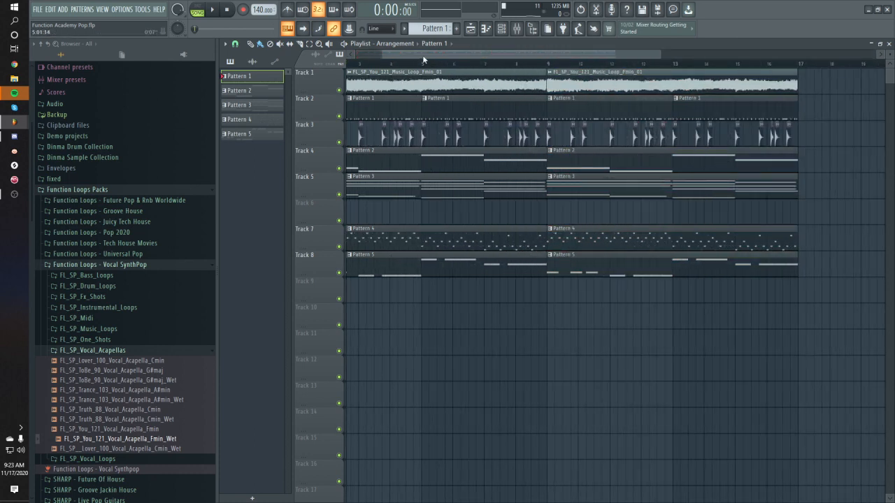
pyautogui.scroll(-2, 405, 219)
# - Place FL_SP_Fx_Shot_01 from the FL_SP_Fx_Shots folder on Track 9 at bar 1 and again at bar 9
pyautogui.moveTo(135, 360); pyautogui.dragTo(136, 363)
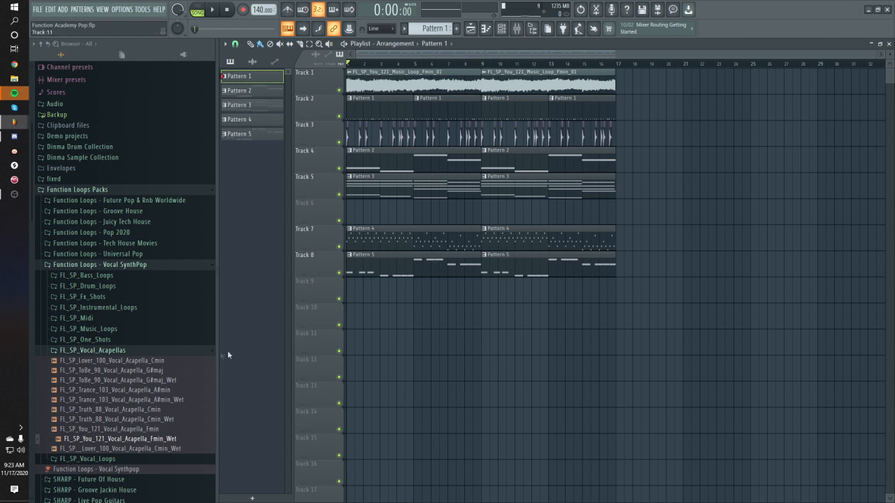
pyautogui.click(112, 297)
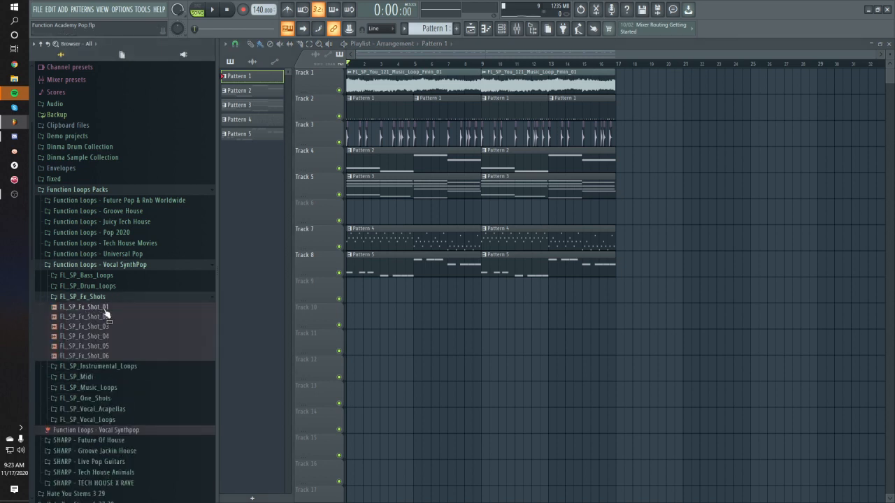
pyautogui.click(98, 310)
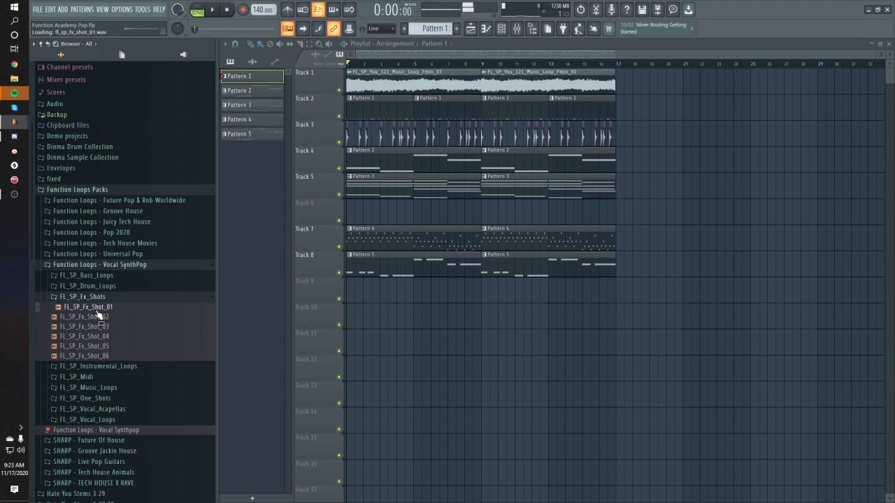
pyautogui.moveTo(98, 315); pyautogui.dragTo(374, 287)
pyautogui.press('space')
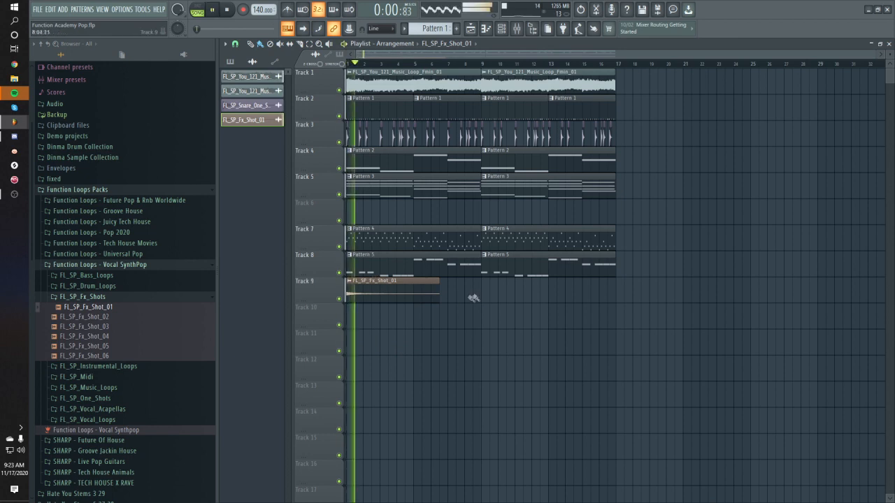
pyautogui.click(482, 294)
pyautogui.press('space')
# - Route the FX shot to its own mixer track, then name that track Crash and colour it red
pyautogui.doubleClick(424, 294)
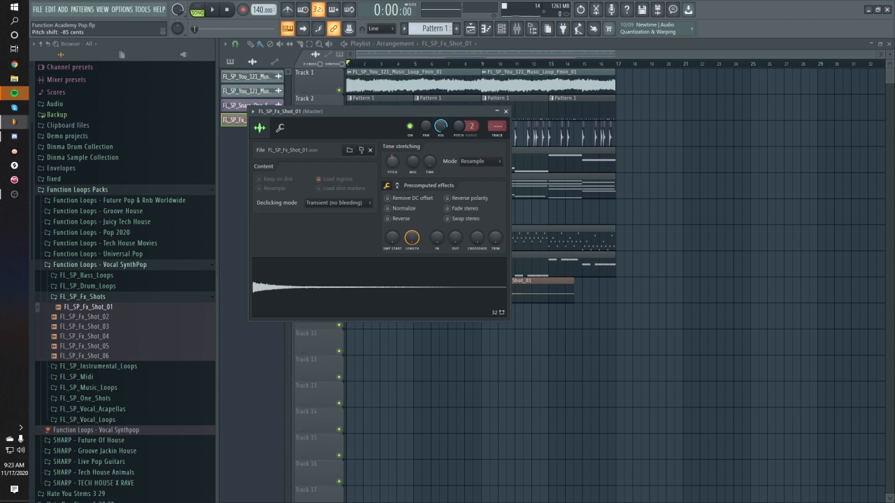
pyautogui.click(330, 284)
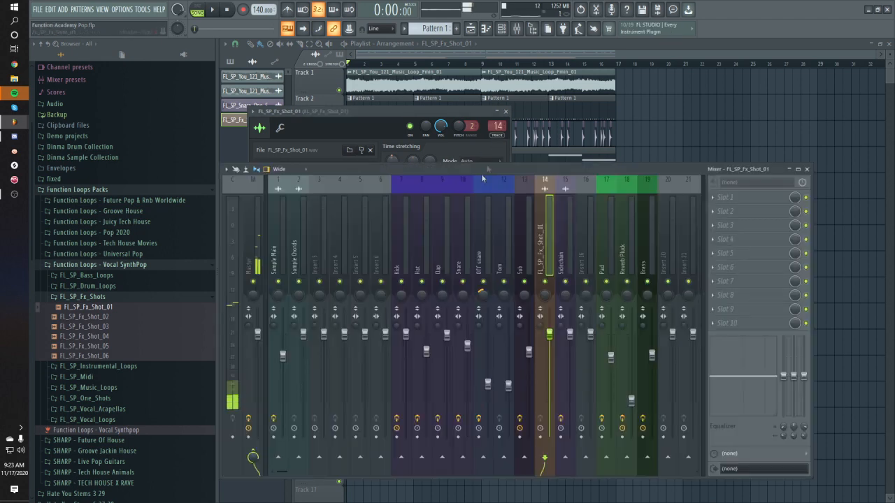
pyautogui.rightClick(547, 262)
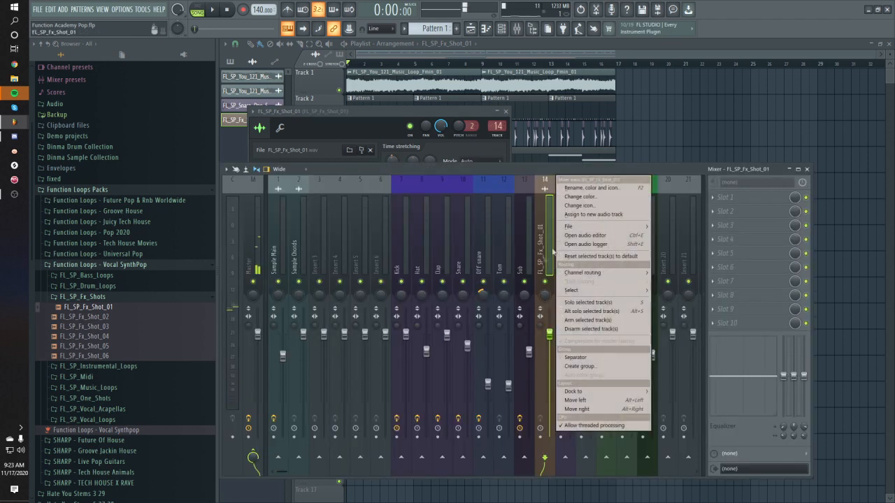
pyautogui.click(573, 188)
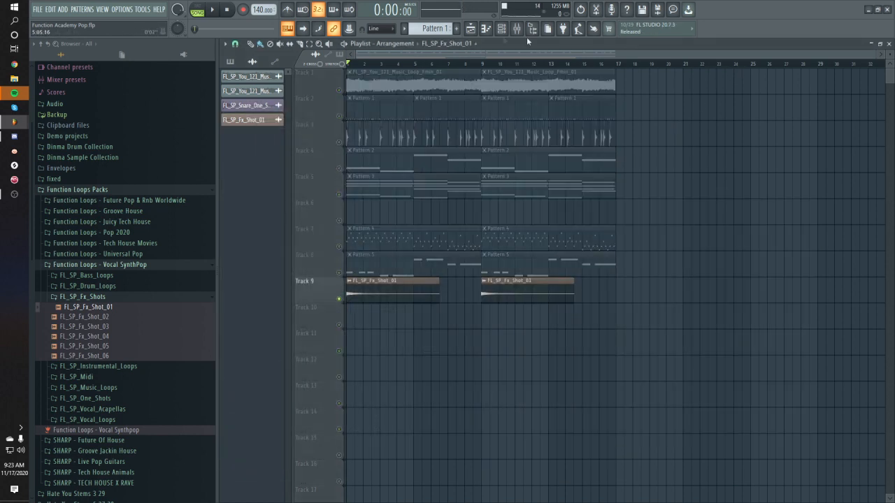
# - Insert Fruity parametric EQ 2 on the Crash mixer track and cut the lows with a band 1 high-pass
pyautogui.click(516, 29)
pyautogui.click(748, 197)
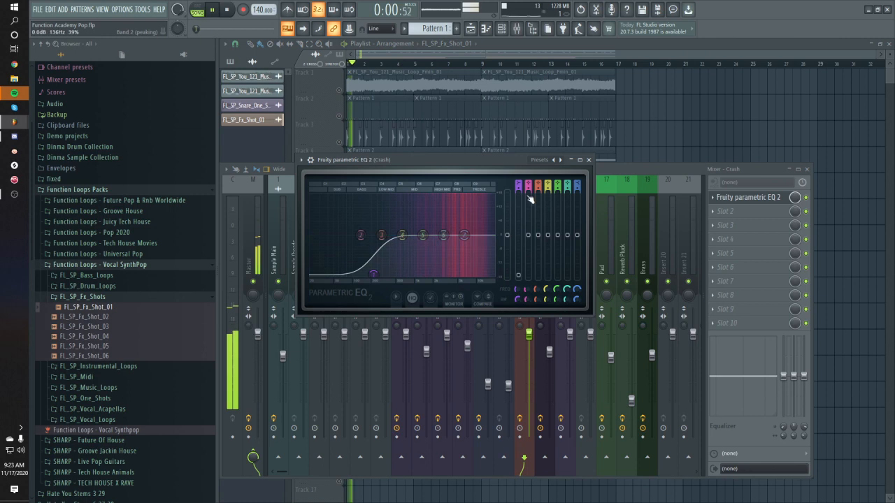
pyautogui.scroll(-2, 519, 184)
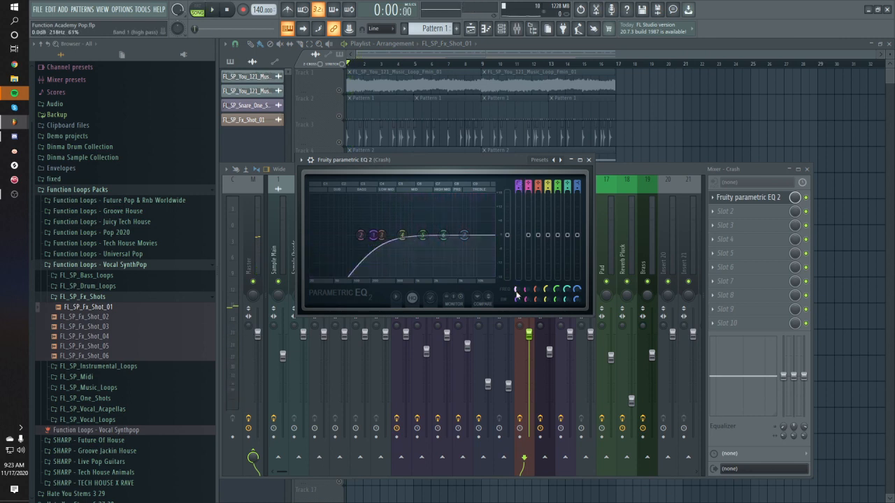
pyautogui.moveTo(517, 290); pyautogui.dragTo(517, 277)
pyautogui.press('space')
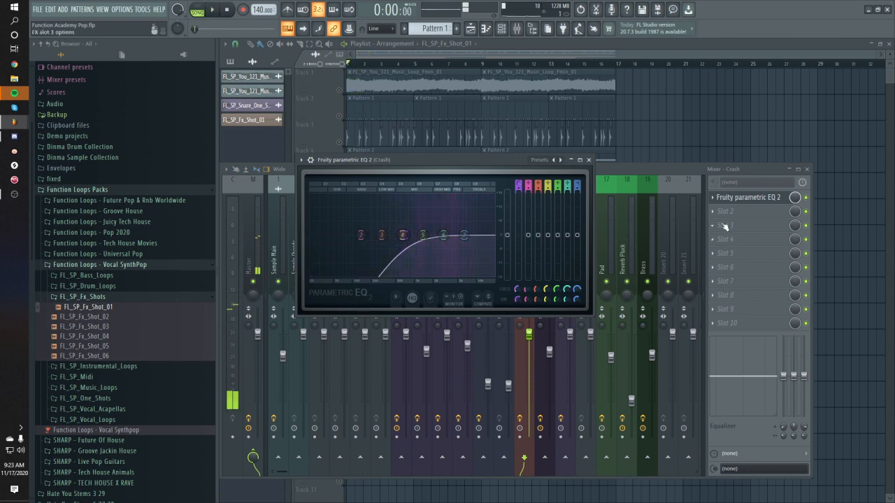
pyautogui.press('space')
# - Insert Dimension Expander_x64 in slot 2 of the Crash track and adjust its Dry/Wet and Size
pyautogui.click(725, 225)
pyautogui.click(530, 97)
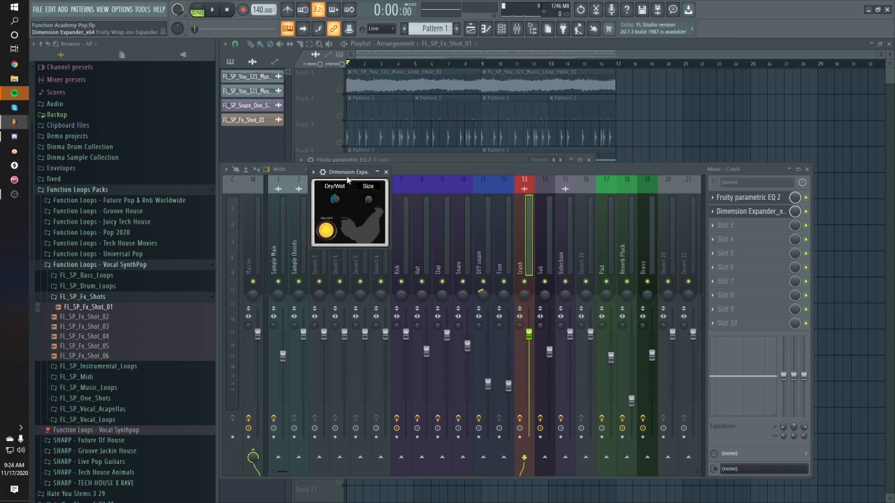
pyautogui.moveTo(346, 177); pyautogui.dragTo(360, 180)
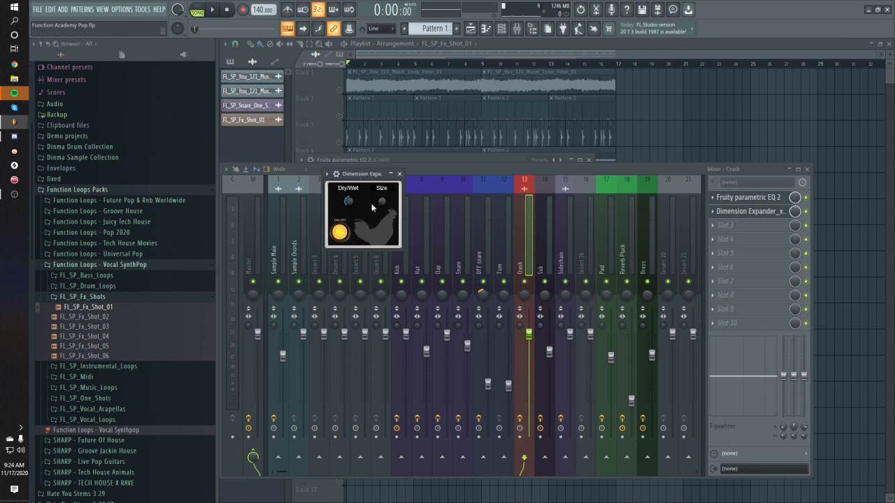
pyautogui.moveTo(348, 200); pyautogui.dragTo(351, 218)
pyautogui.moveTo(375, 199); pyautogui.dragTo(372, 210)
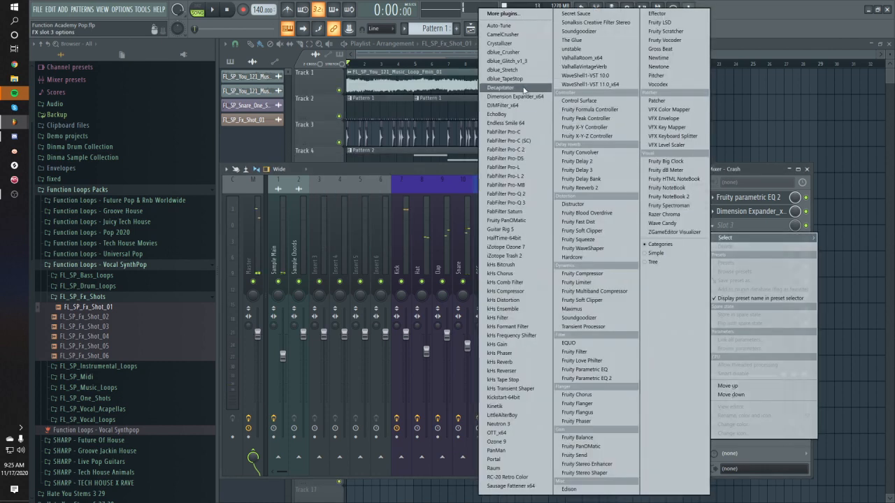
# - Insert ValhallaVintageVerb in slot 3 of the Crash track with 46% mix, 2.81 s decay and a 580 Hz low cut
pyautogui.click(585, 65)
pyautogui.moveTo(307, 210); pyautogui.dragTo(302, 194)
pyautogui.press('space')
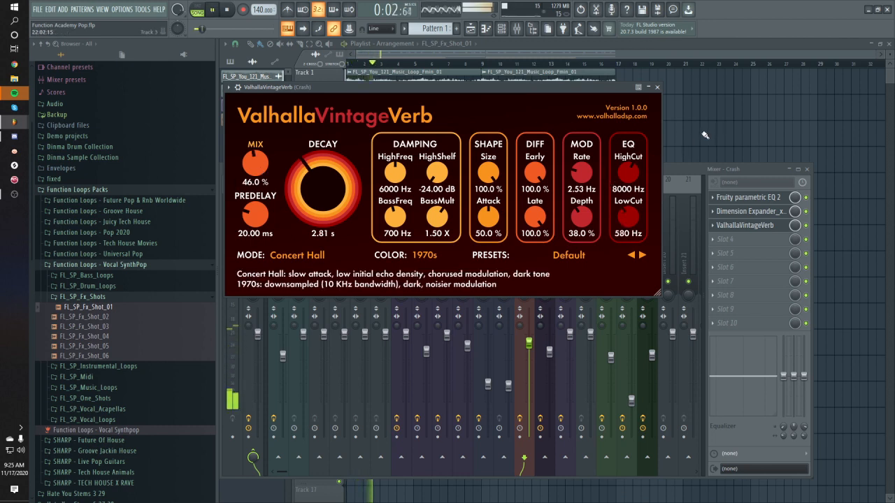
# - Create a unique, reversed copy of the FL_SP_Fx_Shot_01 clip on Track 10
pyautogui.click(705, 135)
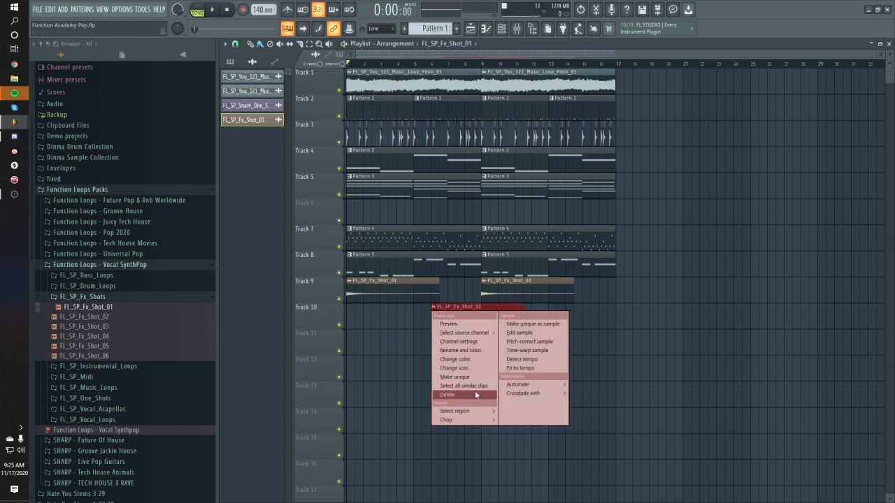
pyautogui.click(465, 377)
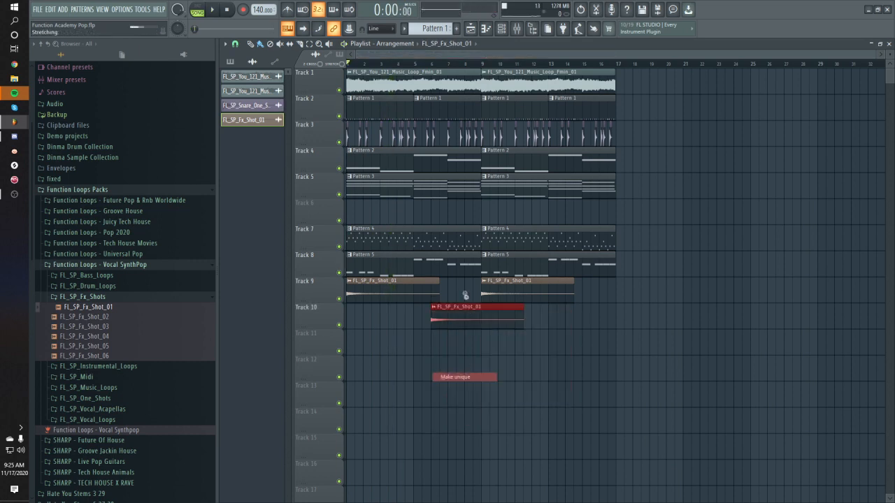
pyautogui.doubleClick(461, 308)
pyautogui.click(415, 231)
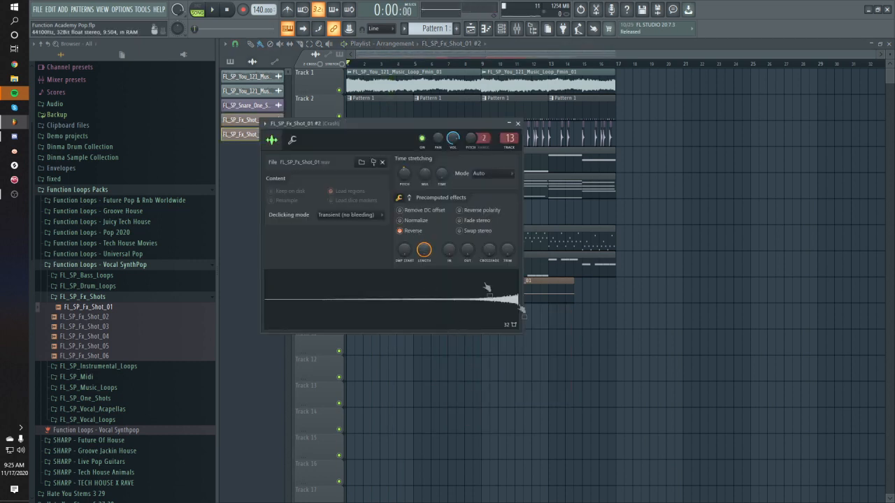
pyautogui.press('Escape')
# - Move the reversed FX clip on Track 10 earlier and add a fade-in to its sample
pyautogui.moveTo(513, 313); pyautogui.dragTo(475, 313)
pyautogui.scroll(3, 475, 314)
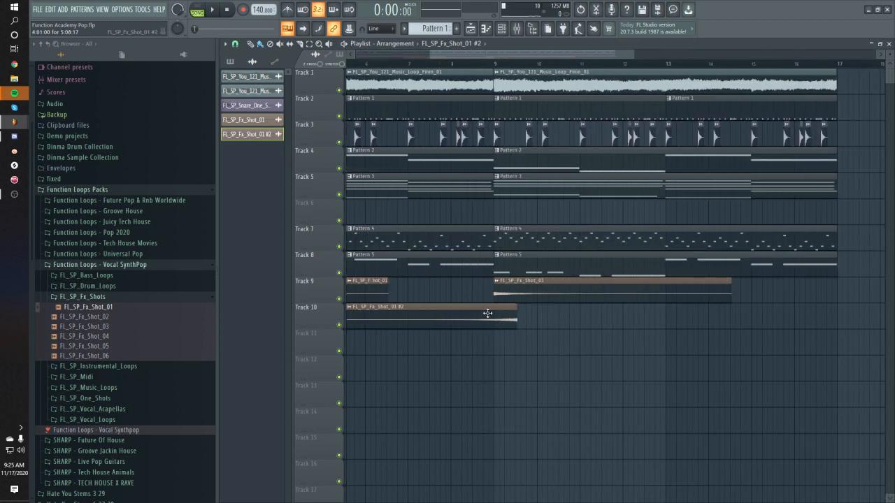
pyautogui.doubleClick(485, 314)
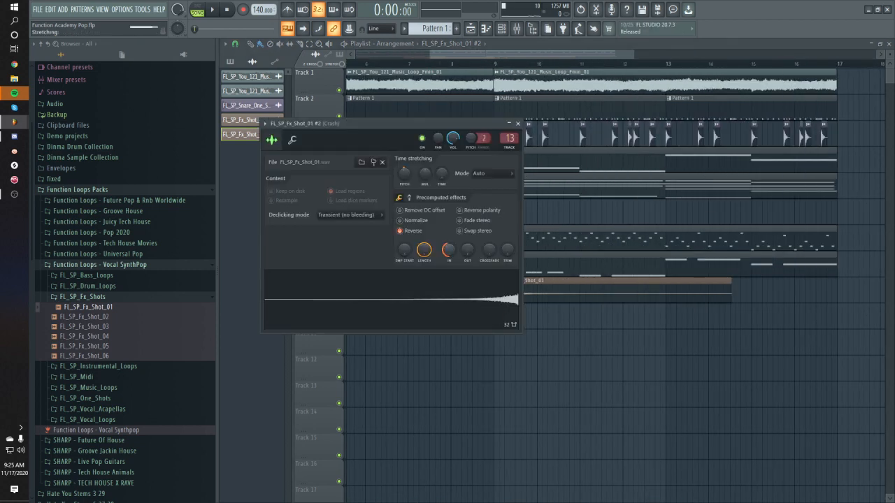
pyautogui.press('Escape')
# - Align the end of the reversed FX clip on Track 10 with the start of bar 9
pyautogui.moveTo(499, 313); pyautogui.dragTo(481, 314)
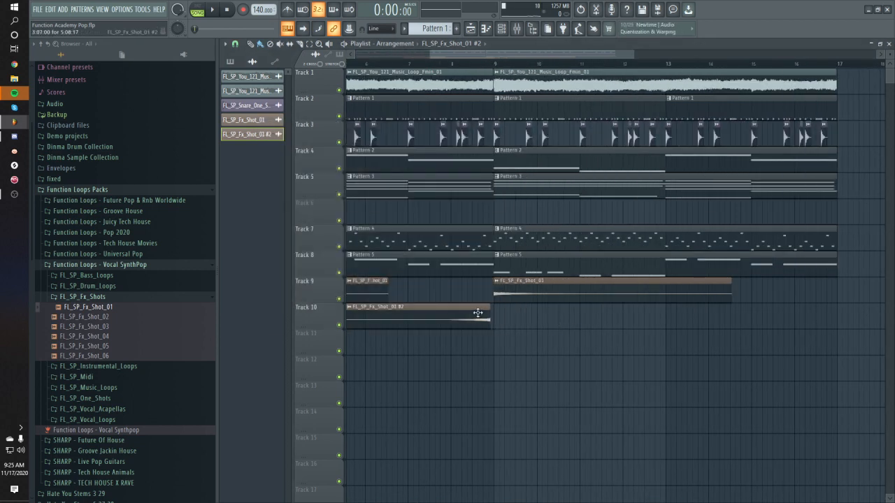
pyautogui.scroll(3, 482, 314)
pyautogui.scroll(3, 497, 327)
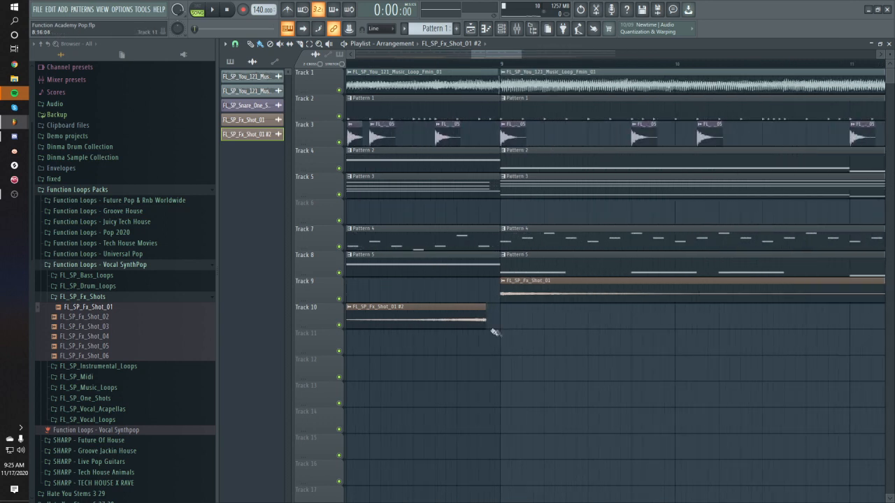
pyautogui.moveTo(478, 321); pyautogui.dragTo(539, 320)
pyautogui.scroll(1, 492, 324)
pyautogui.scroll(5, 492, 324)
# - Play the transition into bar 9 and fine-tune where the reversed FX clip ends
pyautogui.press('space')
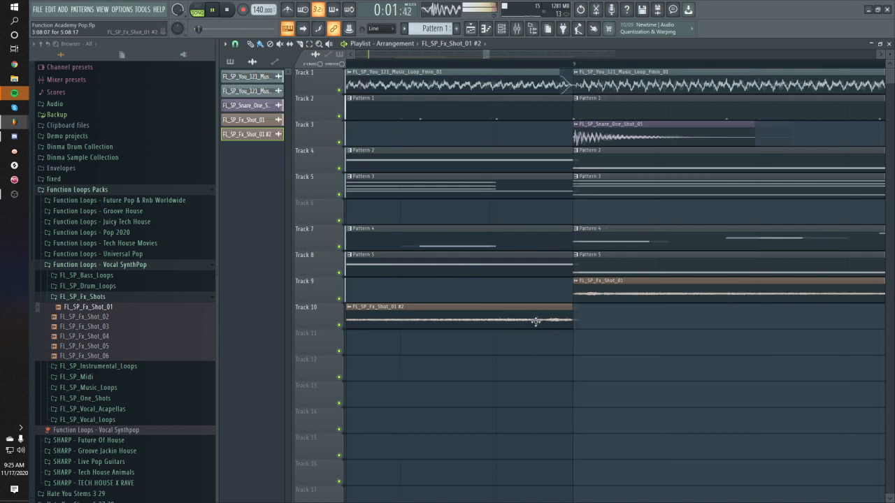
pyautogui.scroll(-6, 521, 343)
pyautogui.click(465, 64)
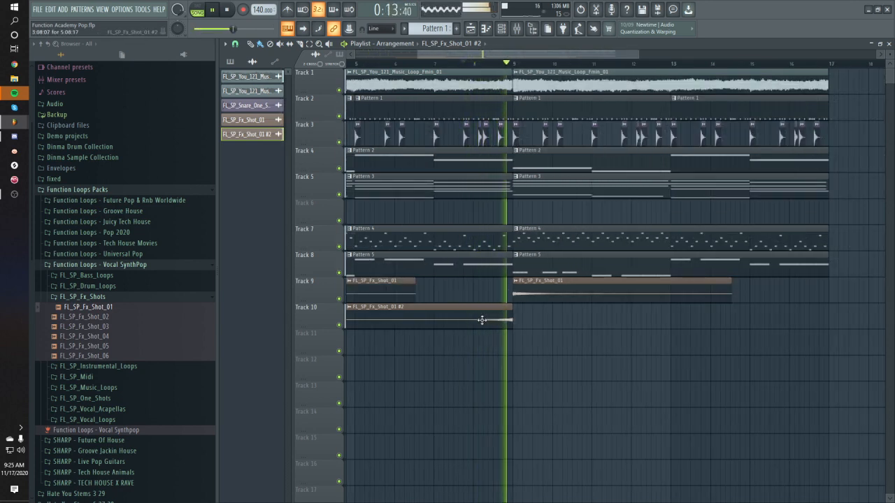
pyautogui.press('space')
pyautogui.scroll(4, 513, 324)
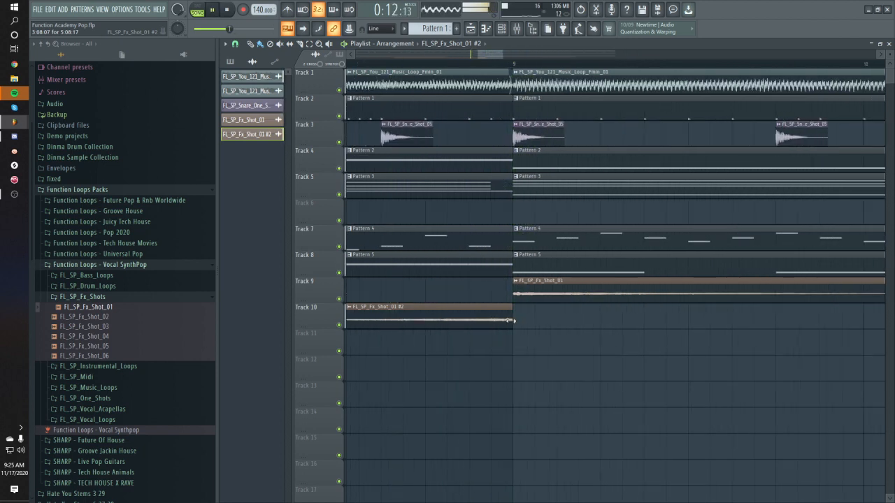
pyautogui.moveTo(510, 319); pyautogui.dragTo(490, 320)
pyautogui.scroll(-5, 482, 328)
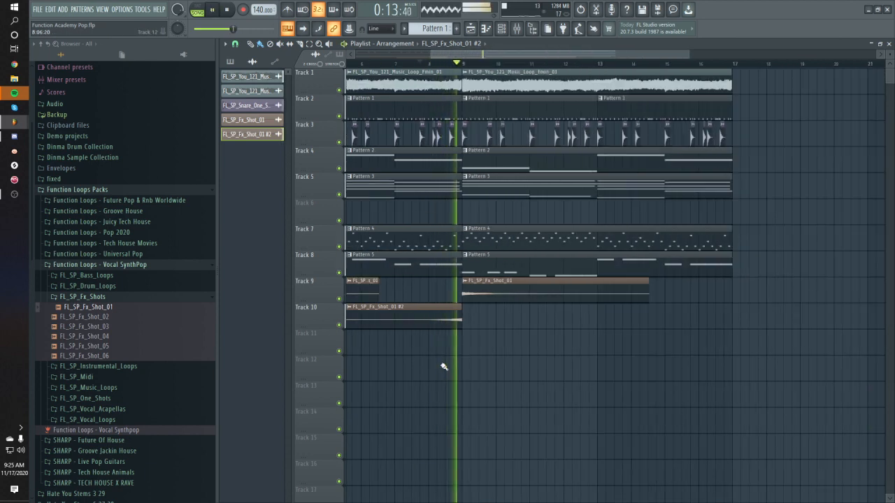
# - Copy the reversed FX clip along Track 10 so it ends at bar 17, and play the result
pyautogui.moveTo(434, 320)
pyautogui.mouseDown()
pyautogui.moveTo(613, 324)
pyautogui.moveTo(703, 304)
pyautogui.mouseUp()
pyautogui.scroll(-4, 613, 345)
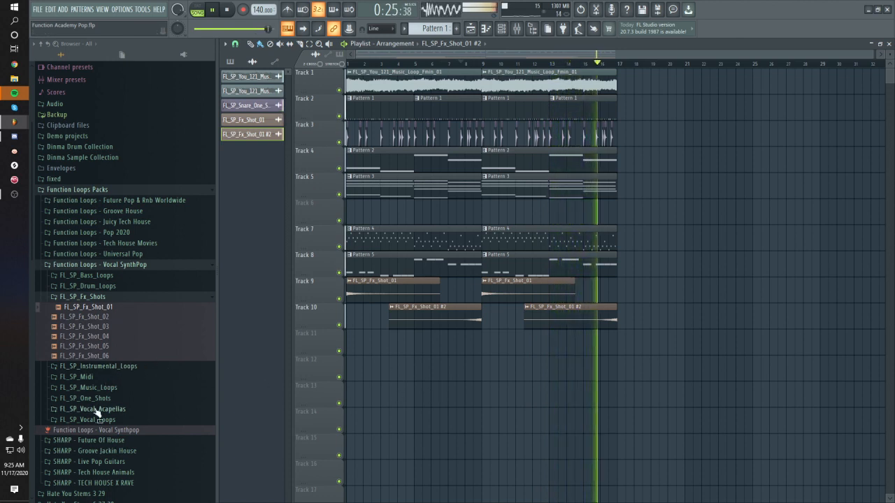
pyautogui.press('space')
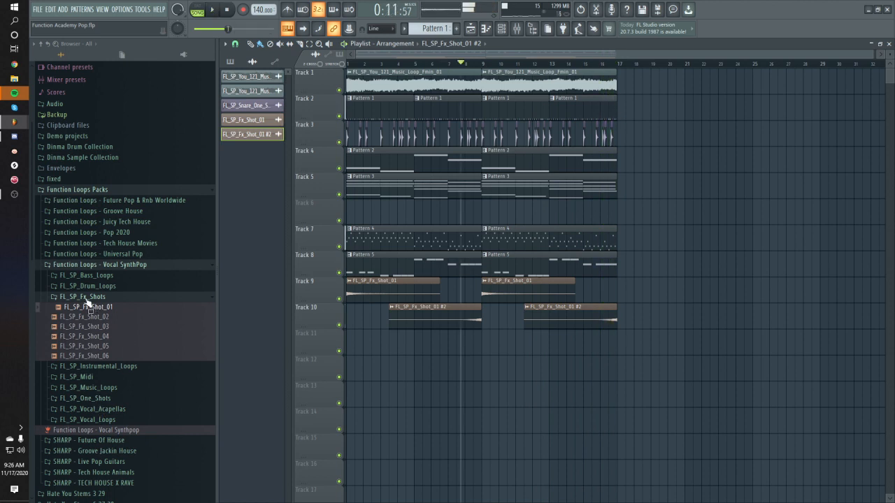
# - Load FL_SP_Snare_One_Shot_01 from the FL_SP_Drum_One_Shots folder as a new channel in Pattern 6
pyautogui.click(78, 399)
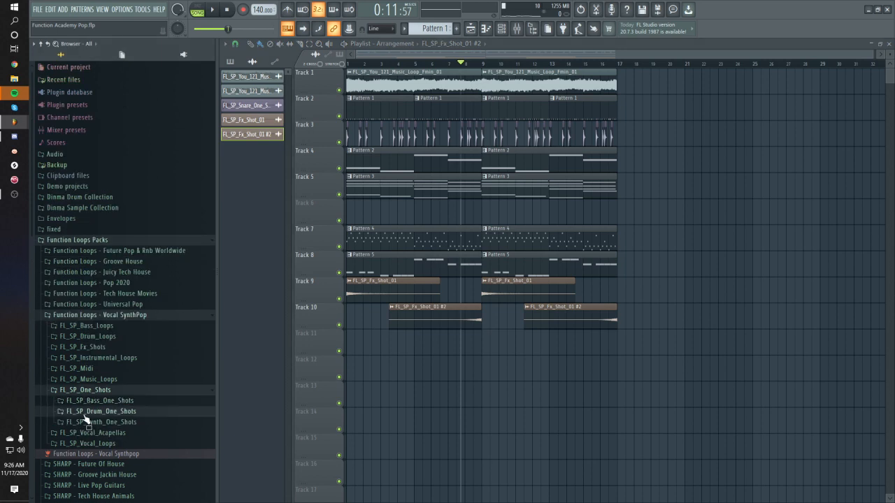
pyautogui.click(84, 419)
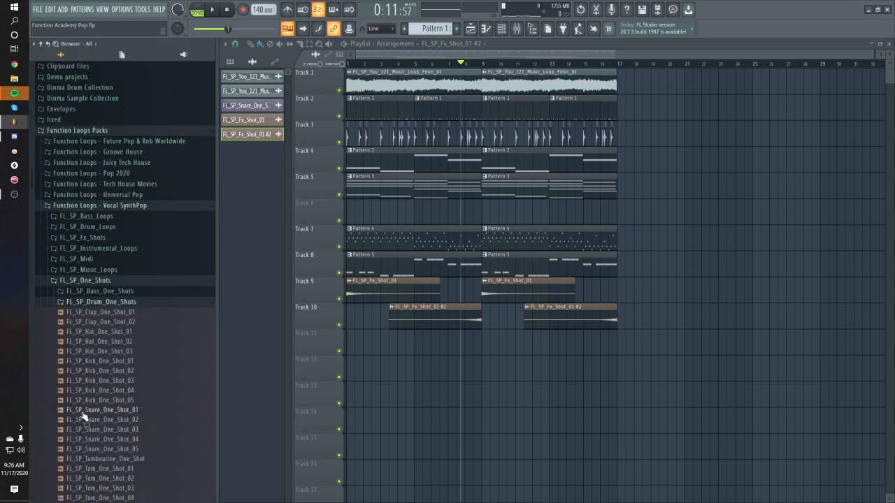
pyautogui.click(88, 412)
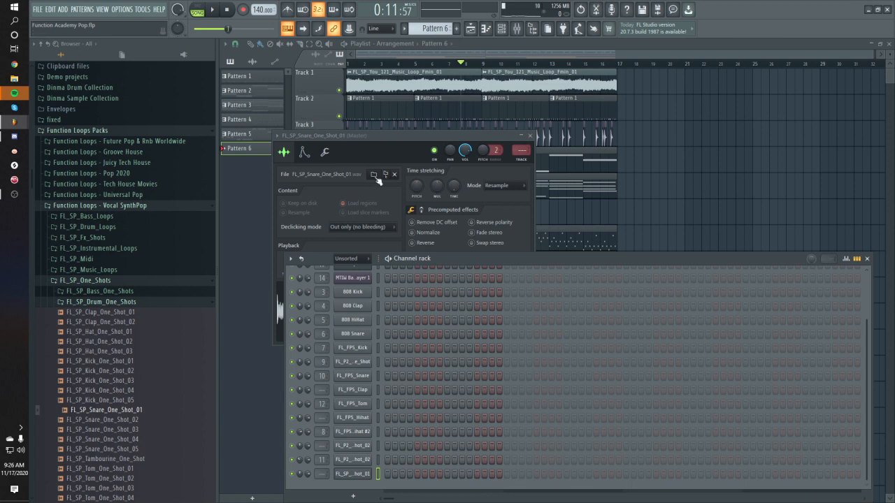
pyautogui.click(384, 135)
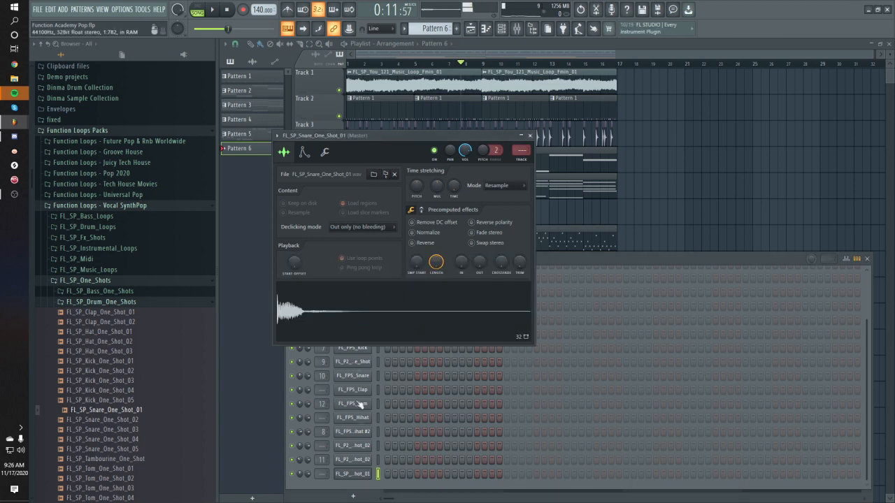
# - Place a C5 note at the start of bar 1 for FL_SP_Snare_One_Shot_01 in the piano roll, and play Pattern 6 with the metronome
pyautogui.rightClick(349, 475)
pyautogui.click(392, 369)
pyautogui.moveTo(264, 228); pyautogui.dragTo(214, 326)
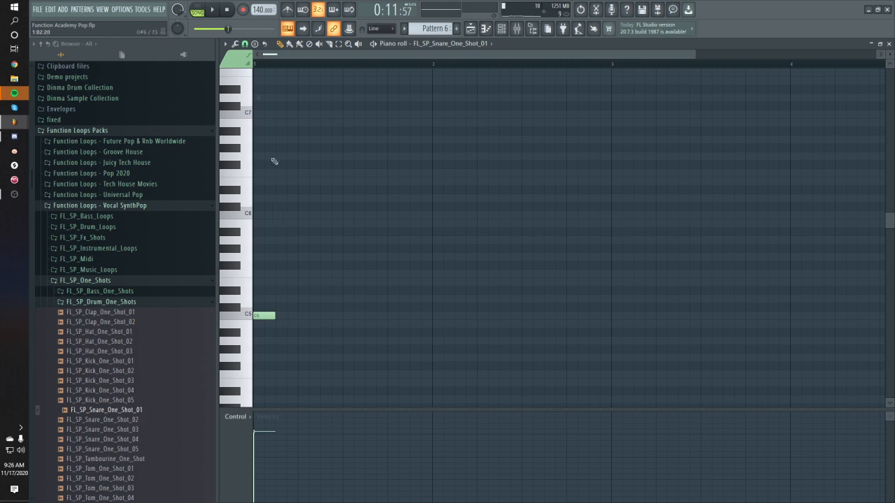
pyautogui.press('l')
pyautogui.hotkey('ctrl', 'm')
pyautogui.press('space')
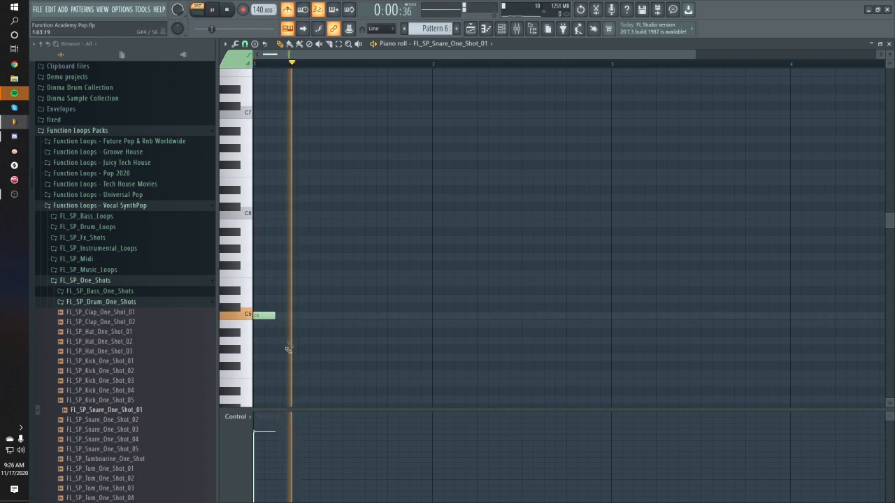
# - Add three more C5 snare notes across bar 1 and further ones in bars 2 and 3, and play the rhythm
pyautogui.click(322, 316)
pyautogui.click(354, 316)
pyautogui.click(393, 316)
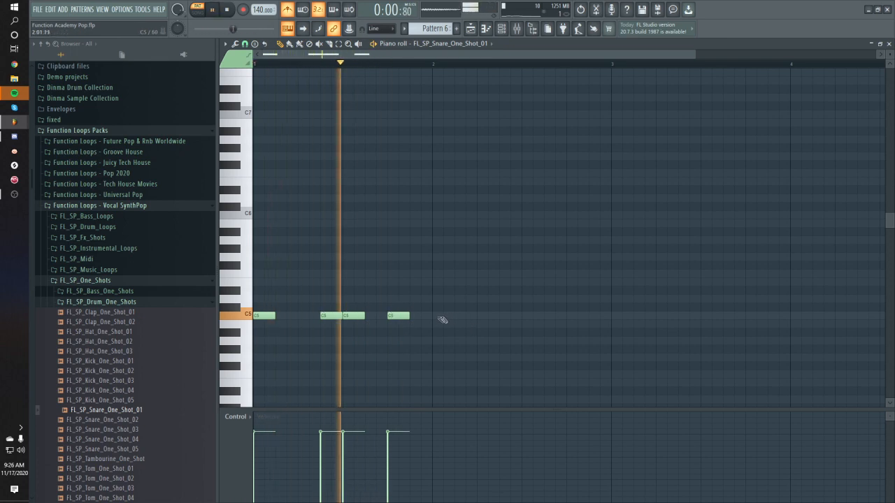
pyautogui.click(489, 316)
pyautogui.click(636, 316)
pyautogui.scroll(5, 499, 339)
pyautogui.hotkey('ctrl', 'space')
pyautogui.press('space')
# - Work out the snare fill in bar 2 as three short adjoining C5 notes followed by a longer one, checking it with playback
pyautogui.moveTo(448, 365); pyautogui.dragTo(390, 365)
pyautogui.press('space')
pyautogui.press('space')
pyautogui.click(420, 365)
pyautogui.click(456, 366)
pyautogui.press('space')
pyautogui.press('space')
pyautogui.scroll(-4, 489, 371)
pyautogui.click(464, 366)
pyautogui.press('space')
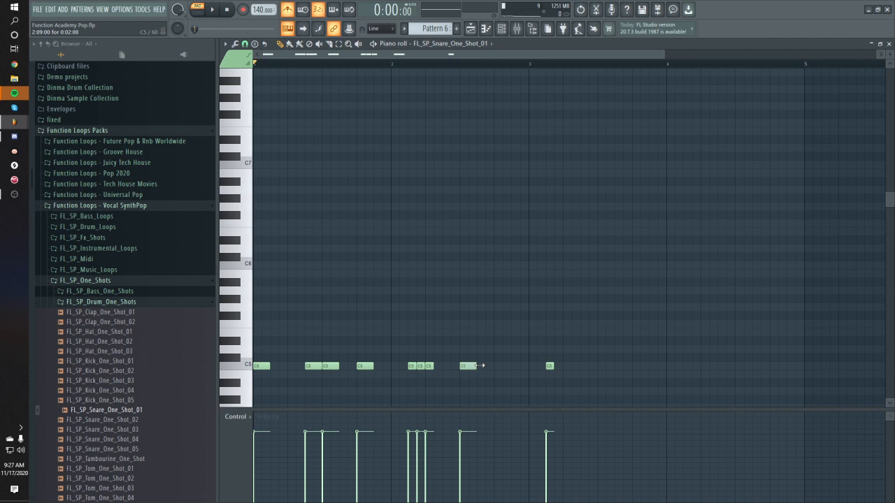
# - Delete the stray C5 note in bar 3 and vary the velocities of the remaining snare notes
pyautogui.rightClick(549, 366)
pyautogui.keyDown('ctrl'); pyautogui.scroll(-1, 419, 335); pyautogui.keyUp('ctrl')
pyautogui.scroll(-4, 363, 342)
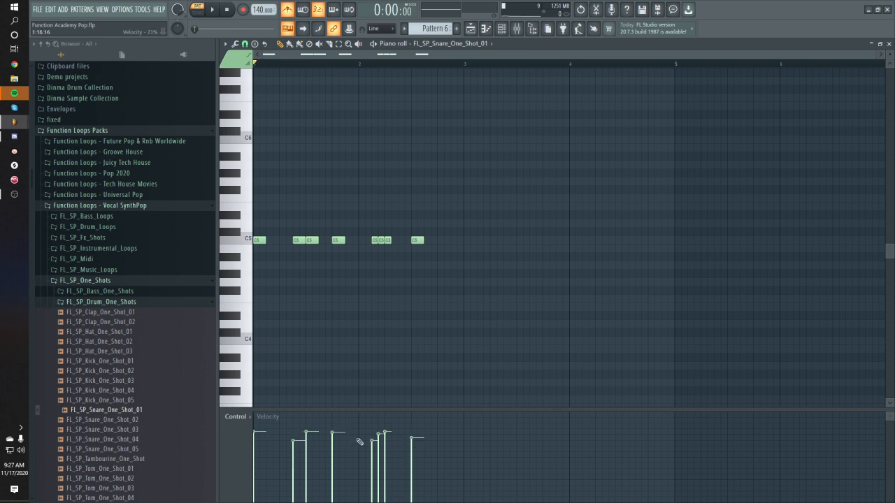
# - Show note pan in the control lane and pan the snare notes alternately left and right while the pattern plays
pyautogui.click(231, 439)
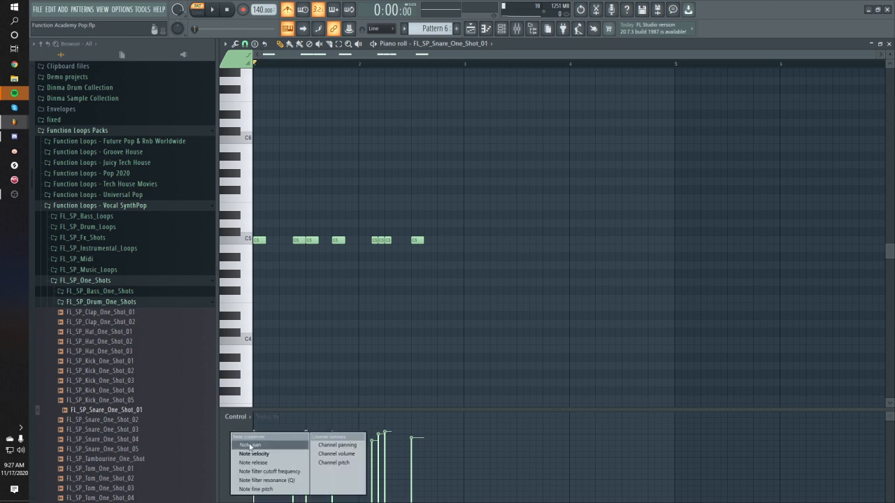
pyautogui.click(251, 443)
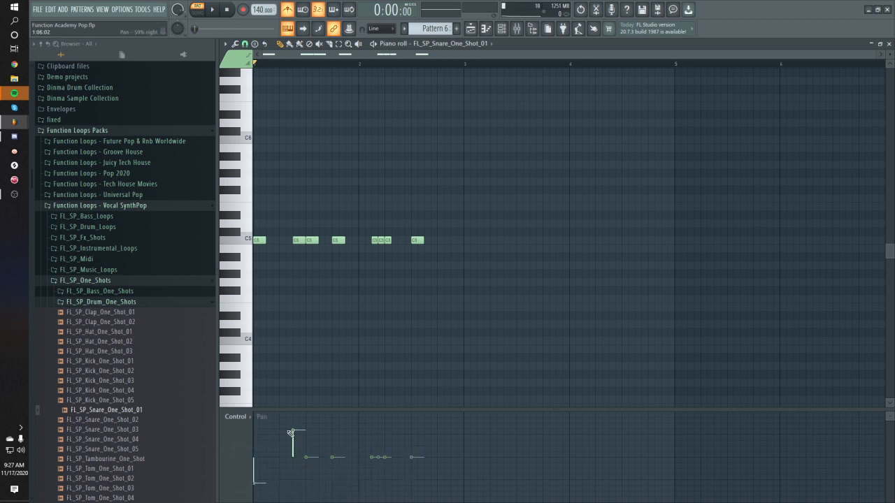
pyautogui.press('space')
pyautogui.click(372, 474)
pyautogui.click(379, 440)
pyautogui.click(386, 467)
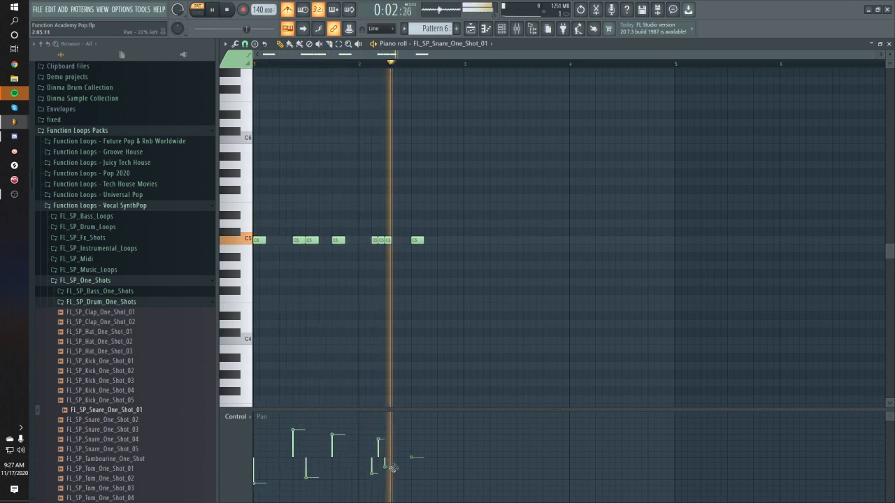
pyautogui.click(412, 448)
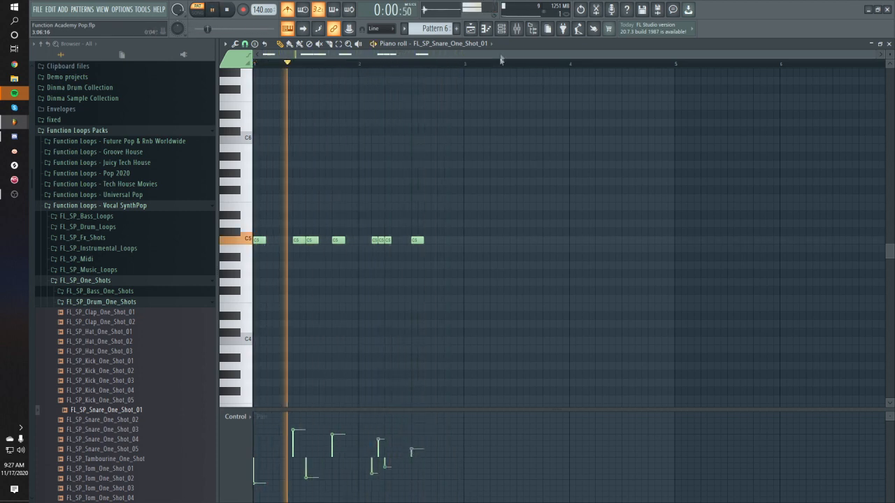
# - Load Fruity Parametric EQ 2 in the first slot of the Snare Fill mixer track, adjust its low band and listen
pyautogui.press('F6')
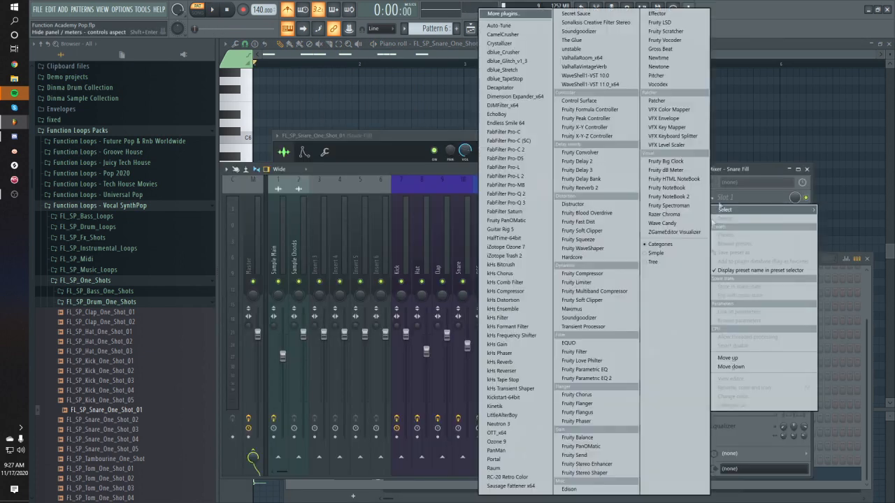
pyautogui.click(594, 323)
pyautogui.moveTo(289, 185); pyautogui.dragTo(315, 186)
pyautogui.press('space')
pyautogui.press('space')
pyautogui.press('space')
# - Load the ValhallaRoom_x64 reverb in the second effect slot of the Snare Fill mixer track
pyautogui.click(727, 211)
pyautogui.moveTo(727, 223)
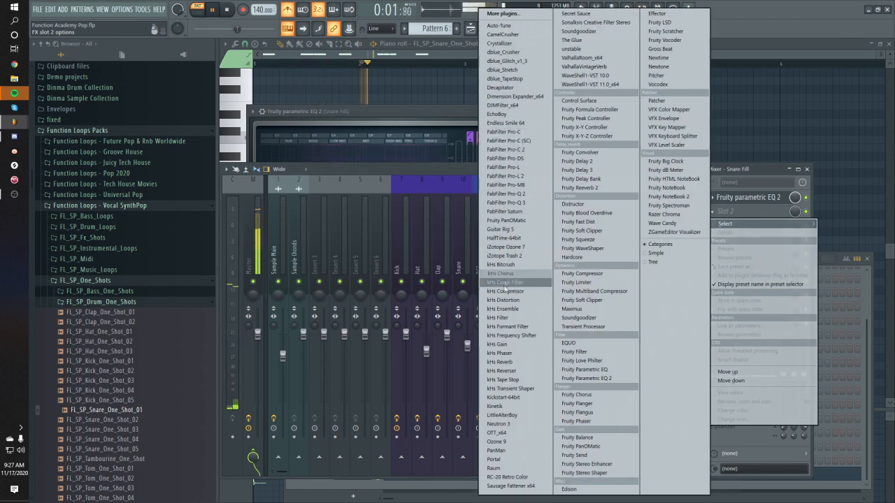
pyautogui.click(591, 57)
pyautogui.moveTo(370, 125); pyautogui.dragTo(401, 120)
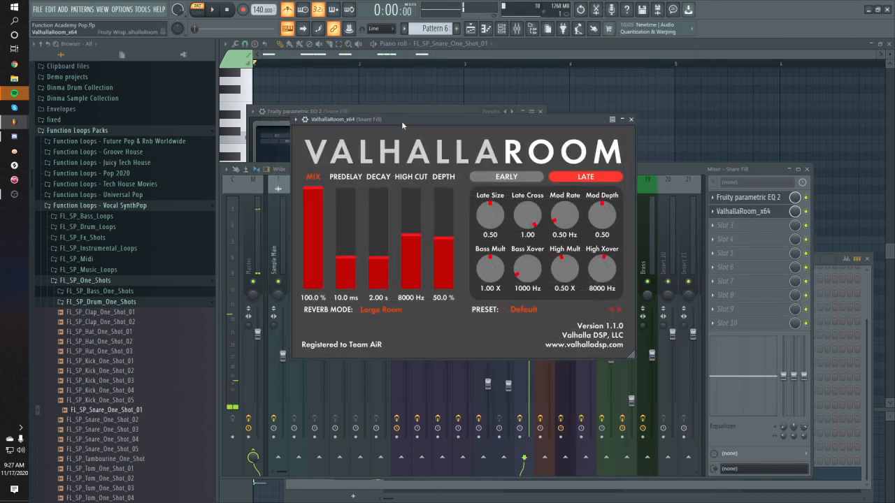
# - During playback, set ValhallaRoom's mix to 77.9 %, decay to 0.13 s and high cut to 14790 Hz
pyautogui.click(319, 255)
pyautogui.press('space')
pyautogui.moveTo(319, 260); pyautogui.dragTo(315, 276)
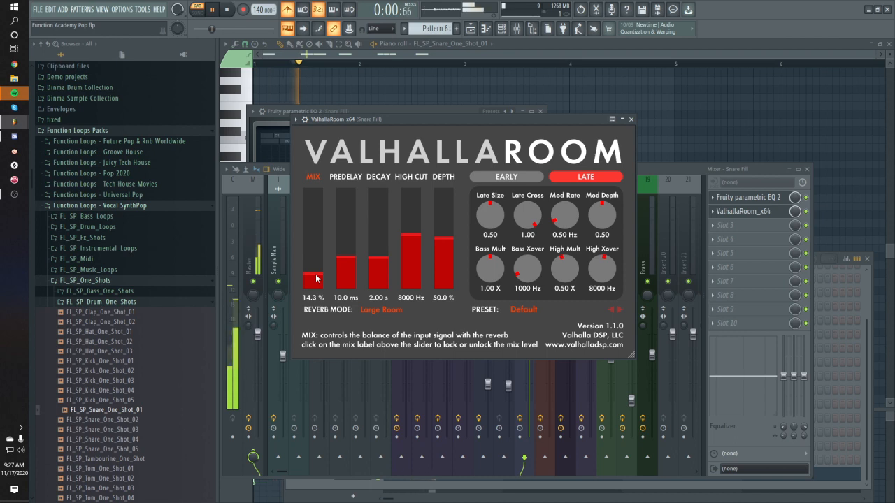
pyautogui.moveTo(376, 264); pyautogui.dragTo(373, 282)
pyautogui.moveTo(313, 279); pyautogui.dragTo(327, 219)
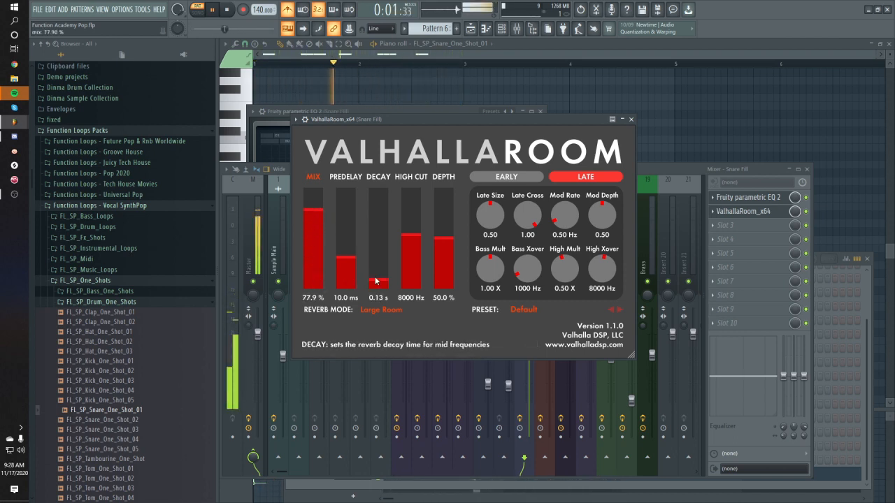
pyautogui.moveTo(411, 234); pyautogui.dragTo(411, 188)
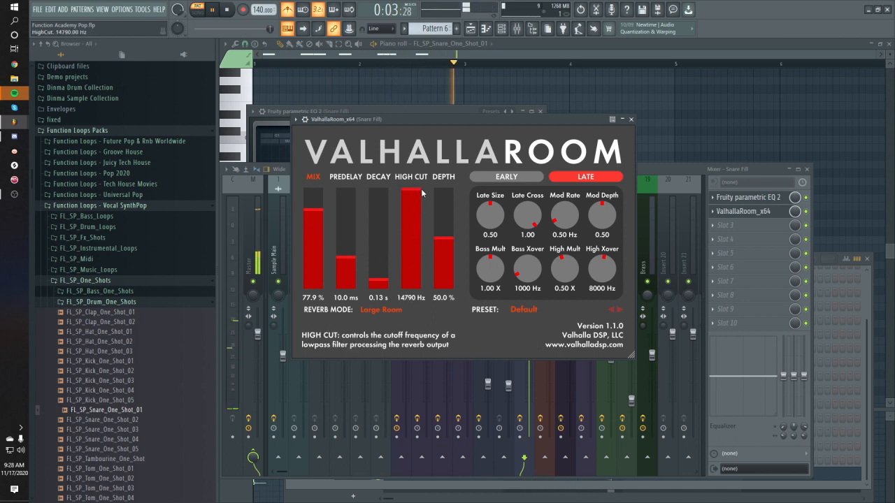
# - Set ValhallaRoom's mix to 40.1 % and decay to 0.12 s, lower its depth, and stop playback
pyautogui.moveTo(313, 219); pyautogui.dragTo(319, 247)
pyautogui.click(378, 276)
pyautogui.moveTo(436, 253); pyautogui.dragTo(439, 271)
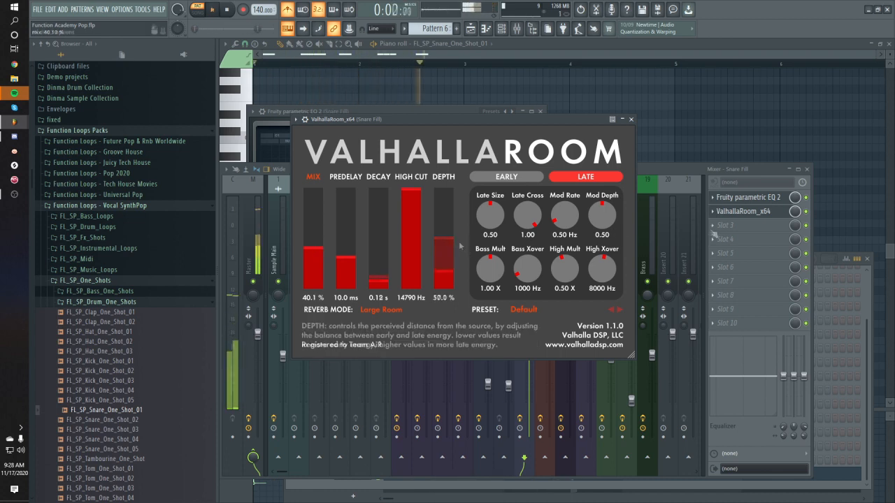
pyautogui.click(648, 168)
pyautogui.press('space')
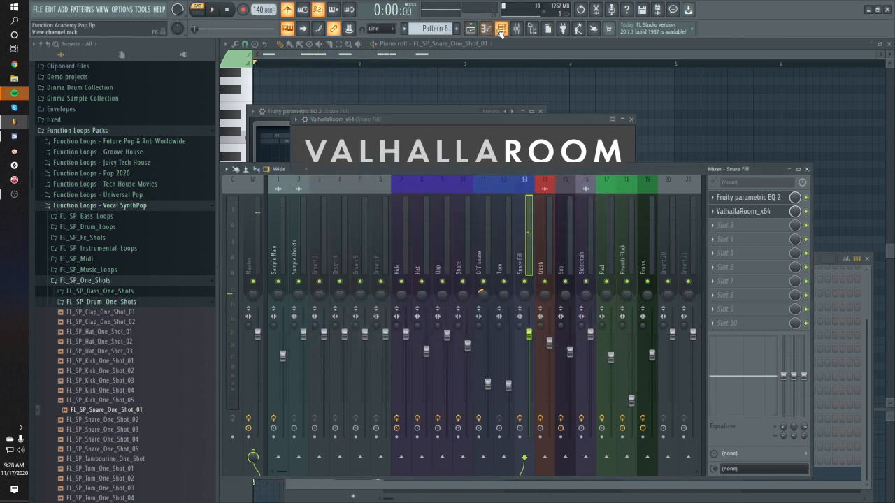
# - Preview the tom one-shots and add FL_SP_Tom_One_Shot_02 as a new channel below the snare one-shot
pyautogui.click(499, 31)
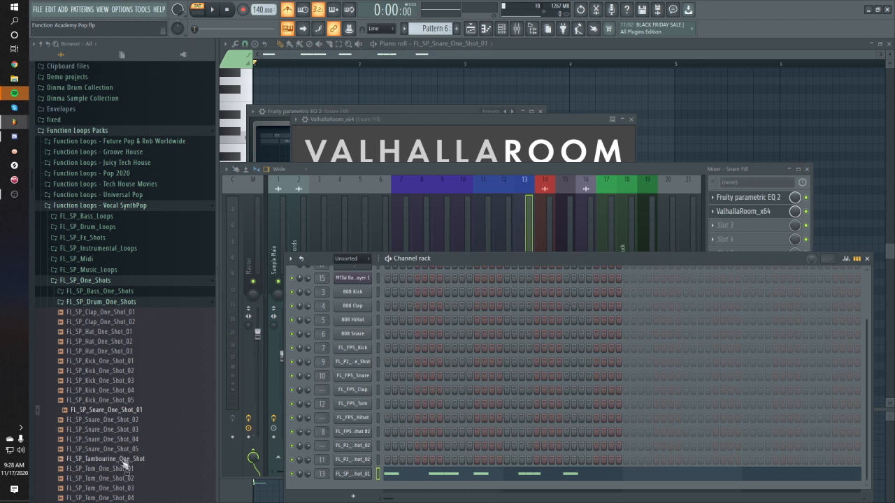
pyautogui.scroll(-4, 124, 465)
pyautogui.click(128, 352)
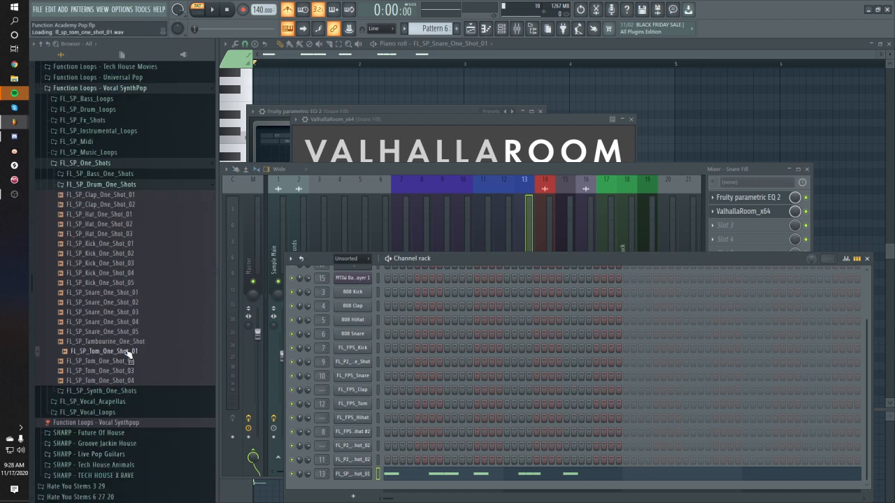
pyautogui.click(121, 361)
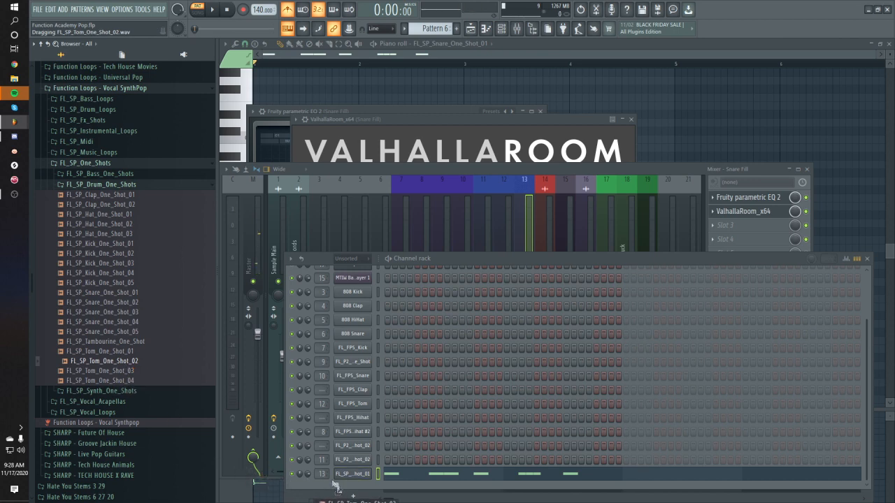
pyautogui.moveTo(335, 485); pyautogui.dragTo(337, 487)
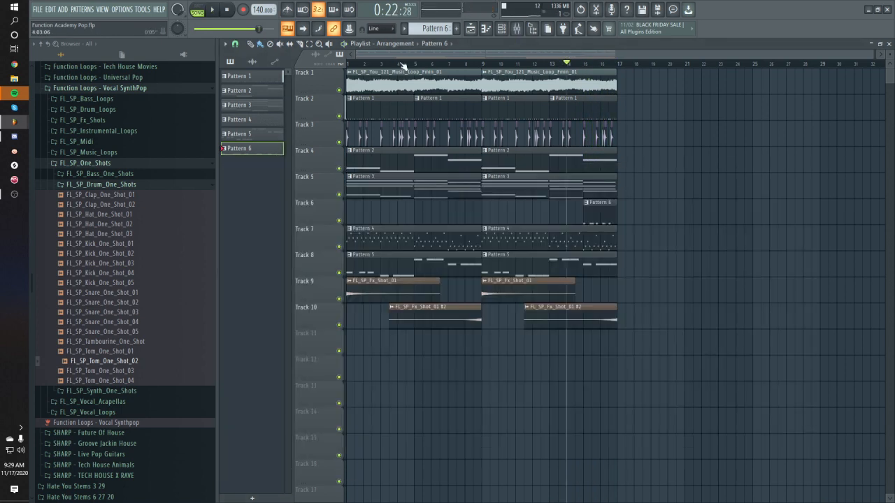
# - Collapse the one-shots folder and preview samples in the FL_SP_Fx_Shots folder, including FL_SP_Fx_Shot_06 and FL_SP_Fx_Shot_04
pyautogui.press('space')
pyautogui.click(121, 184)
pyautogui.click(122, 165)
pyautogui.scroll(4, 120, 162)
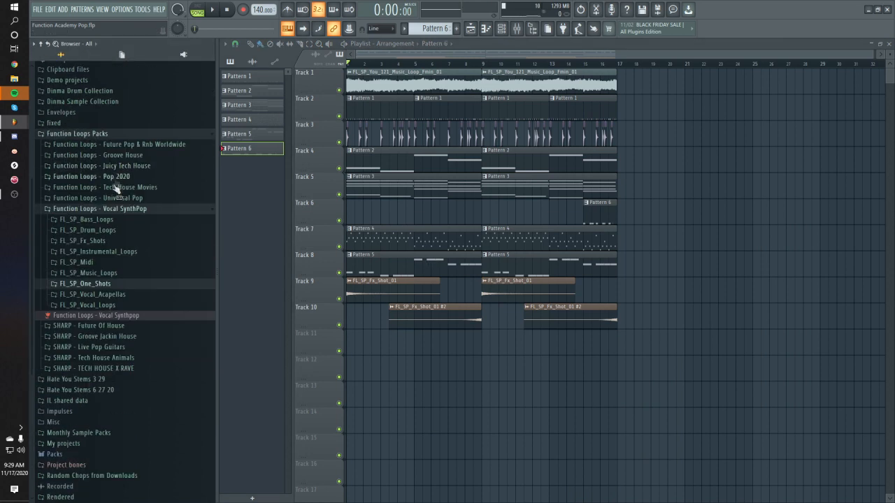
pyautogui.click(105, 242)
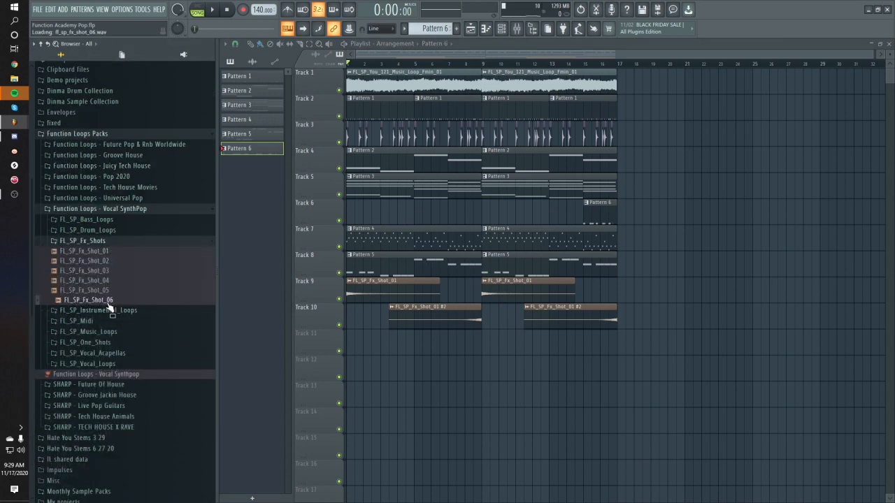
pyautogui.click(106, 283)
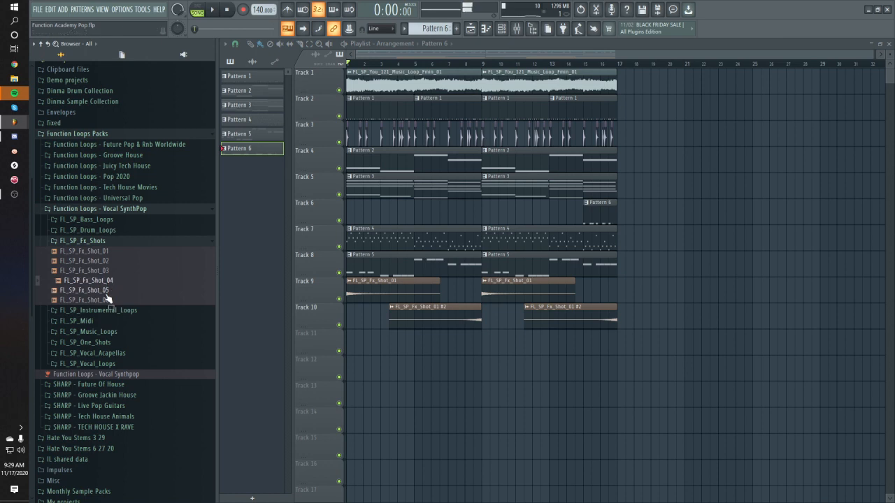
# - Place FL_SP_Fx_Shot_04 on Track 11 from bar 1, stretch it to just past bar 7, and delete the copy at bar 13
pyautogui.moveTo(273, 331); pyautogui.dragTo(425, 334)
pyautogui.doubleClick(431, 342)
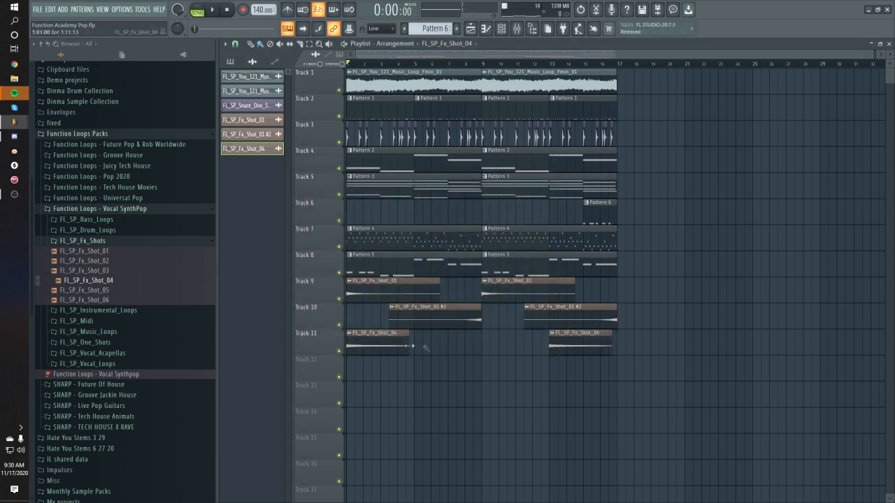
pyautogui.moveTo(409, 342); pyautogui.dragTo(450, 349)
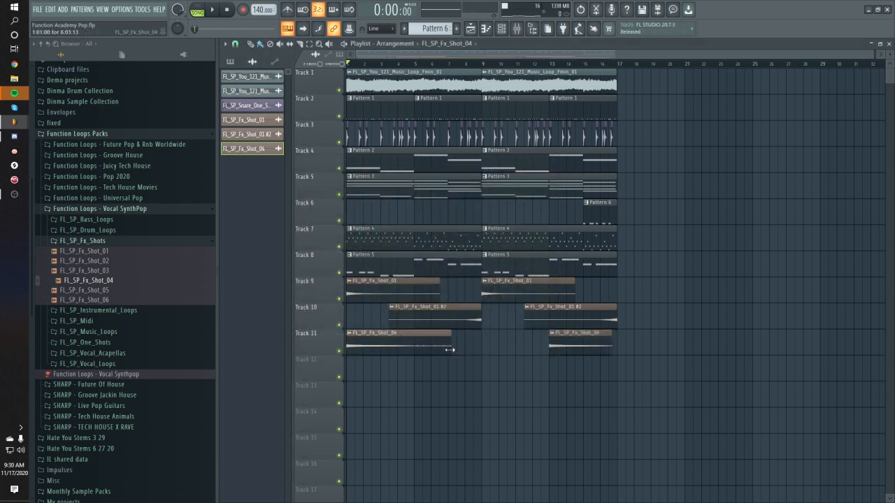
pyautogui.rightClick(585, 347)
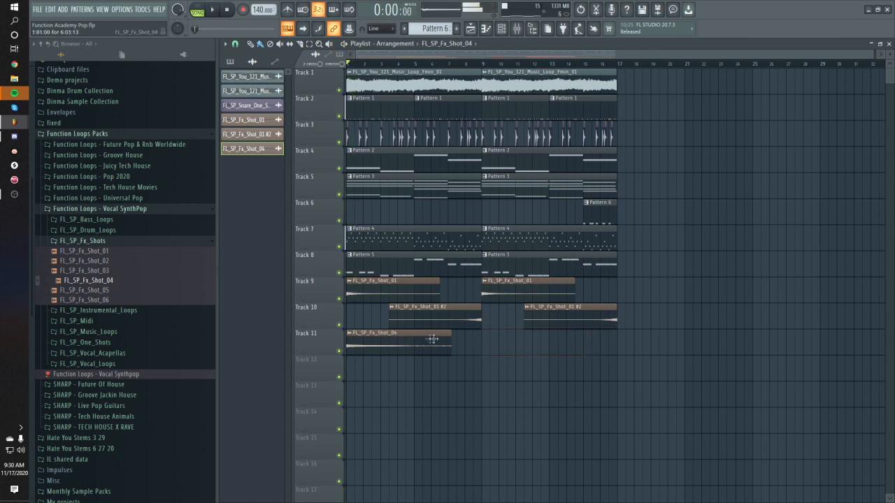
# - Route the FL_SP_Fx_Shot_04 clip to mixer track 21, lower the track's volume and start playback
pyautogui.doubleClick(433, 339)
pyautogui.click(552, 185)
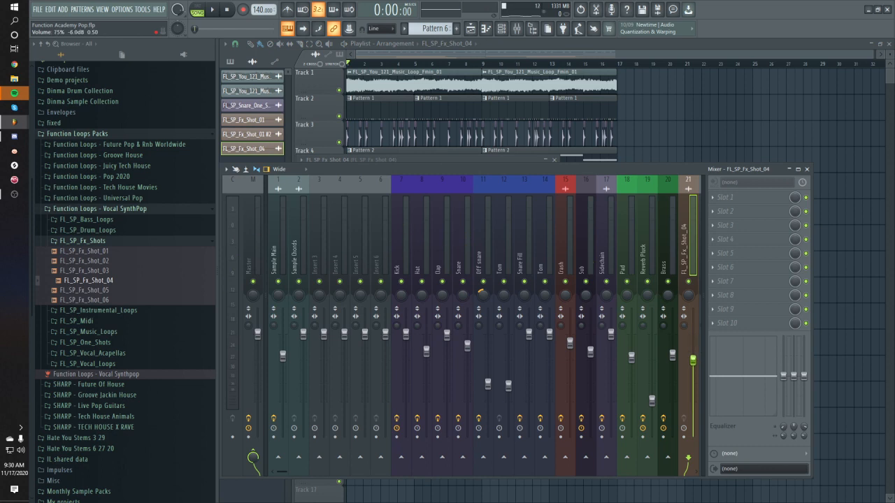
pyautogui.press('space')
# - Rename the FL_SP_Fx_Shot_04 mixer track to "Sweep Down" and colour it brown (#AC3C3A)
pyautogui.rightClick(694, 179)
pyautogui.click(718, 189)
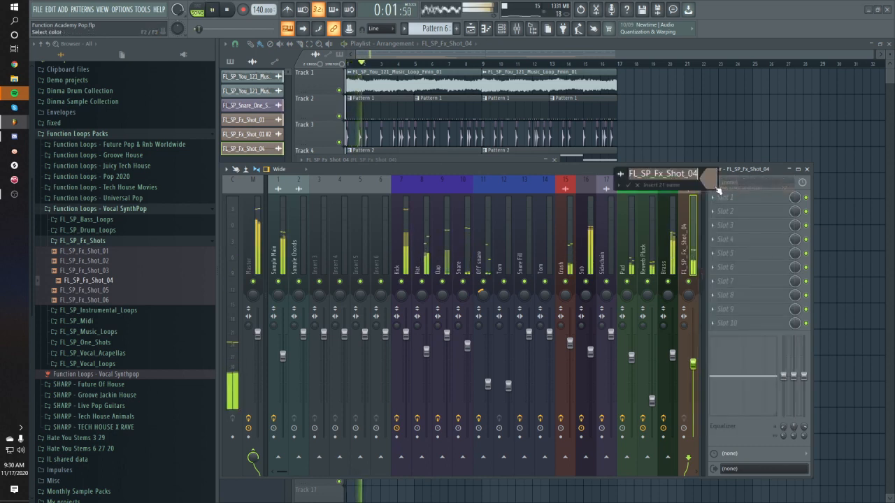
pyautogui.write('Sweep Down')
pyautogui.press('Return')
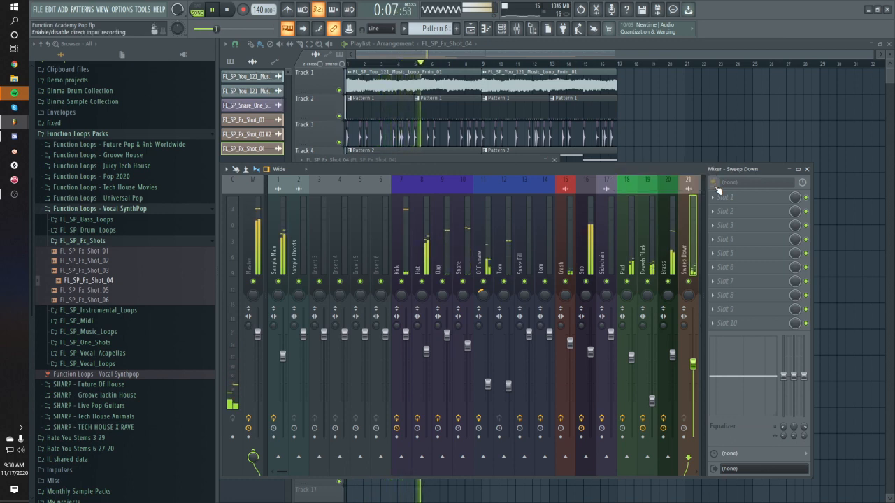
pyautogui.click(714, 183)
pyautogui.click(744, 205)
pyautogui.click(767, 219)
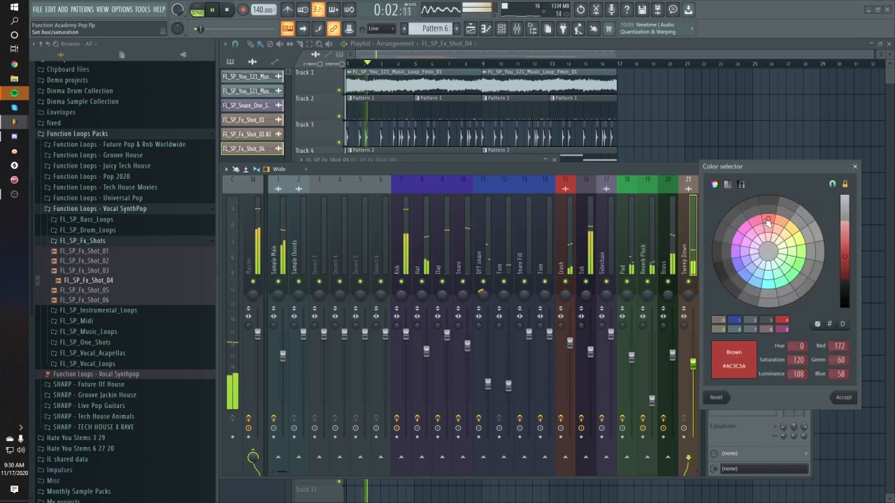
pyautogui.click(842, 398)
# - Move the Sweep Down mixer track to position 16, directly after Crash, and stop playback
pyautogui.hotkey('alt', 'Left')
pyautogui.hotkey('alt', 'Left')
pyautogui.hotkey('alt', 'Left')
pyautogui.hotkey('alt', 'Left')
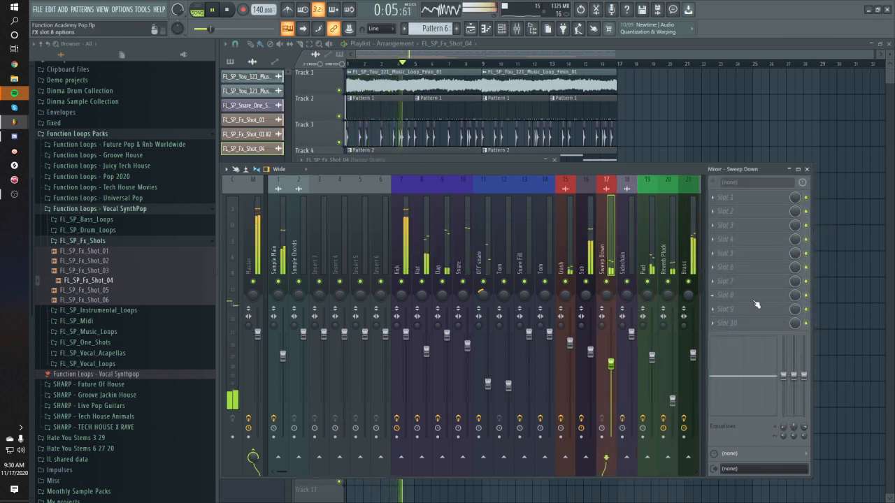
pyautogui.hotkey('alt', 'Left')
pyautogui.press('space')
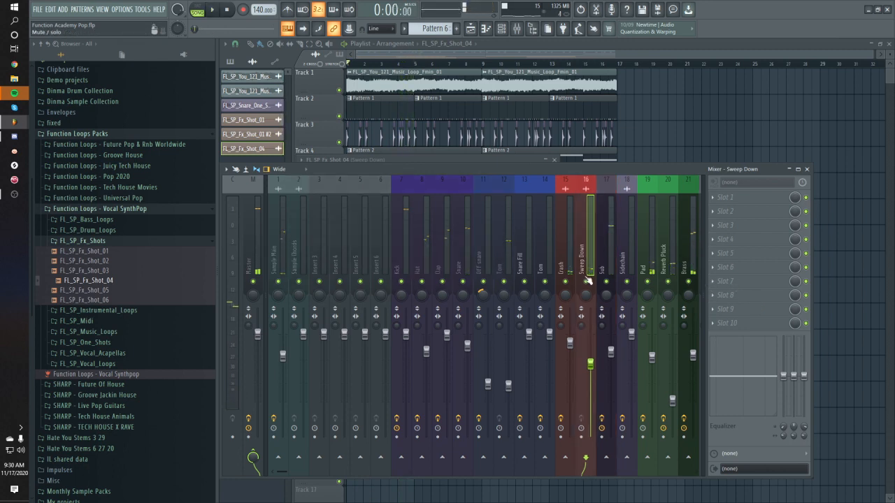
# - Load Fruity Parametric EQ 2 in the first slot of the Sweep Down track and cut its low frequencies during playback
pyautogui.click(726, 197)
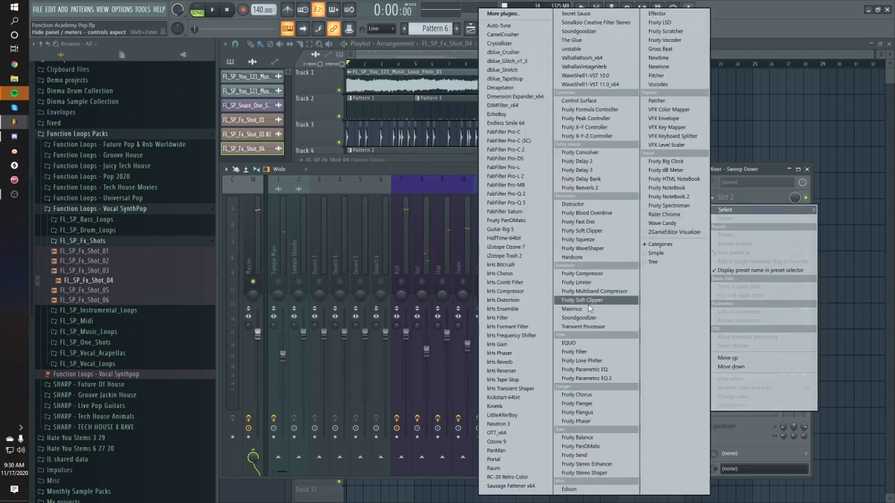
pyautogui.click(597, 379)
pyautogui.press('space')
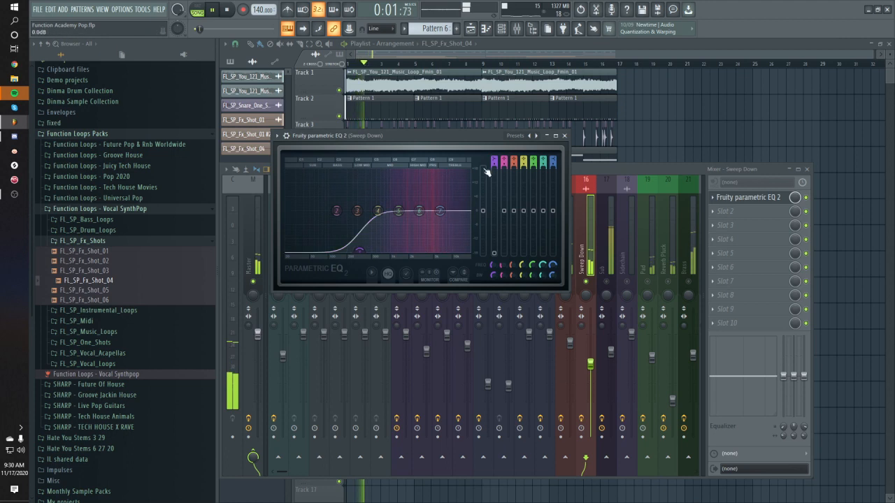
# - Stop playback and load Fruity Delay 3 in the second effect slot of the Sweep Down track
pyautogui.press('space')
pyautogui.click(734, 212)
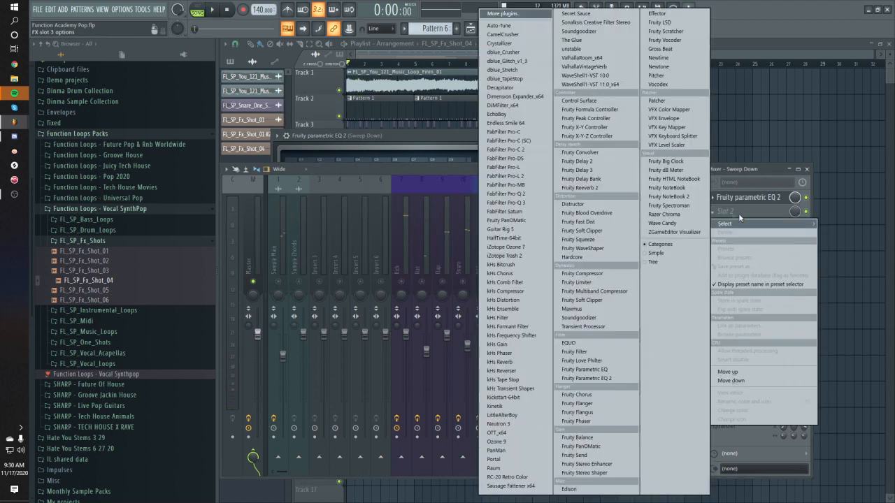
pyautogui.click(585, 170)
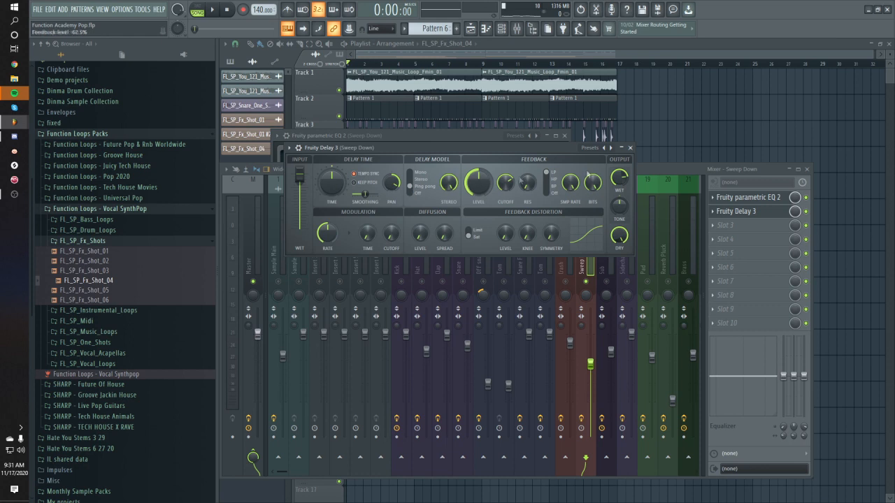
# - Solo playlist Track 11 and play it to hear the sweep-down through its effects, then stop playback
pyautogui.press('F5')
pyautogui.keyDown('ctrl'); pyautogui.click(338, 349); pyautogui.keyUp('ctrl')
pyautogui.press('space')
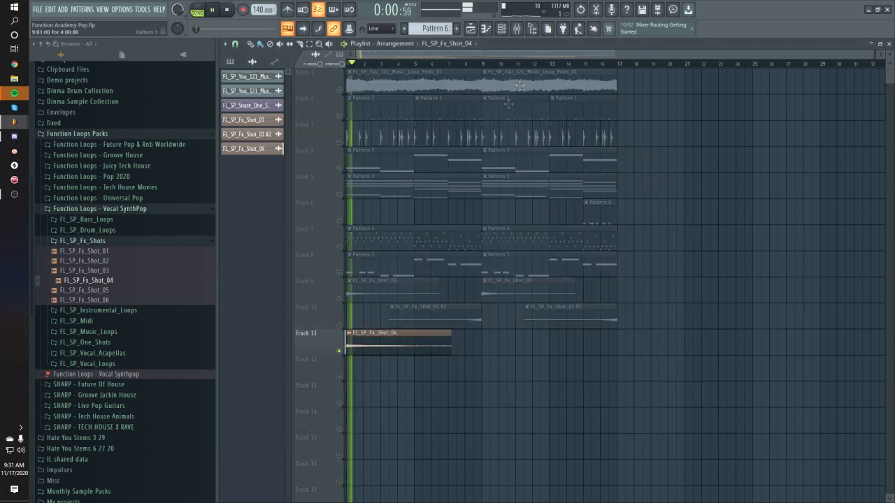
pyautogui.click(518, 31)
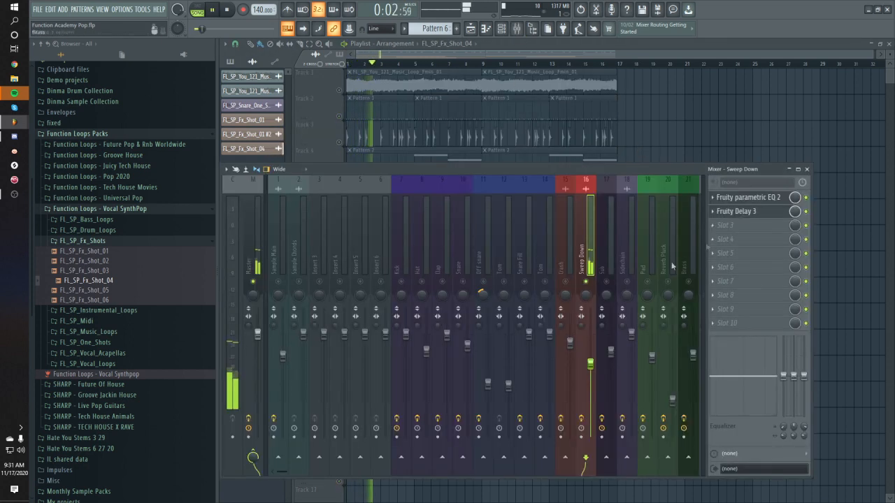
pyautogui.press('space')
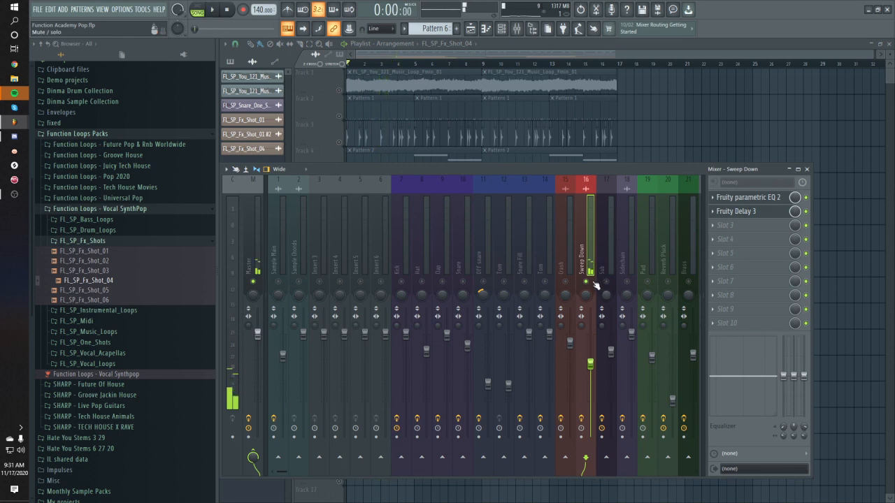
# - Restore all playlist tracks from solo and play the full arrangement to check the sweep in context
pyautogui.press('space')
pyautogui.click(807, 169)
pyautogui.keyDown('ctrl'); pyautogui.click(339, 91); pyautogui.keyUp('ctrl')
pyautogui.keyDown('ctrl'); pyautogui.click(340, 91); pyautogui.keyUp('ctrl')
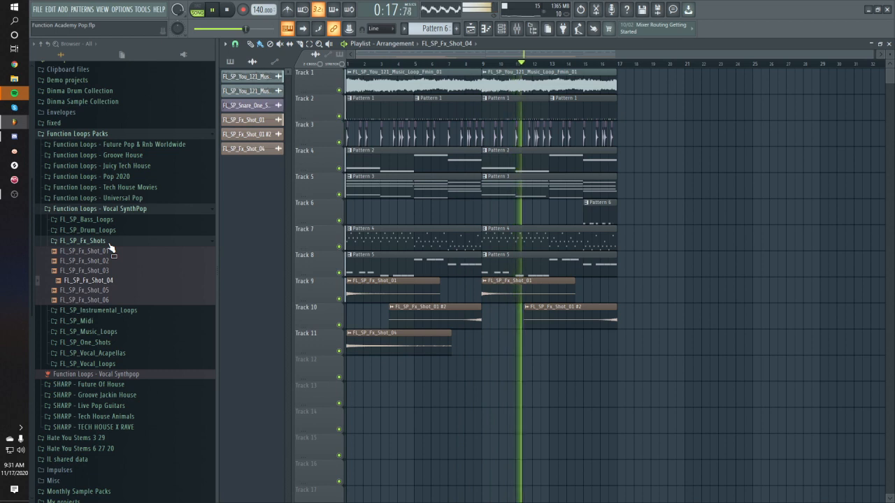
pyautogui.press('space')
# - Browse the Function Loops packs for a transition and place FL_FPS_KIT04_124_A_SFX 02 on Track 11 from about bar 11
pyautogui.click(98, 198)
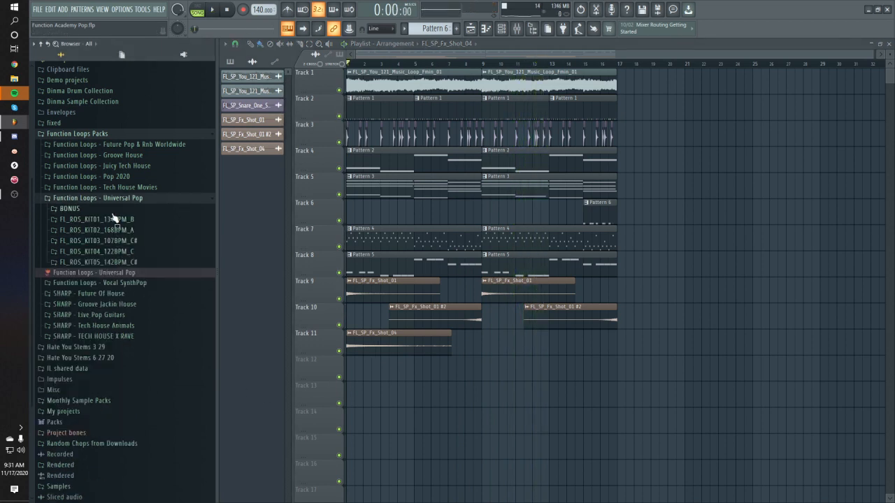
pyautogui.click(98, 220)
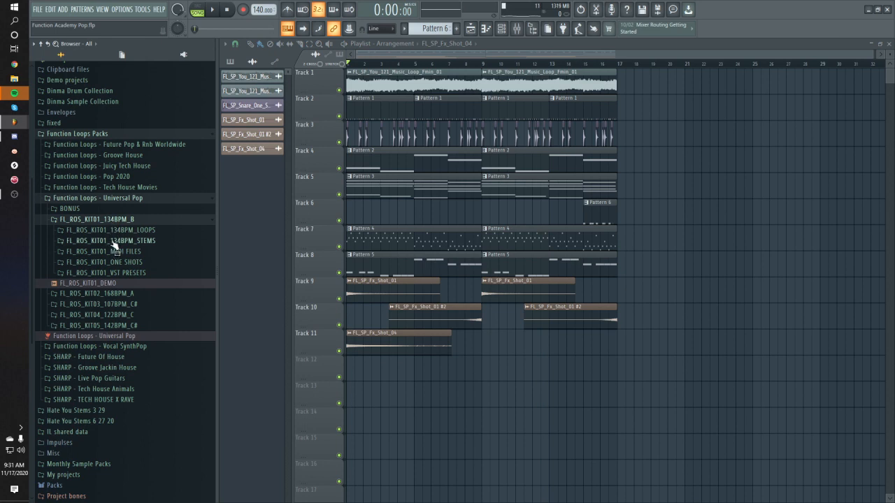
pyautogui.click(125, 293)
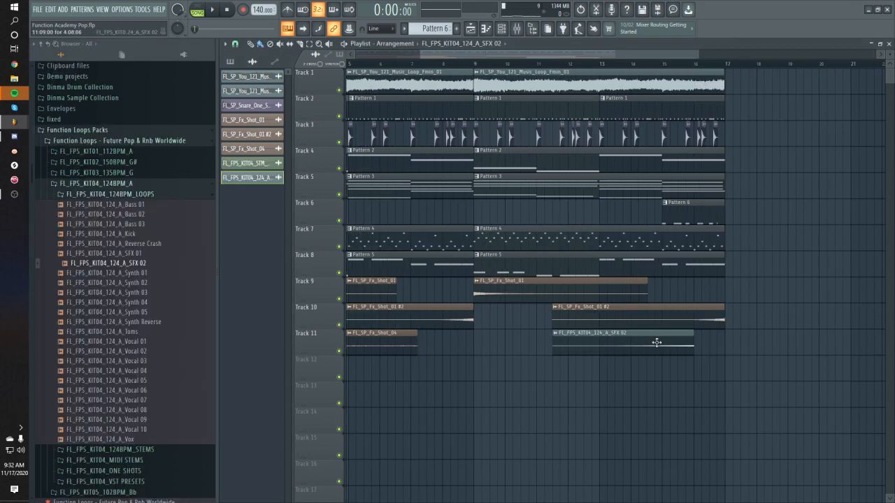
# - Adjust the time-stretching pitch of the FL_FPS_KIT04_124_A_SFX 02 clip and set its stretch mode to Auto
pyautogui.doubleClick(657, 342)
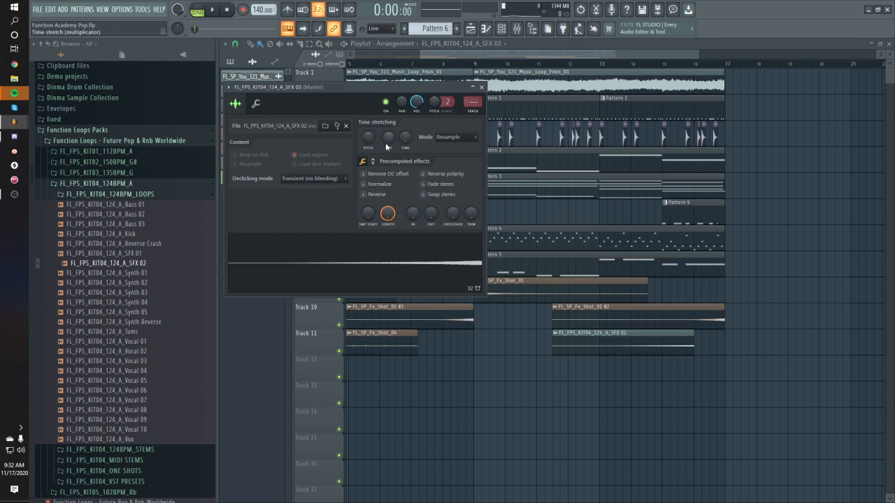
pyautogui.press('Escape')
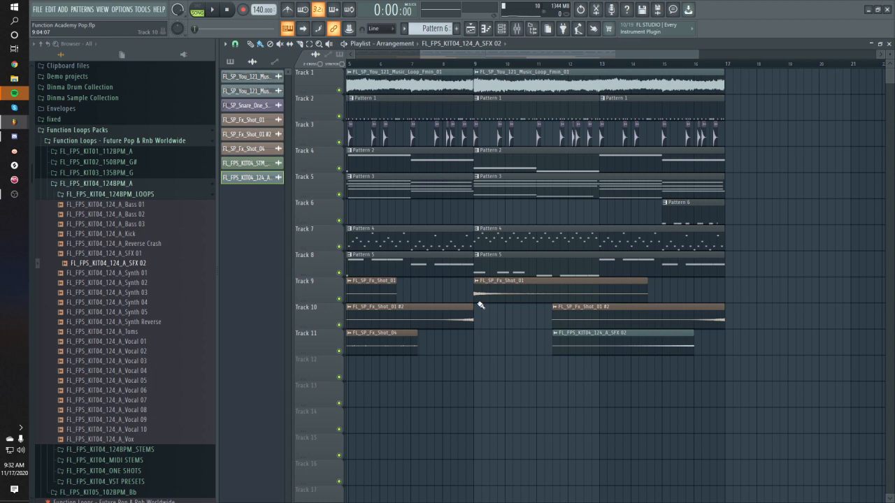
pyautogui.scroll(-2, 543, 317)
pyautogui.doubleClick(549, 346)
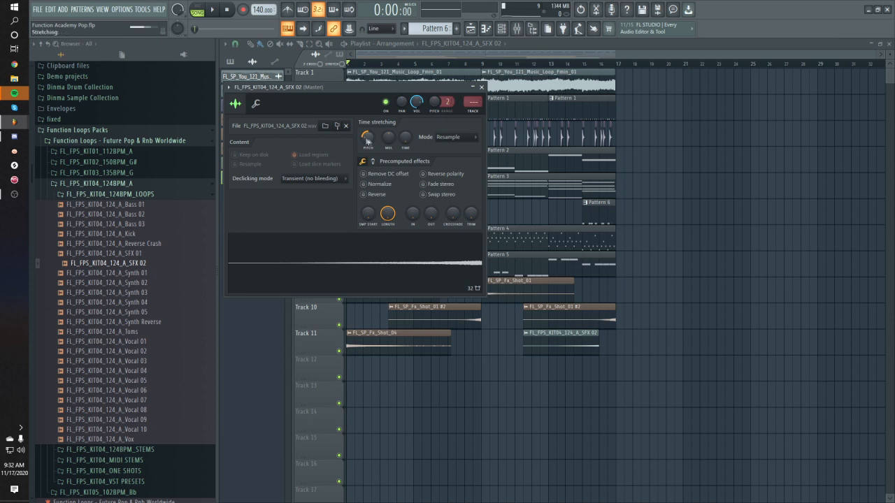
pyautogui.press('Escape')
# - Play the arrangement from about bar 13 and shift the FL_FPS_KIT04_124_A_SFX 02 clip so it ends at bar 17
pyautogui.doubleClick(380, 172)
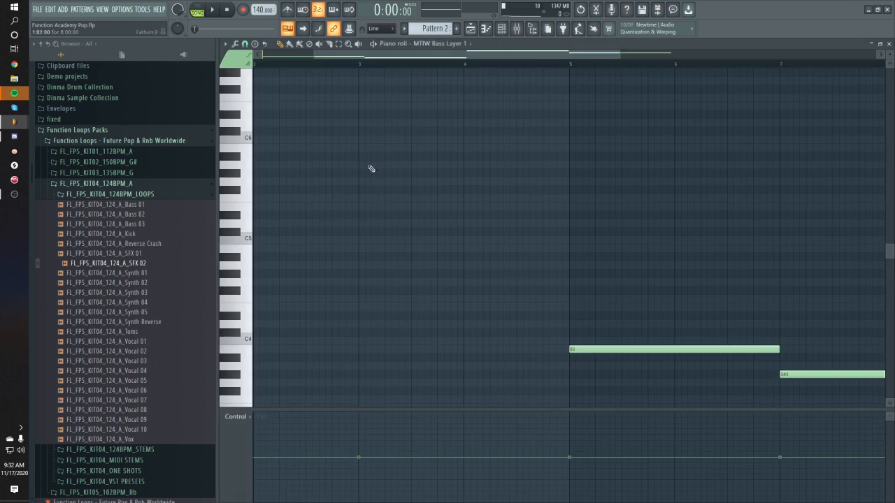
pyautogui.click(468, 29)
pyautogui.click(549, 61)
pyautogui.press('space')
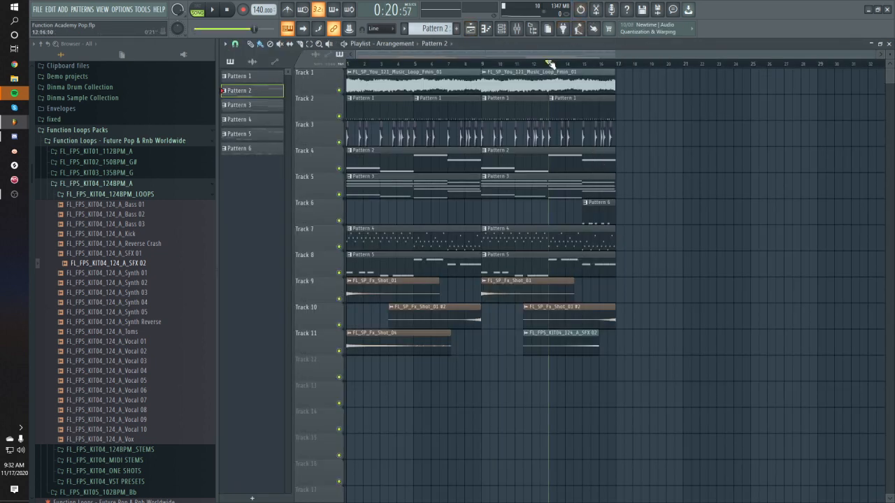
pyautogui.doubleClick(595, 341)
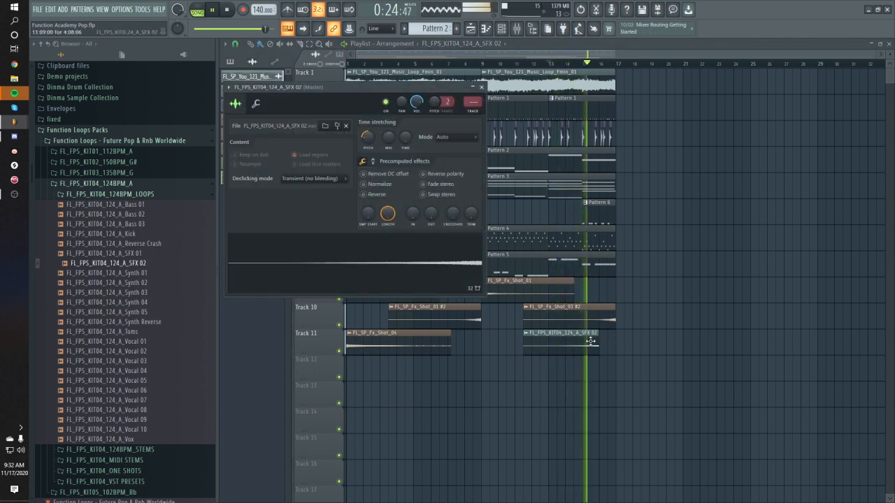
pyautogui.moveTo(592, 341); pyautogui.dragTo(609, 342)
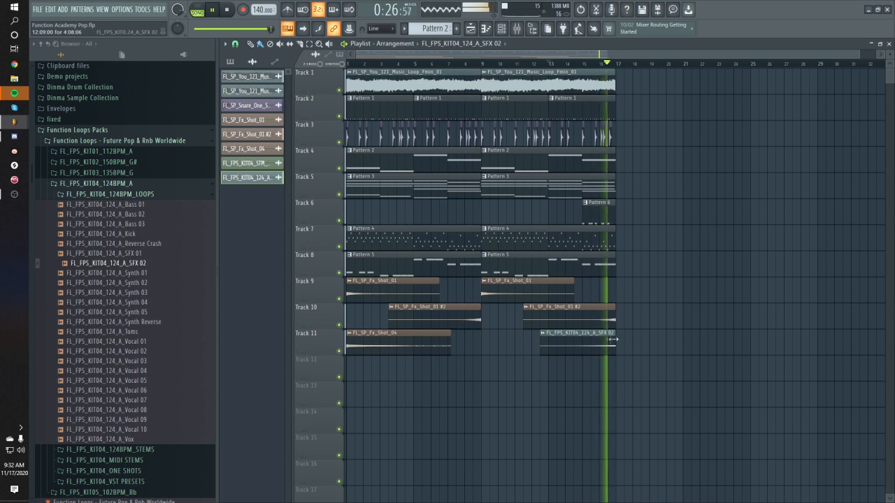
pyautogui.press('space')
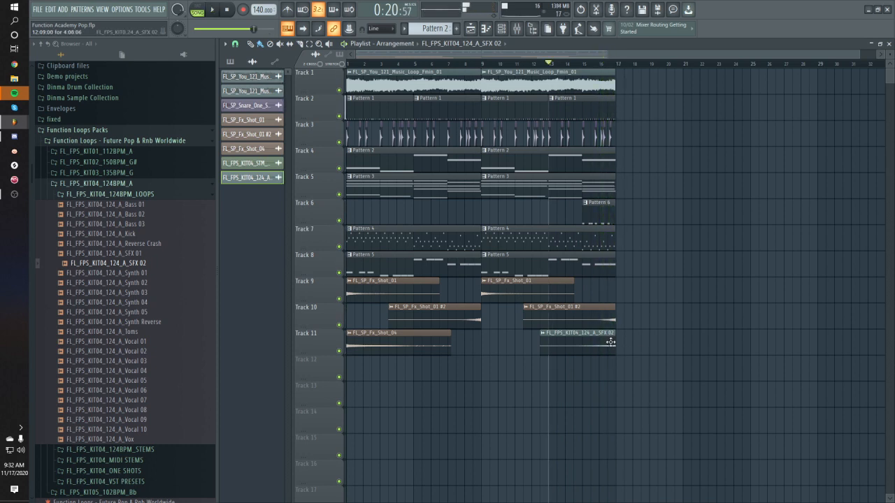
# - Route the FL_FPS_KIT04_124_A_SFX 02 clip to mixer track 15, Crash
pyautogui.doubleClick(610, 342)
pyautogui.moveTo(467, 102); pyautogui.dragTo(467, 72)
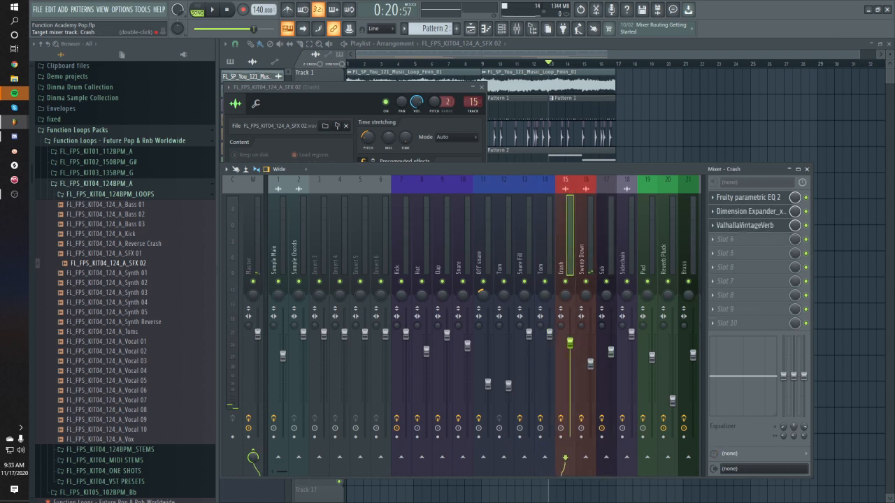
pyautogui.click(689, 99)
# - Play the transition before bar 17 and check the channel settings of the reversed FL_SP_Fx_Shot_01 #2 clip
pyautogui.click(574, 65)
pyautogui.press('space')
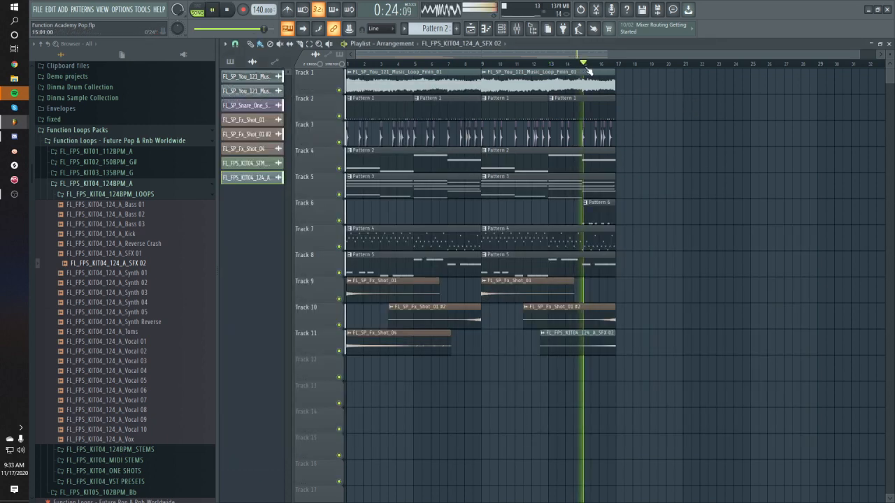
pyautogui.doubleClick(611, 318)
pyautogui.rightClick(654, 314)
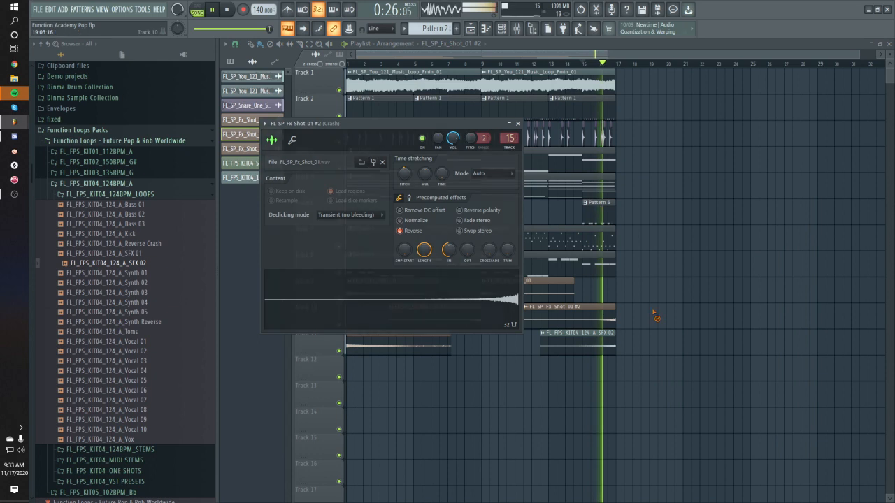
pyautogui.press('space')
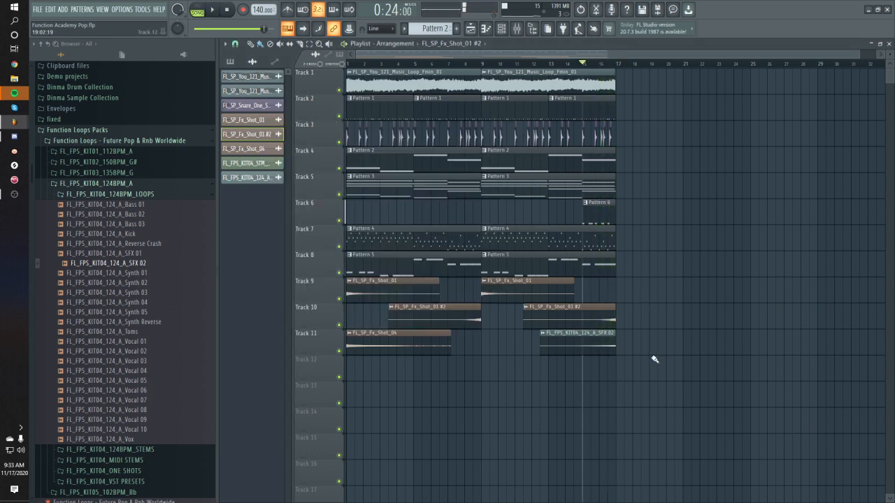
# - Select all playlist clips and move the whole section so it starts at bar 57
pyautogui.scroll(-1, 663, 377)
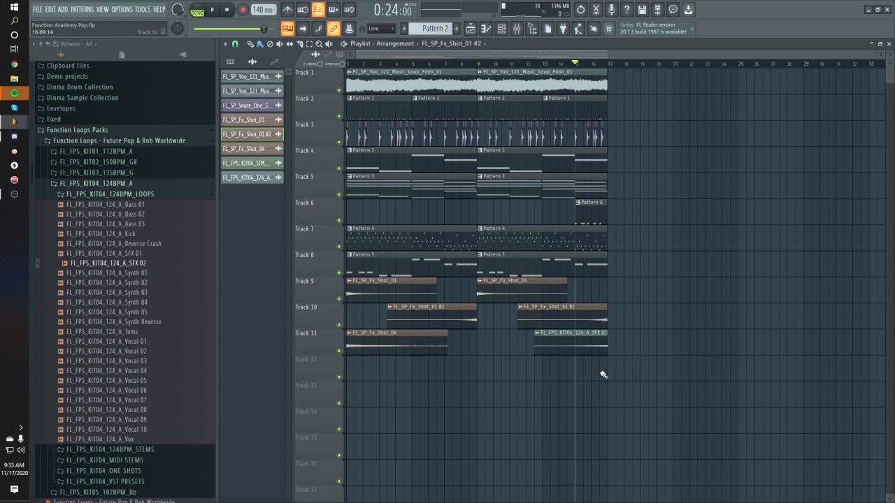
pyautogui.moveTo(691, 431); pyautogui.dragTo(346, 78)
pyautogui.moveTo(414, 85); pyautogui.dragTo(743, 104)
pyautogui.scroll(-2, 546, 279)
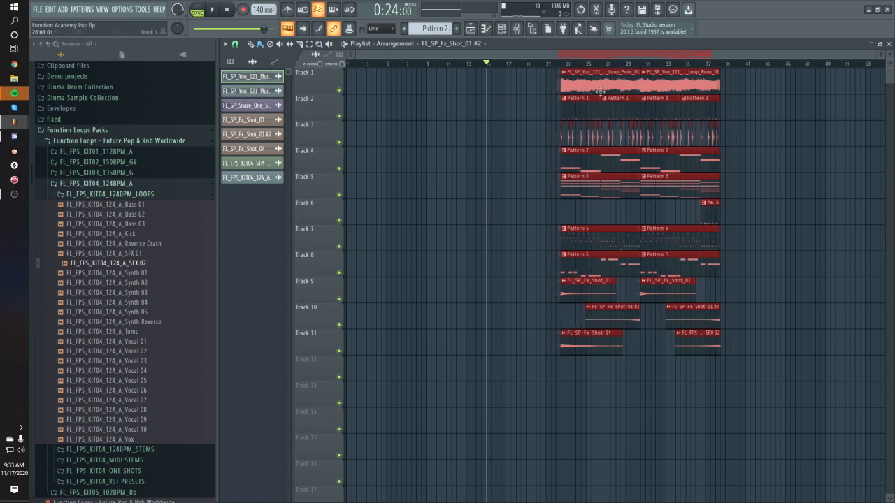
pyautogui.moveTo(572, 101); pyautogui.dragTo(759, 101)
pyautogui.scroll(-1, 571, 266)
pyautogui.moveTo(680, 104)
pyautogui.mouseDown()
pyautogui.moveTo(834, 104)
pyautogui.moveTo(798, 98)
pyautogui.mouseUp()
pyautogui.click(690, 126)
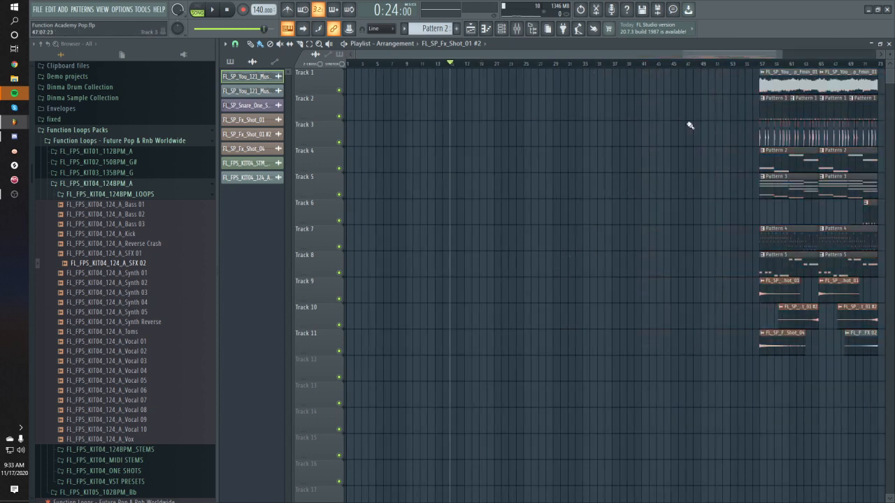
# - Place the FL_SP_You_121_Music_Loop_Fmin_02 clip on Track 1 at bar 17 and play it from there
pyautogui.click(466, 45)
pyautogui.click(486, 70)
pyautogui.moveTo(482, 77); pyautogui.dragTo(464, 68)
pyautogui.click(463, 64)
pyautogui.press('space')
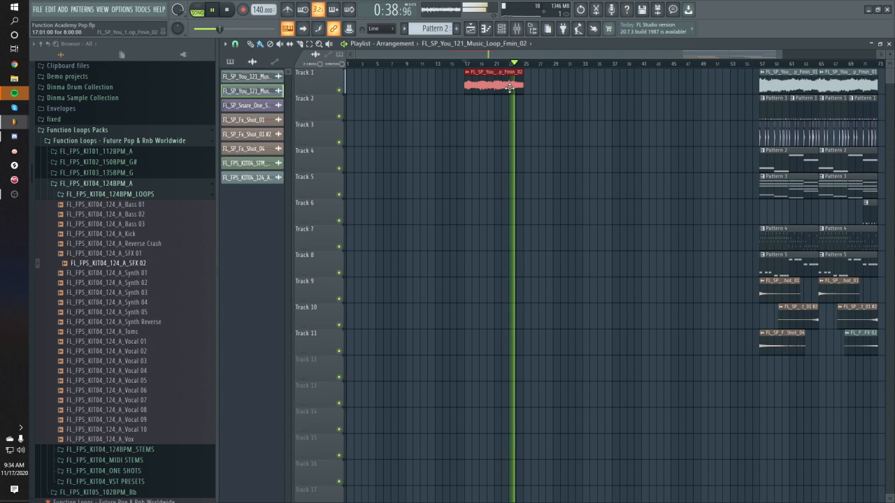
# - Stop playback and move the FL_SP_You_121_Music_Loop_Fmin_02 clip to bar 1 of Track 1
pyautogui.press('space')
pyautogui.moveTo(510, 88); pyautogui.dragTo(406, 85)
pyautogui.rightClick(419, 88)
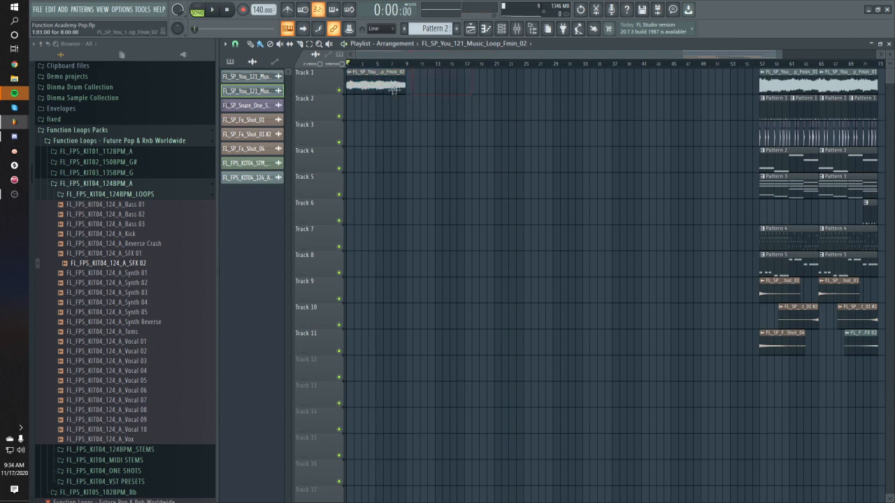
# - Copy the Sample Main mixer track's effects onto the Sample Chords track and play the chord loop
pyautogui.doubleClick(391, 87)
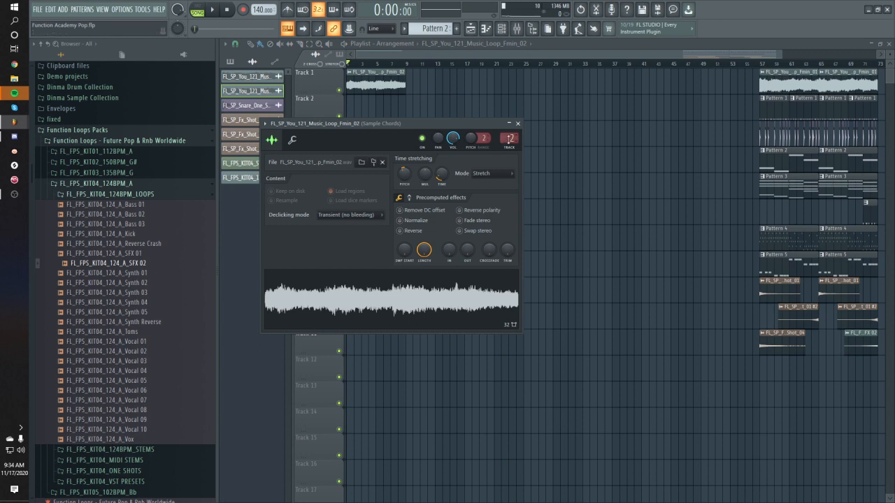
pyautogui.doubleClick(509, 137)
pyautogui.click(280, 237)
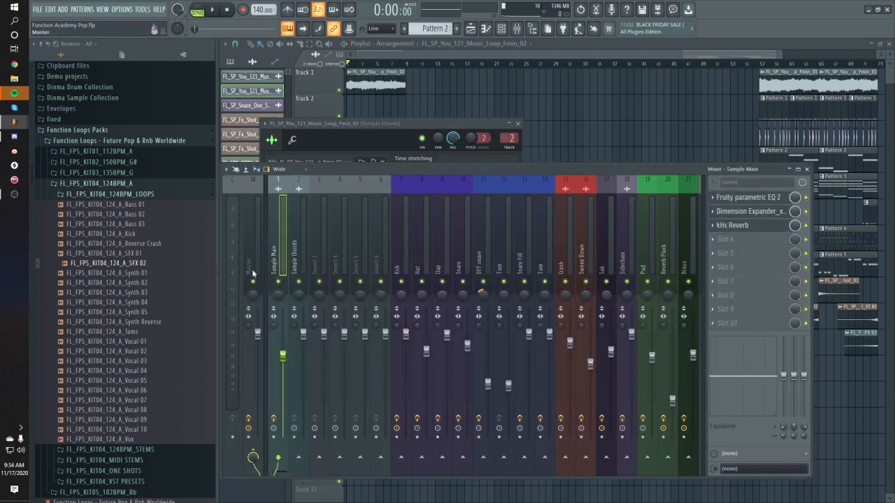
pyautogui.click(227, 169)
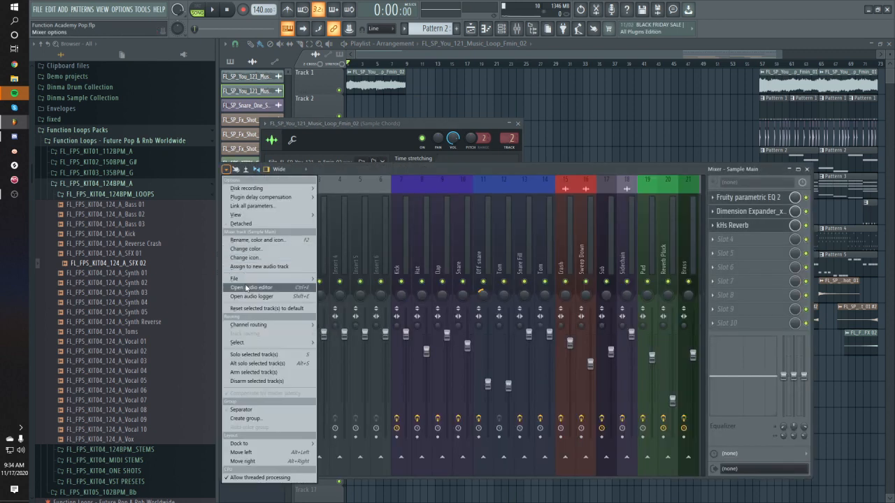
pyautogui.moveTo(237, 278)
pyautogui.moveTo(351, 21); pyautogui.dragTo(305, 235)
pyautogui.press('space')
pyautogui.press('F12')
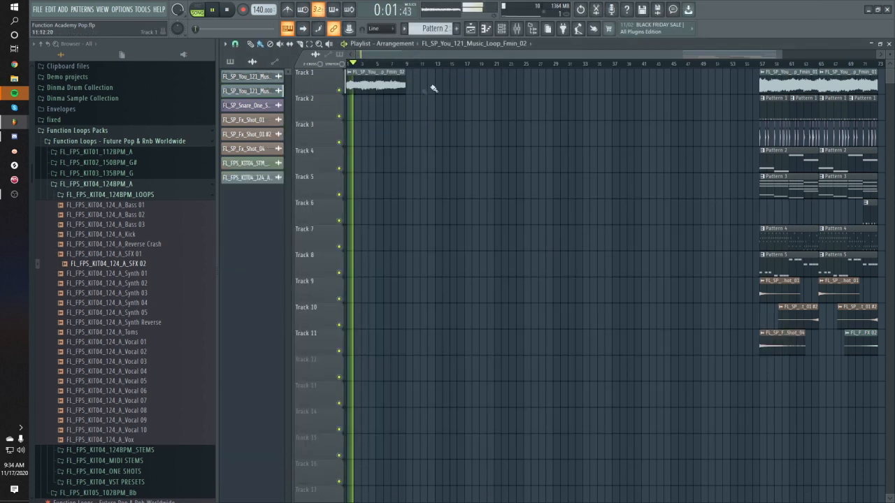
# - Place Pattern 4 on Track 7 at bar 1 and play it together with the chord loop
pyautogui.click(783, 292)
pyautogui.press('space')
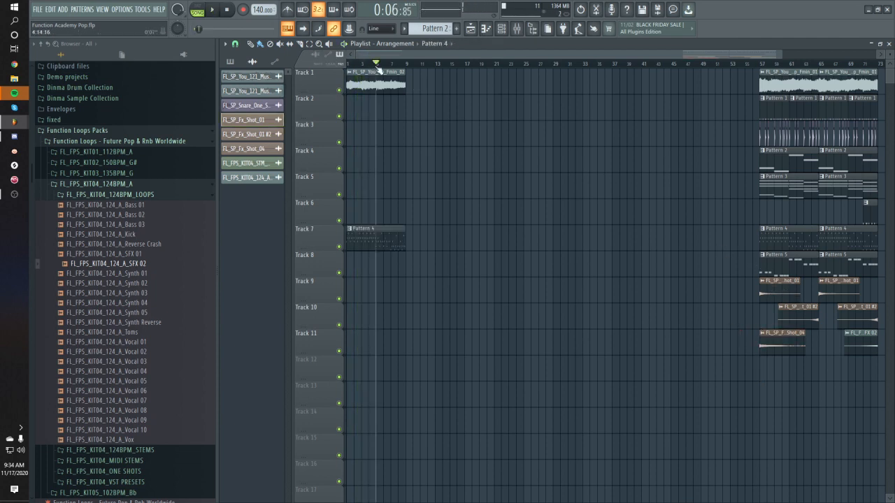
pyautogui.moveTo(378, 68); pyautogui.dragTo(317, 79)
pyautogui.press('space')
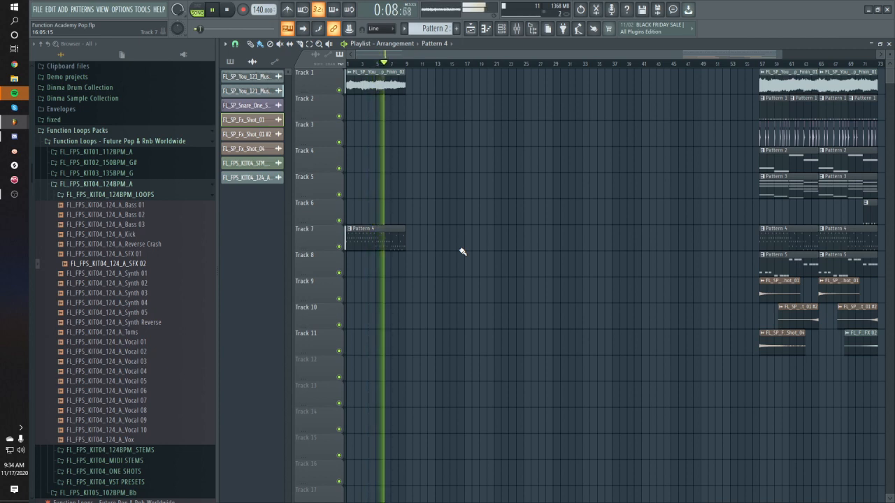
pyautogui.press('space')
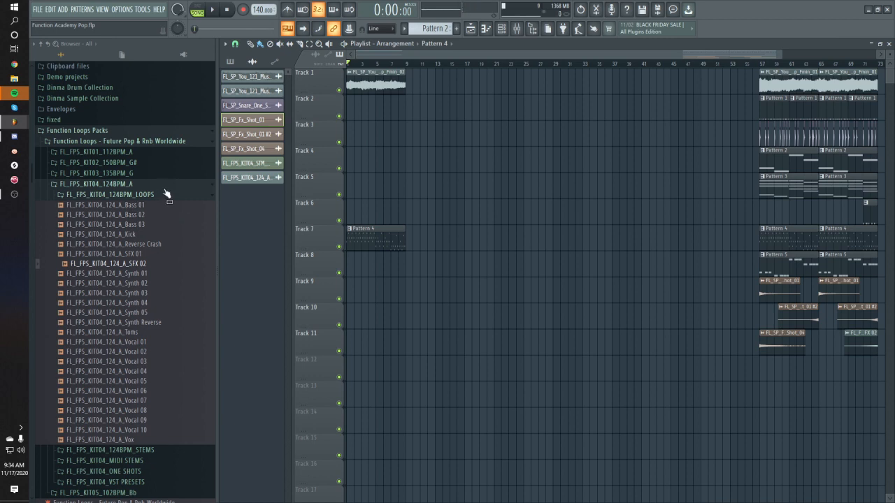
# - Find FL_SP_Bass_One_Shot_02 in the Vocal SynthPop pack's bass one-shots and load it into a new sampler channel
pyautogui.click(170, 186)
pyautogui.click(140, 196)
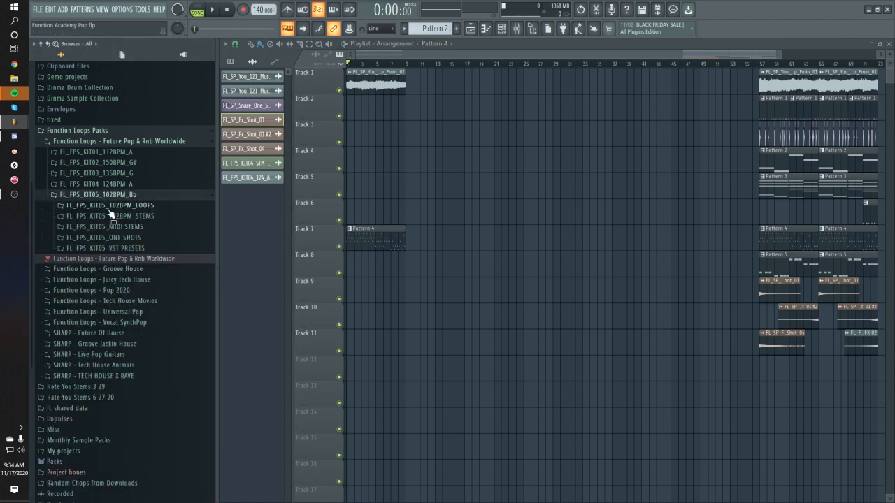
pyautogui.click(132, 196)
pyautogui.click(136, 144)
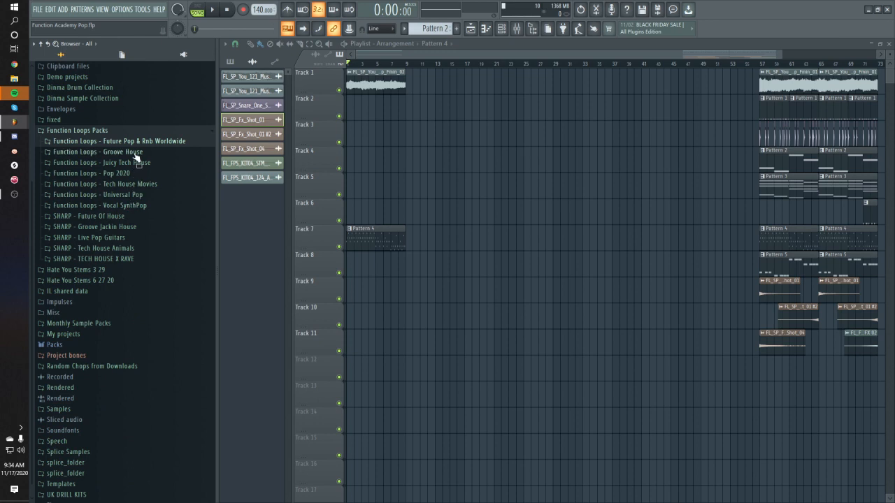
pyautogui.click(130, 207)
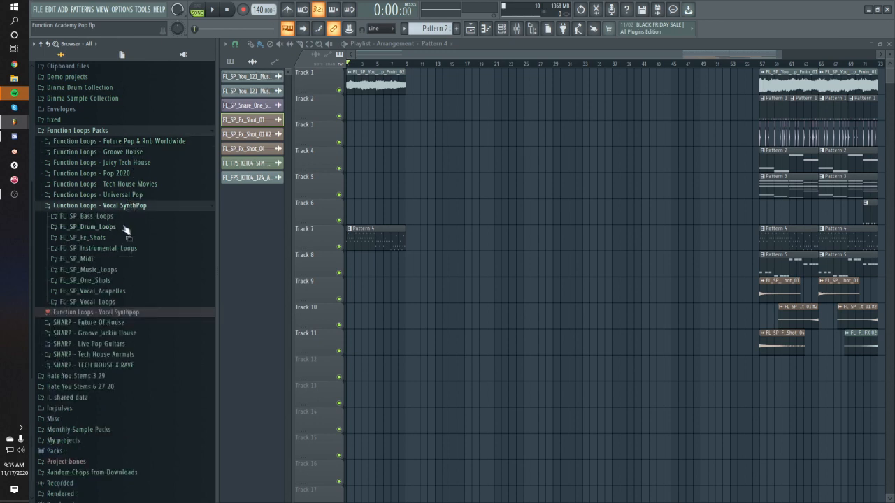
pyautogui.click(115, 218)
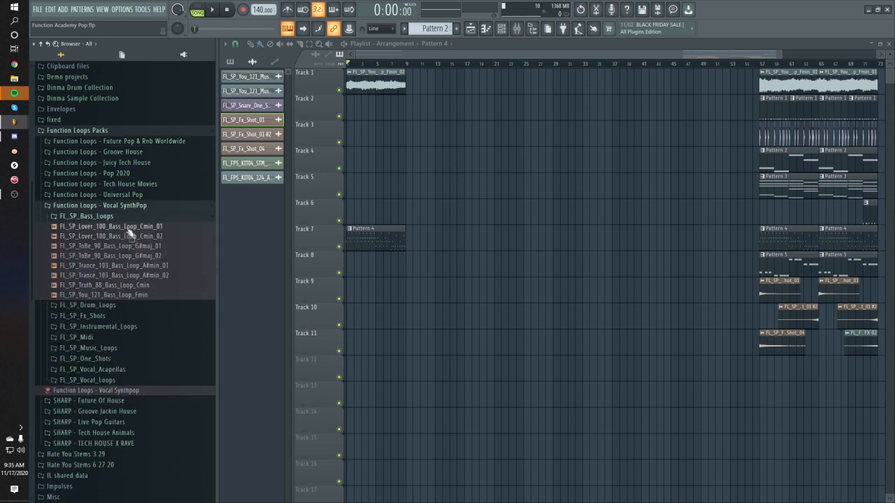
pyautogui.click(123, 217)
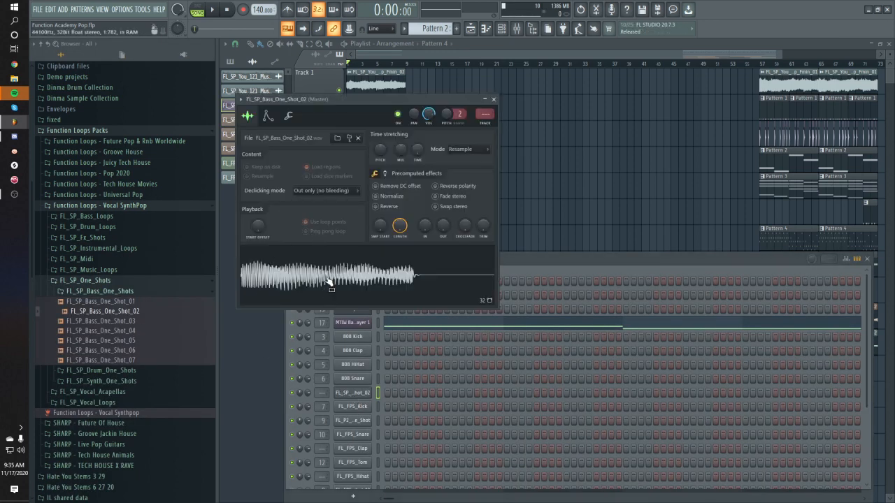
# - Preview the bass one-shot's waveform and raise its crossfade so the sample loops smoothly
pyautogui.click(329, 281)
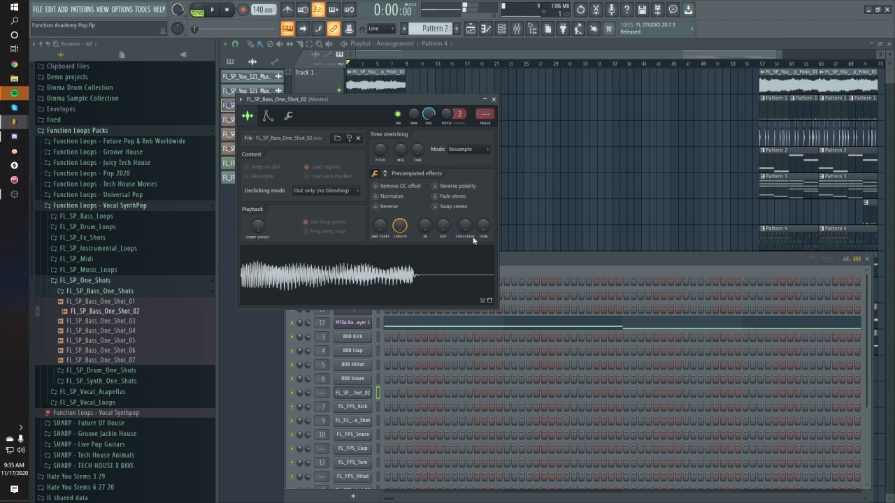
pyautogui.moveTo(468, 232); pyautogui.dragTo(468, 207)
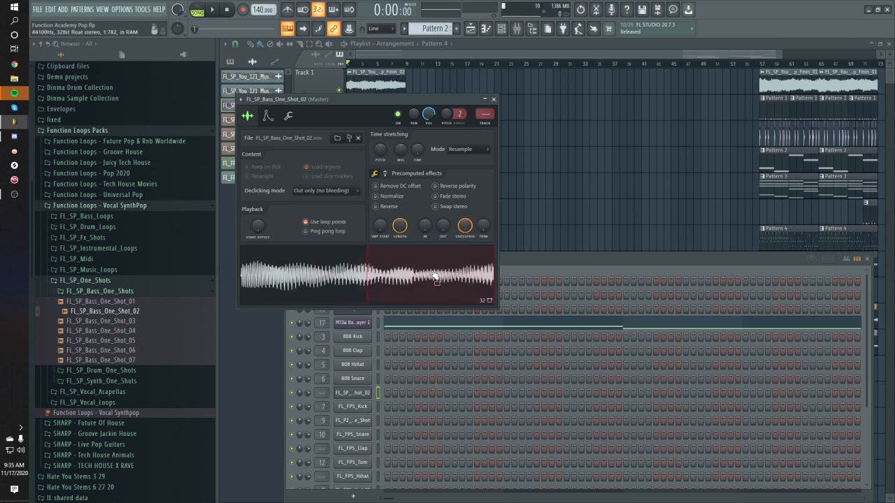
pyautogui.click(435, 278)
# - Open the bass one-shot in Edison, detect its pitch regions and close the editor
pyautogui.rightClick(340, 267)
pyautogui.click(366, 296)
pyautogui.rightClick(328, 265)
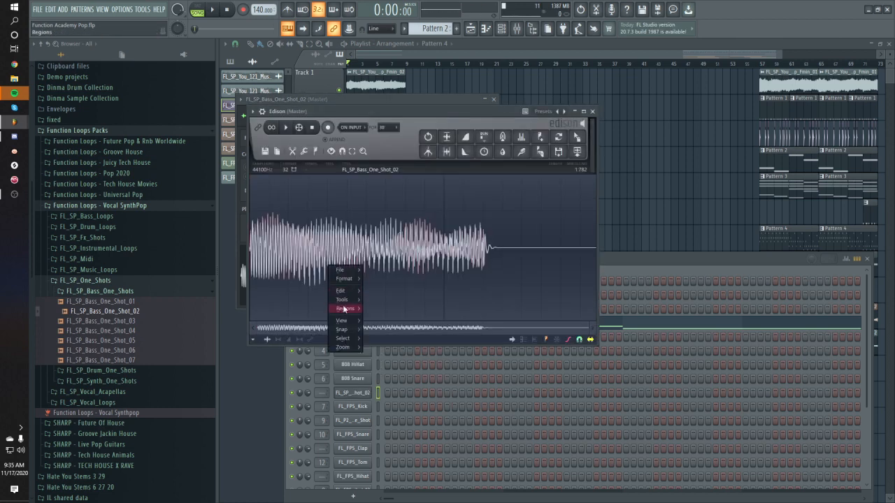
pyautogui.moveTo(346, 309)
pyautogui.click(411, 424)
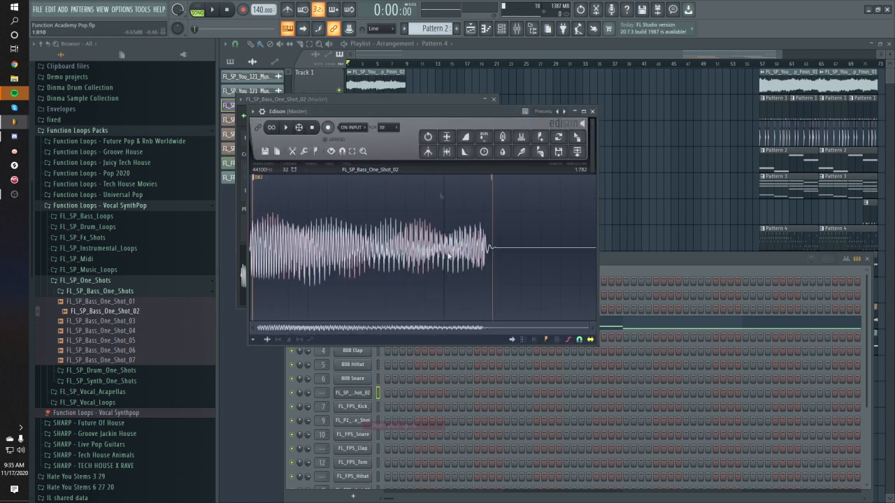
pyautogui.click(594, 111)
# - Set the bass one-shot channel's root note to D#5 and turn on Cut self
pyautogui.click(310, 125)
pyautogui.click(288, 118)
pyautogui.click(248, 116)
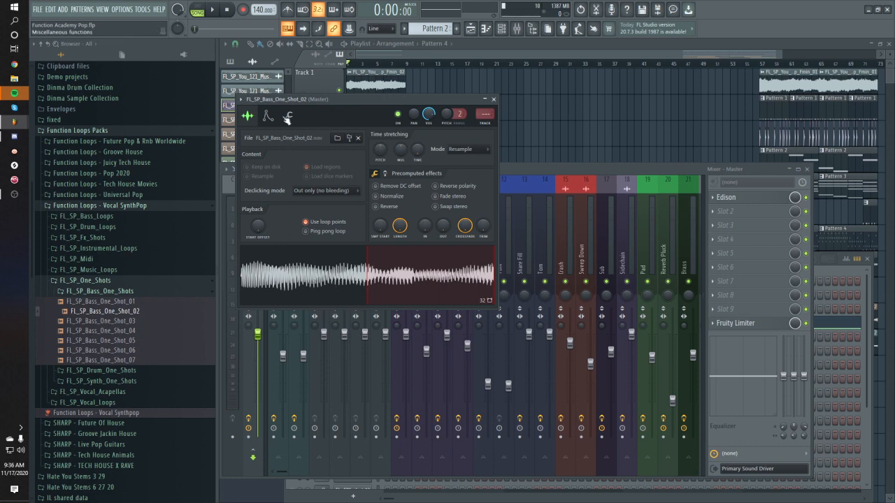
pyautogui.click(288, 118)
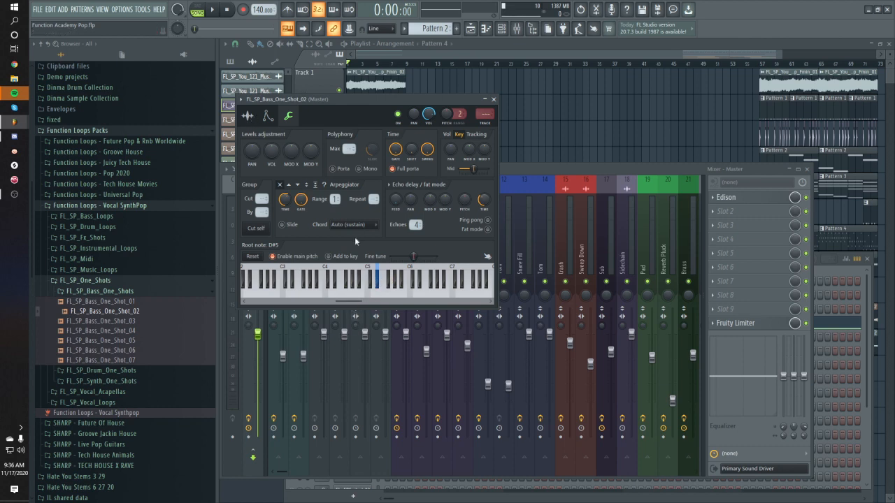
pyautogui.click(366, 298)
pyautogui.click(257, 229)
# - Enable the bass one-shot's volume envelope with attack, hold and decay at minimum and sustain at maximum
pyautogui.click(277, 121)
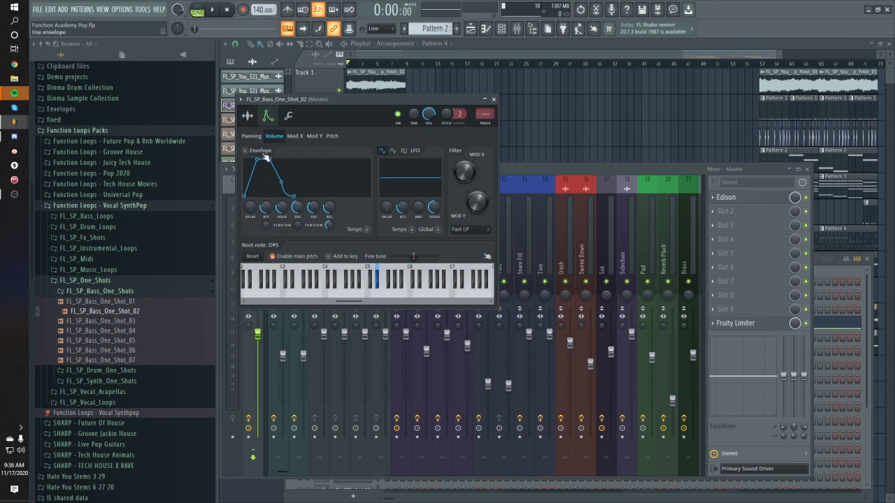
pyautogui.moveTo(266, 207); pyautogui.dragTo(297, 218)
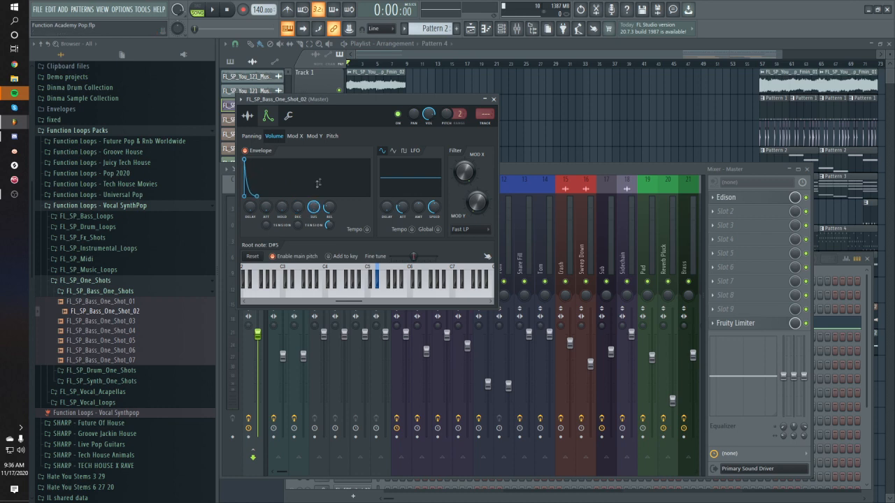
pyautogui.click(261, 114)
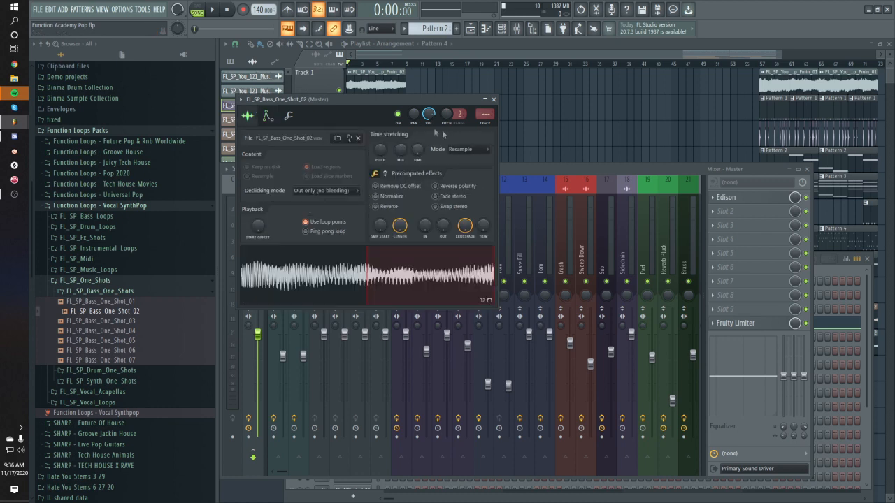
# - Open Pattern 2's MTIW Bass Layer 1 notes in the piano roll and copy them all
pyautogui.click(470, 28)
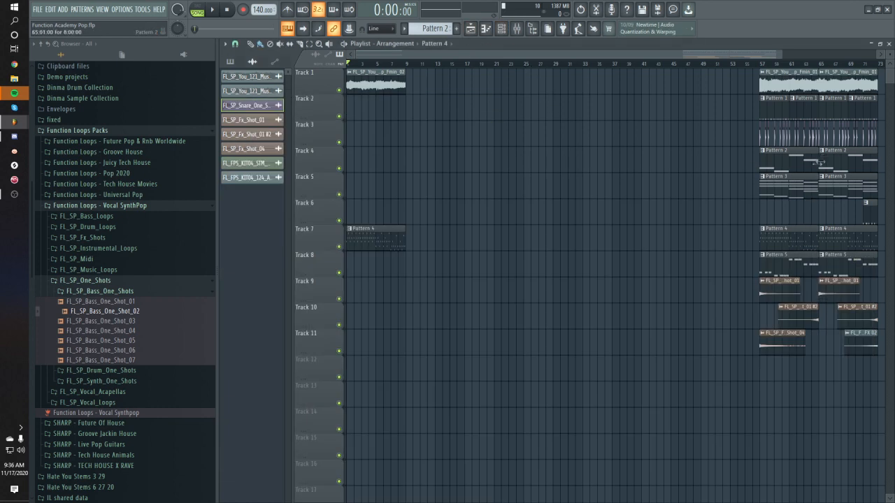
pyautogui.doubleClick(801, 172)
pyautogui.click(483, 55)
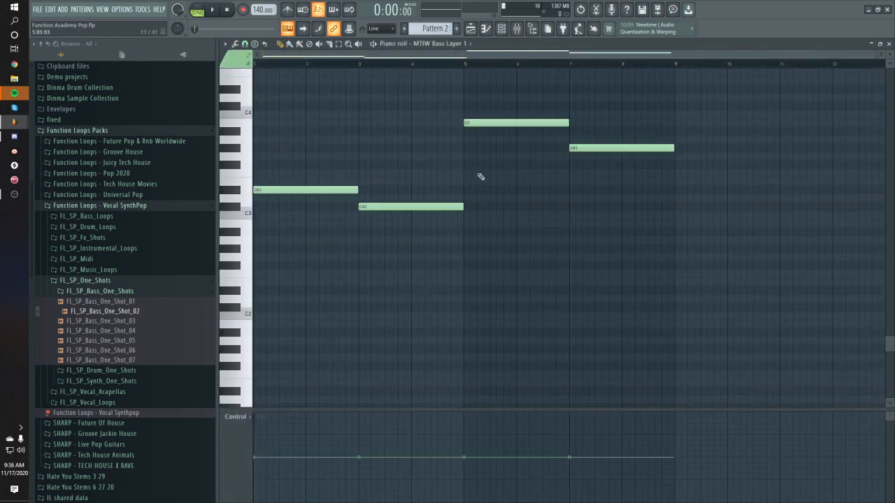
pyautogui.hotkey('ctrl', 'a')
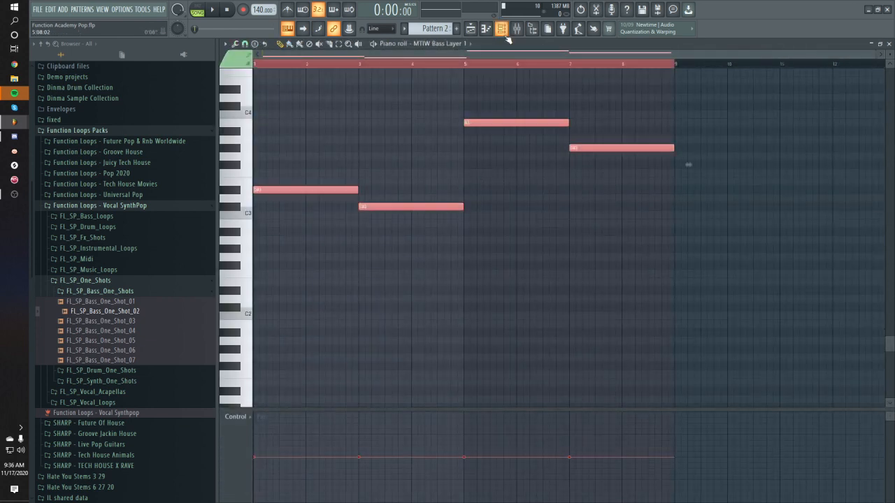
# - Create a new empty pattern and paste the copied bass notes into the FL_SP_Bass_One_Shot_02 channel's piano roll
pyautogui.click(501, 29)
pyautogui.click(456, 28)
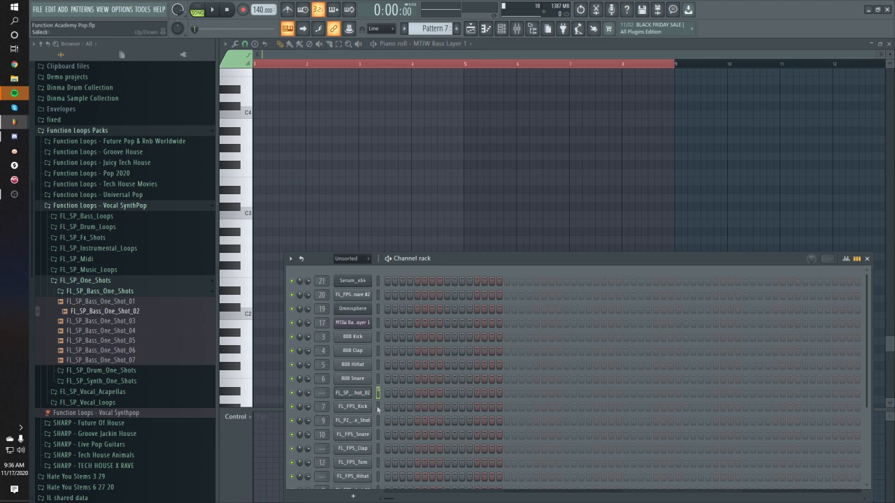
pyautogui.rightClick(354, 395)
pyautogui.click(395, 369)
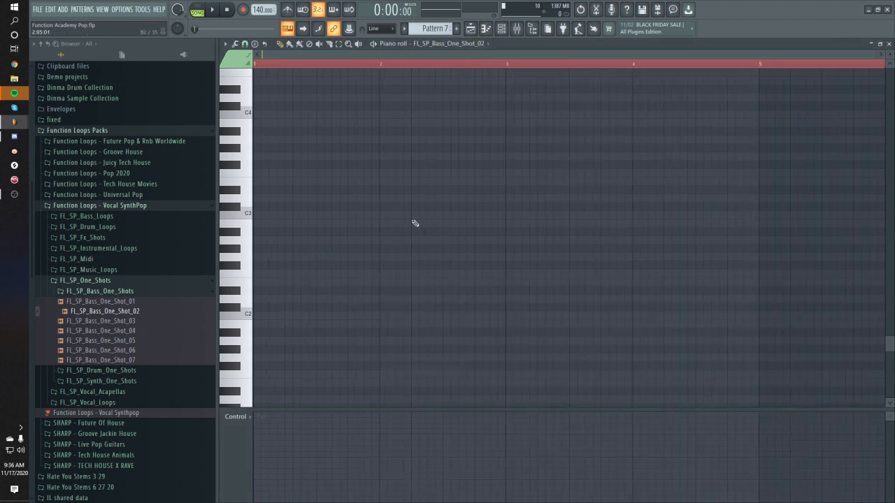
pyautogui.hotkey('ctrl', 'v')
pyautogui.scroll(-4, 325, 131)
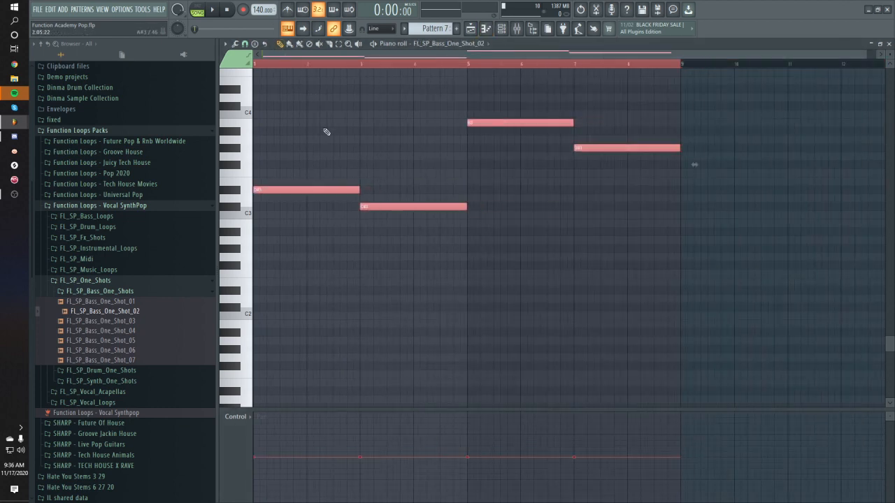
# - Transpose the pasted bass notes up two octaves, play the pattern and deselect the notes
pyautogui.hotkey('ctrl', 'Up')
pyautogui.hotkey('ctrl', 'Up')
pyautogui.scroll(5, 294, 98)
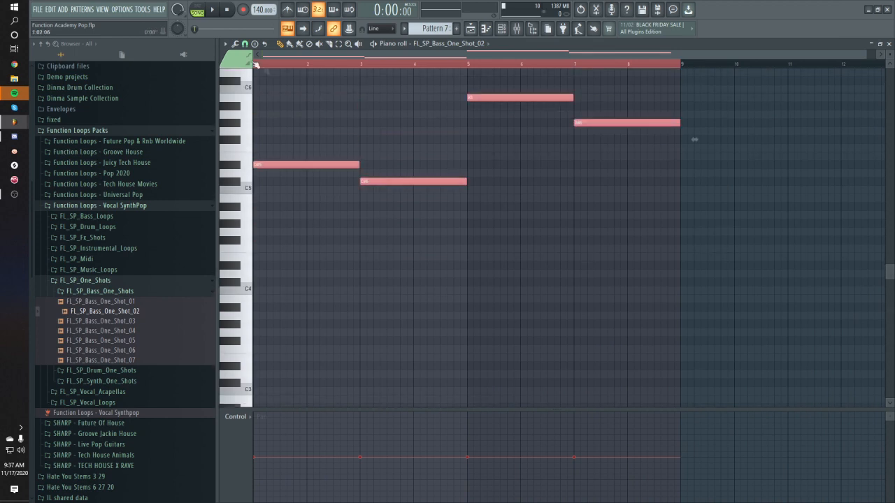
pyautogui.press('space')
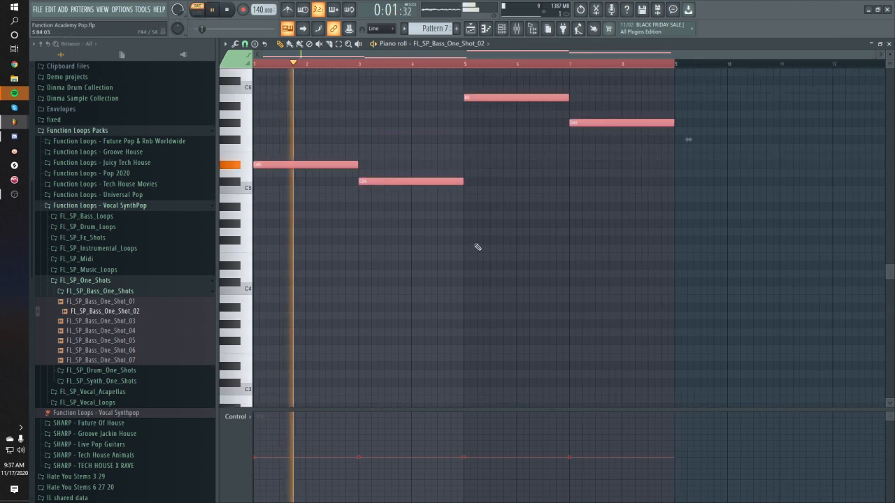
pyautogui.hotkey('ctrl', 'd')
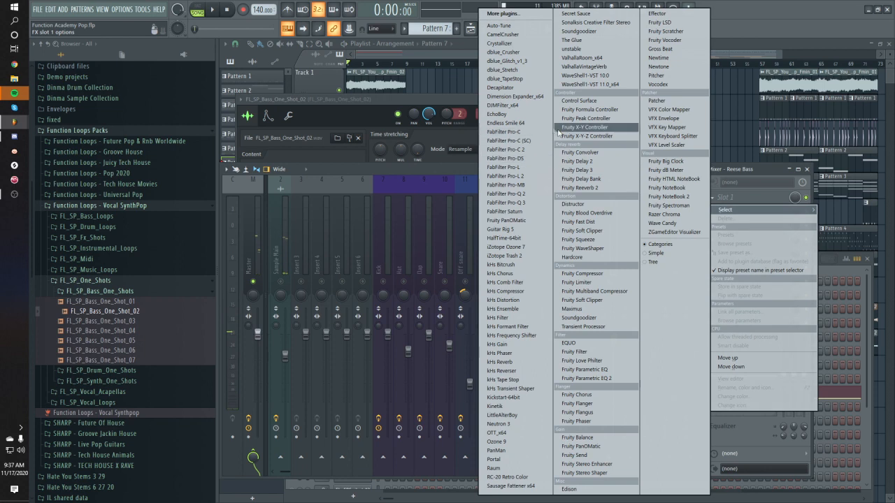
# - Add Decapitator to the Reese Bass mixer track's first slot and set its drive to 2.2 during playback
pyautogui.click(489, 89)
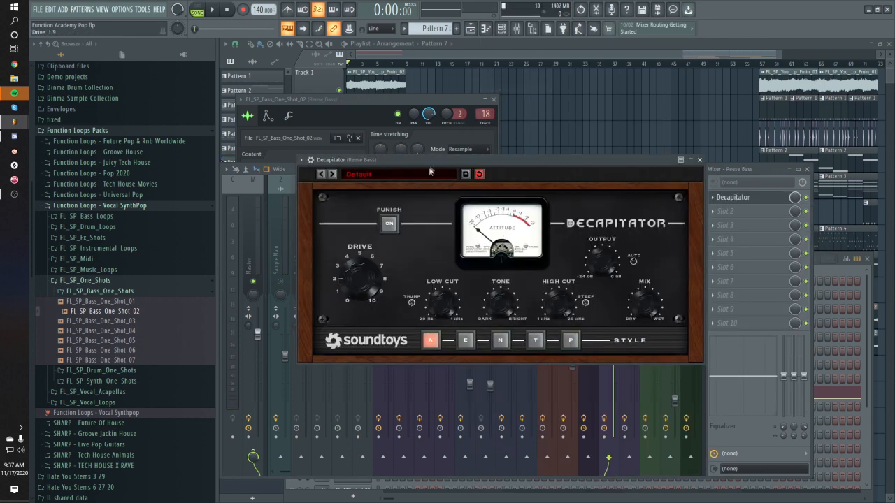
pyautogui.moveTo(429, 167); pyautogui.dragTo(448, 168)
pyautogui.press('space')
pyautogui.moveTo(381, 283)
pyautogui.mouseDown()
pyautogui.moveTo(390, 264)
pyautogui.moveTo(381, 281)
pyautogui.mouseUp()
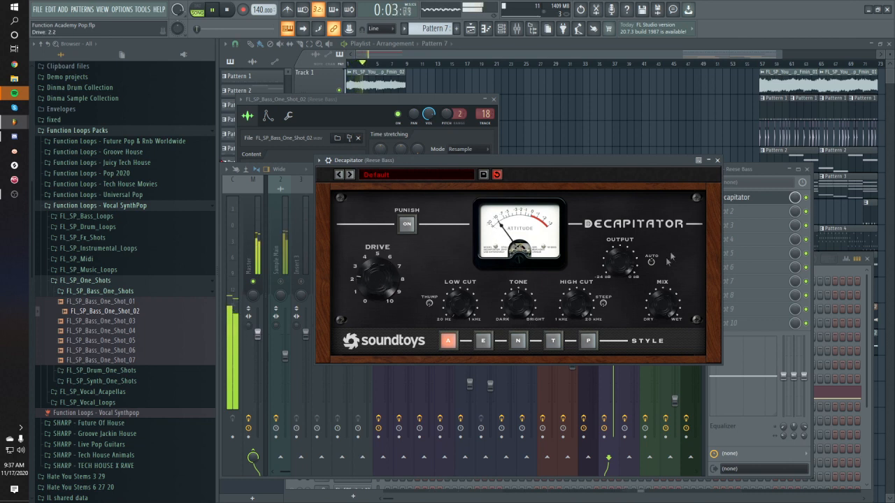
# - Add Fruity Parametric EQ 2 to the Reese Bass track's second slot and lower a low-pass band to cut the highs
pyautogui.click(727, 211)
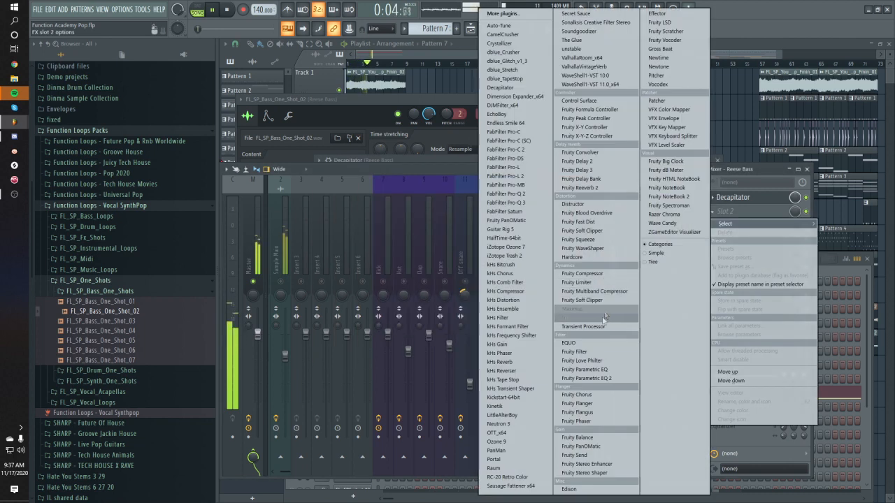
pyautogui.click(597, 378)
pyautogui.moveTo(473, 253); pyautogui.dragTo(423, 292)
pyautogui.press('space')
pyautogui.moveTo(589, 197); pyautogui.dragTo(588, 223)
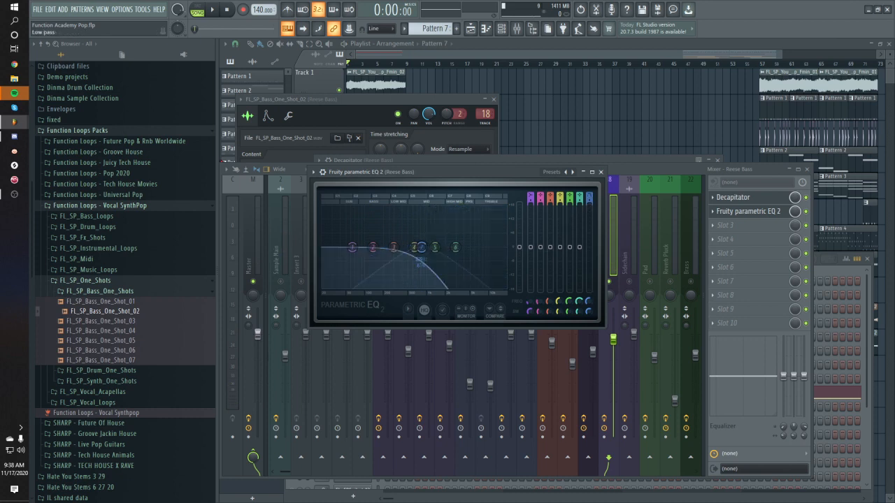
pyautogui.moveTo(421, 247); pyautogui.dragTo(399, 238)
# - During playback, boost EQ band 4 at about 240 Hz and make band 1 a high pass at about 37 Hz
pyautogui.press('space')
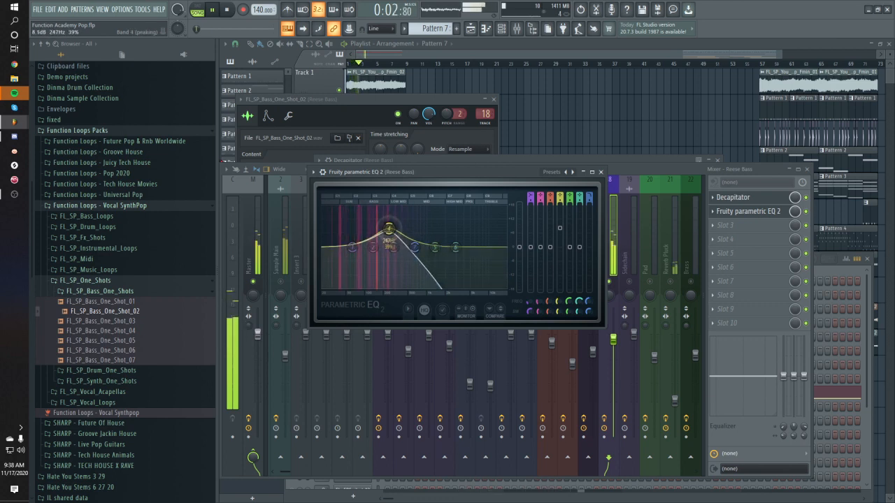
pyautogui.moveTo(394, 239); pyautogui.dragTo(383, 242)
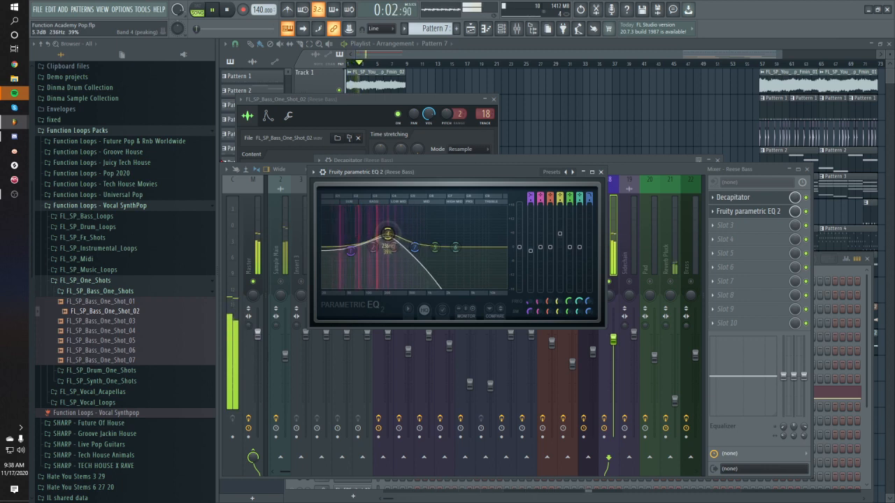
pyautogui.moveTo(350, 251); pyautogui.dragTo(347, 278)
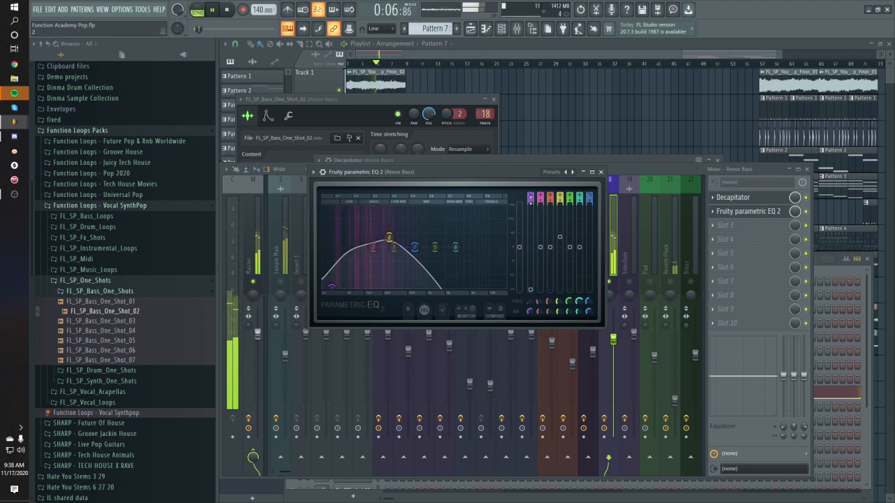
pyautogui.moveTo(530, 197); pyautogui.dragTo(529, 206)
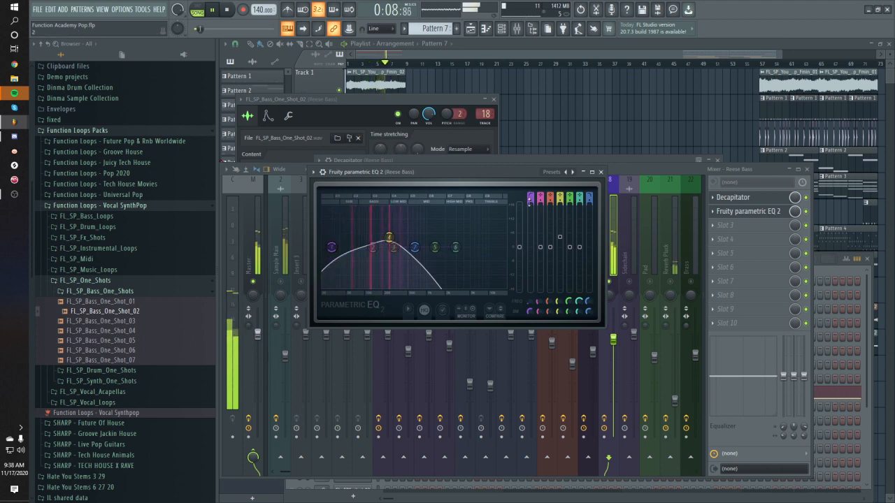
pyautogui.moveTo(337, 251); pyautogui.dragTo(339, 250)
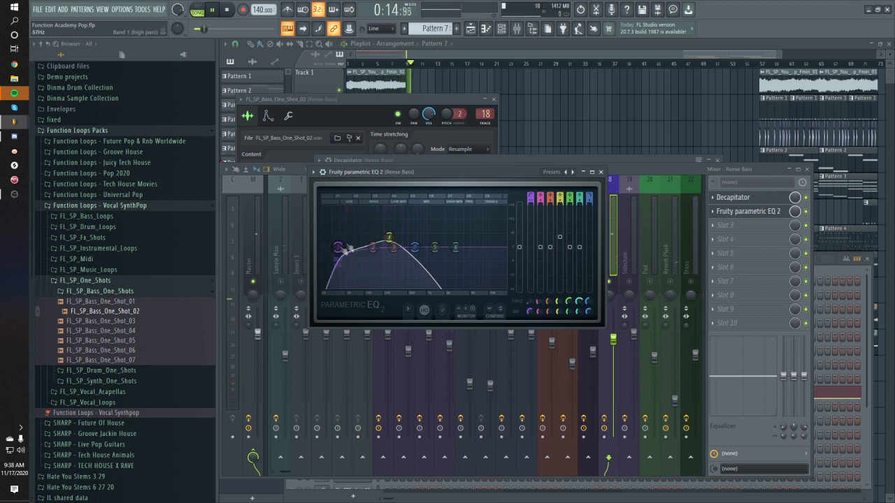
# - Add Fruity PanOMatic to the Reese Bass track's third slot and play the intro from bar 1
pyautogui.click(741, 230)
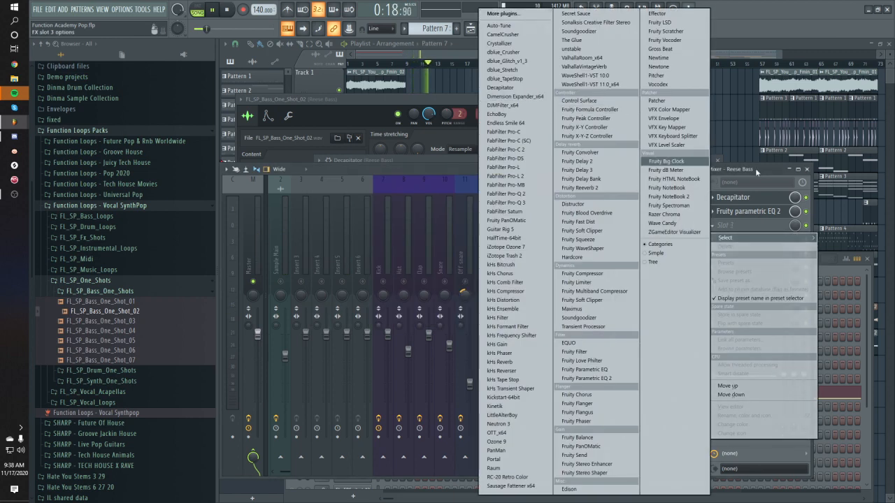
pyautogui.click(533, 220)
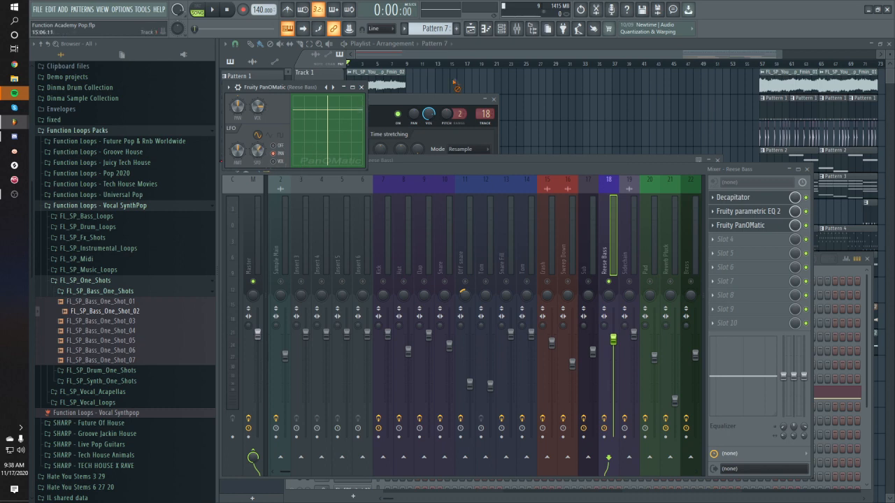
pyautogui.rightClick(455, 84)
pyautogui.press('space')
pyautogui.click(516, 28)
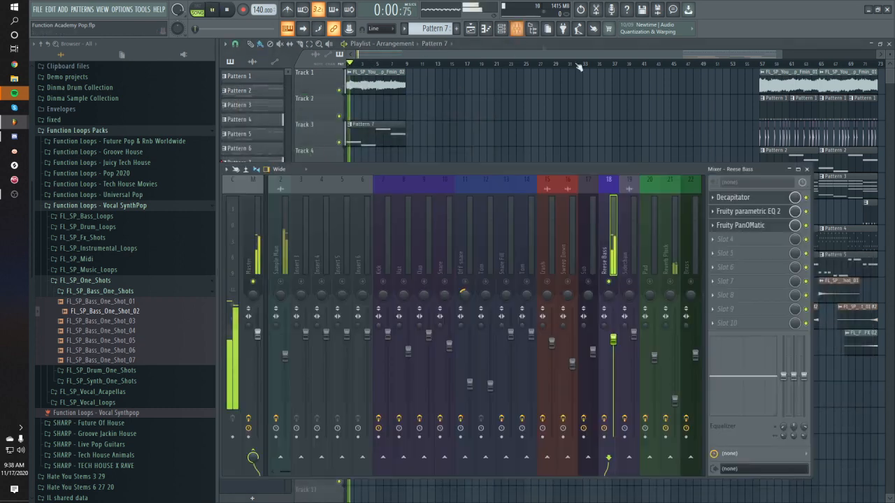
# - Adjust the LFO amount of Fruity PanOMatic on the Reese Bass track during playback, then close the open windows and stop playback
pyautogui.click(730, 225)
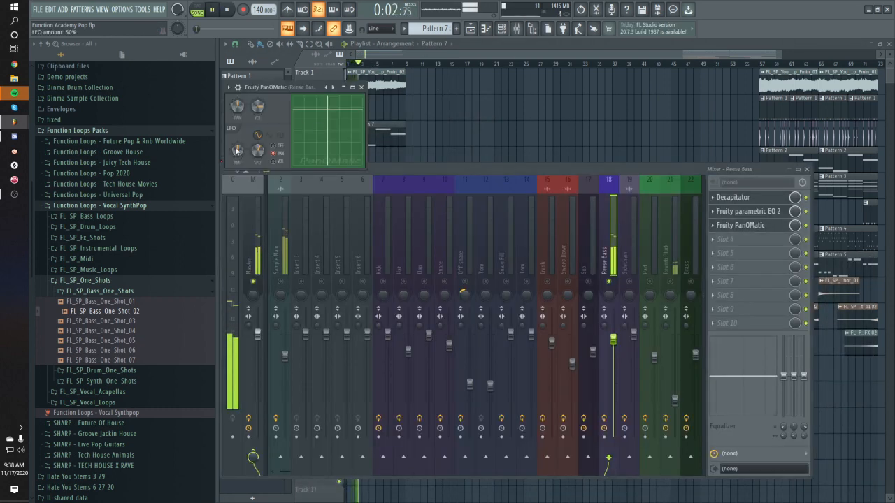
pyautogui.moveTo(238, 150)
pyautogui.mouseDown()
pyautogui.moveTo(258, 153)
pyautogui.moveTo(235, 155)
pyautogui.mouseUp()
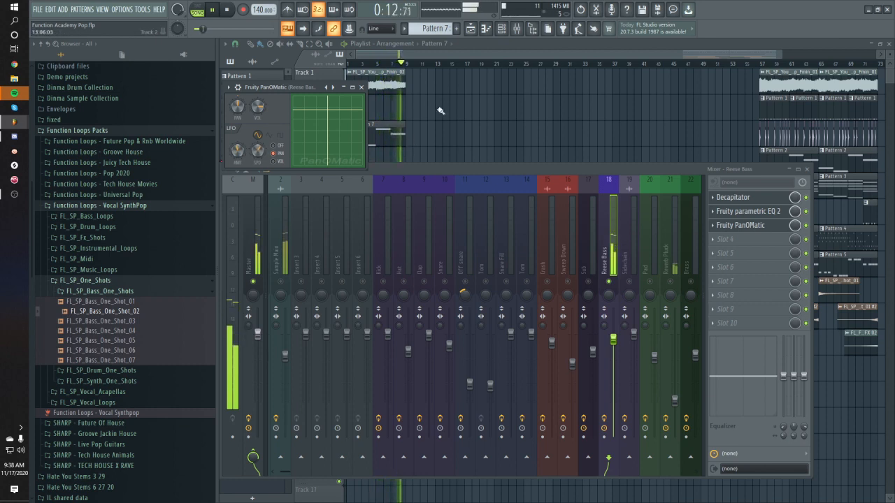
pyautogui.press('F12')
pyautogui.press('space')
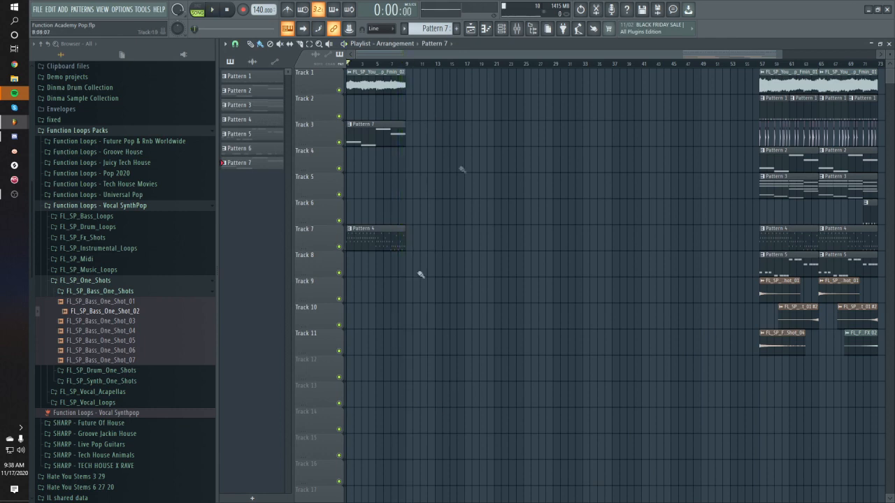
# - Play the intro from bar 1 to check how the chord loop, reese bass and Pattern 4 sound together
pyautogui.click(517, 35)
pyautogui.rightClick(506, 283)
pyautogui.press('Escape')
pyautogui.press('space')
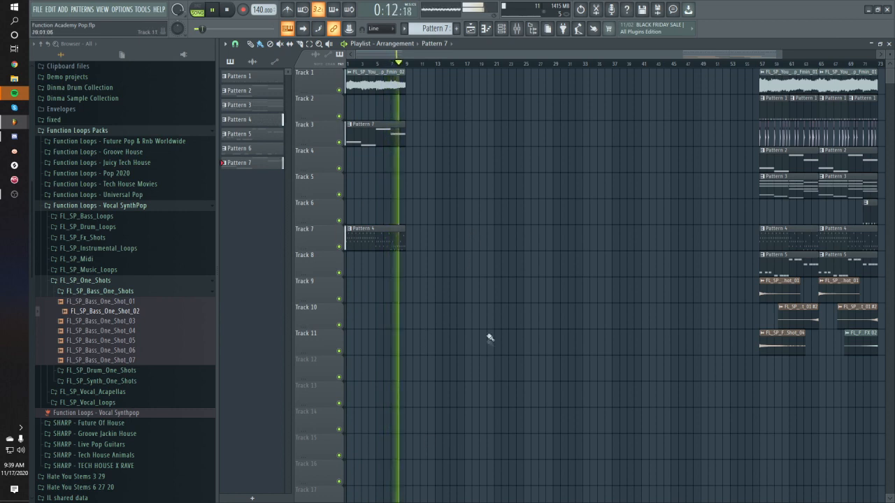
pyautogui.press('space')
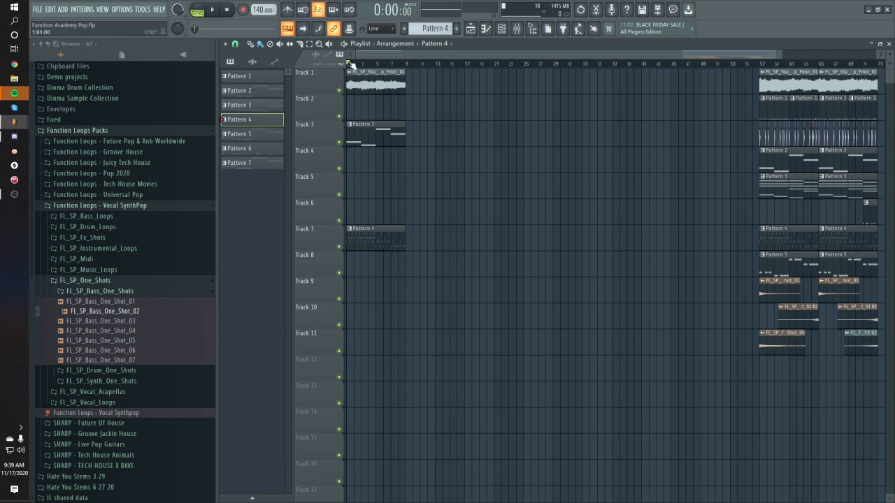
# - Select the eight intro bars from bar 1 to bar 9 and add a time marker named Intro
pyautogui.moveTo(351, 63); pyautogui.dragTo(424, 70)
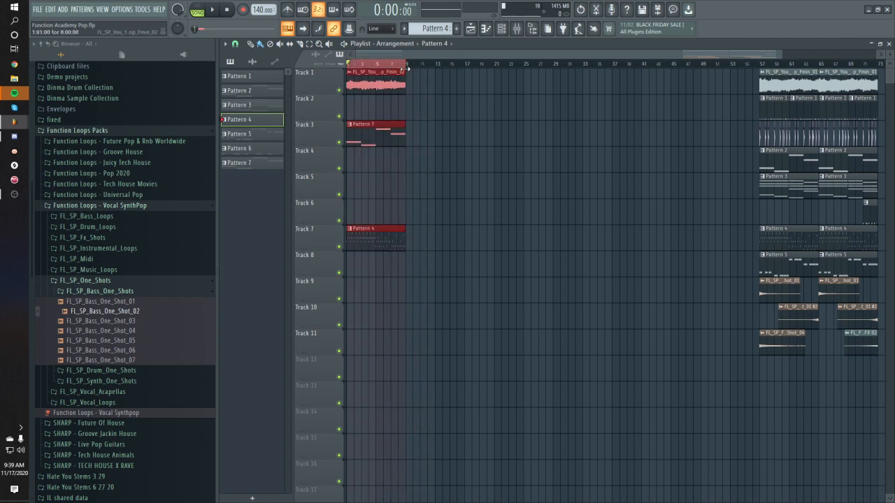
pyautogui.hotkey('alt', 't')
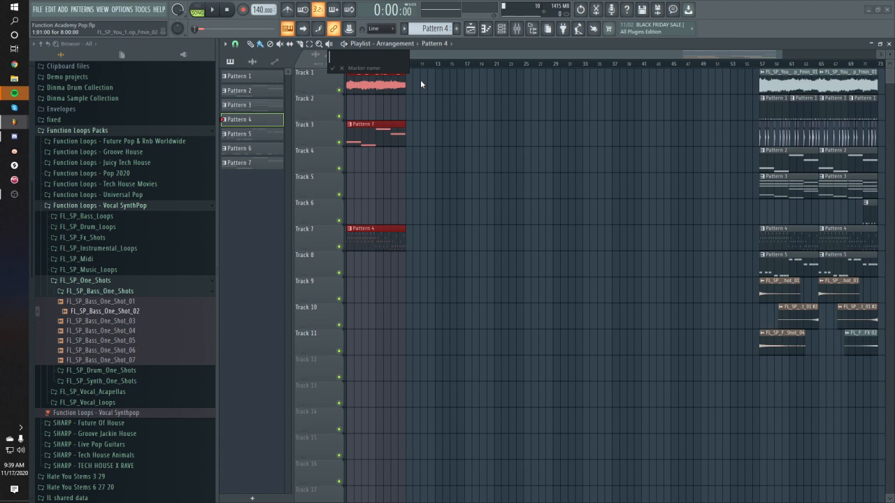
pyautogui.write('Intro')
pyautogui.press('Return')
# - Place four Pattern 1 clips in a row from bar 9 to bar 25 and move them to Track 8
pyautogui.click(412, 71)
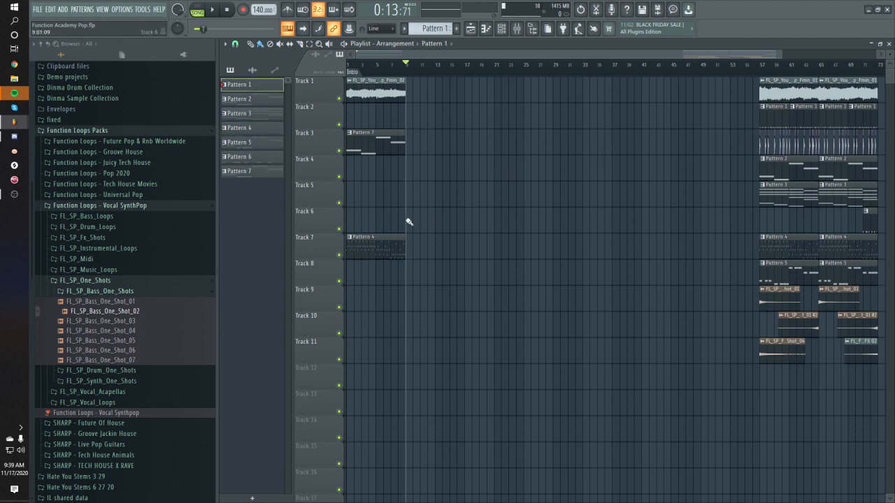
pyautogui.moveTo(492, 222); pyautogui.dragTo(519, 219)
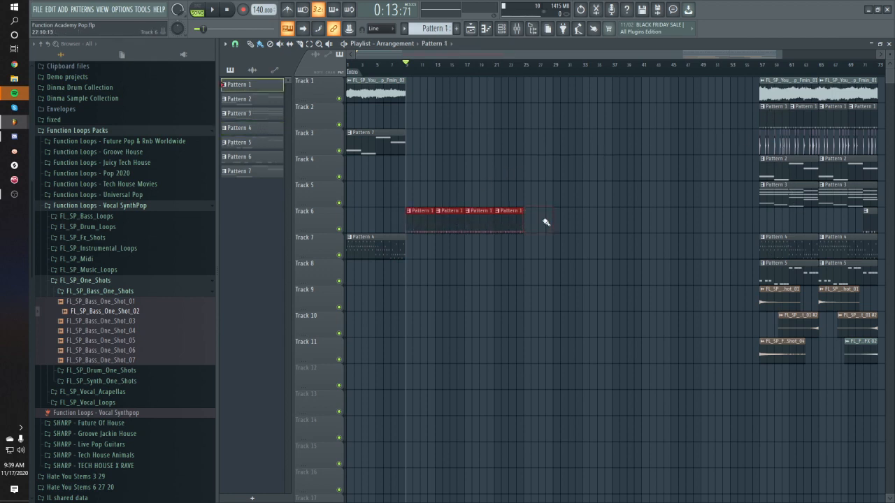
pyautogui.press('space')
pyautogui.keyDown('ctrl'); pyautogui.click(451, 143); pyautogui.keyUp('ctrl')
pyautogui.moveTo(587, 227); pyautogui.dragTo(415, 273)
pyautogui.press('space')
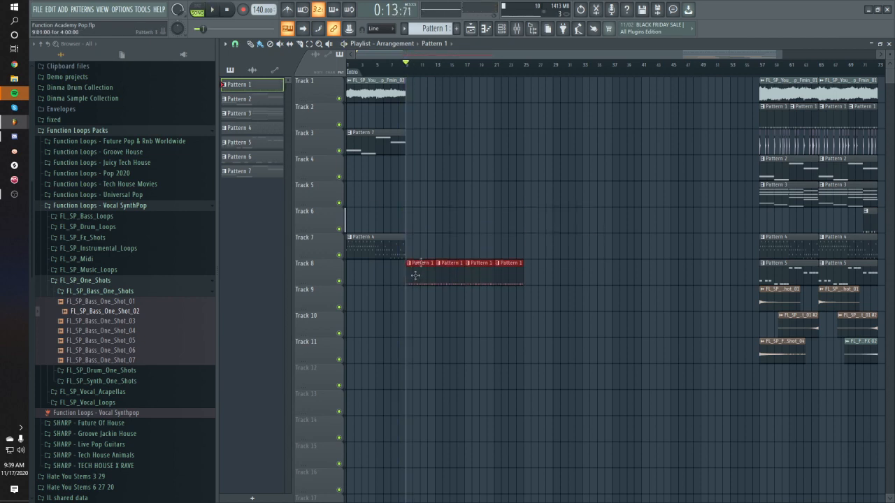
# - Select bars 9 to 25 and add a time marker named Verse
pyautogui.keyDown('ctrl'); pyautogui.click(457, 115); pyautogui.keyUp('ctrl')
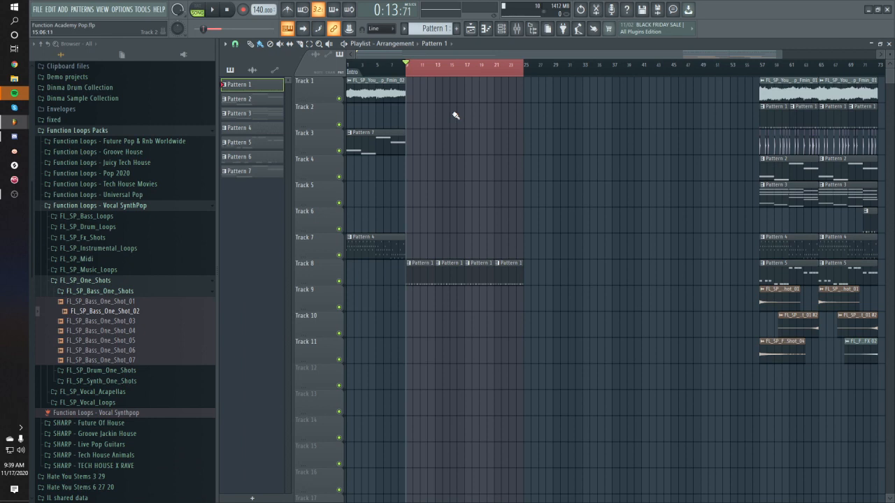
pyautogui.hotkey('alt', 't')
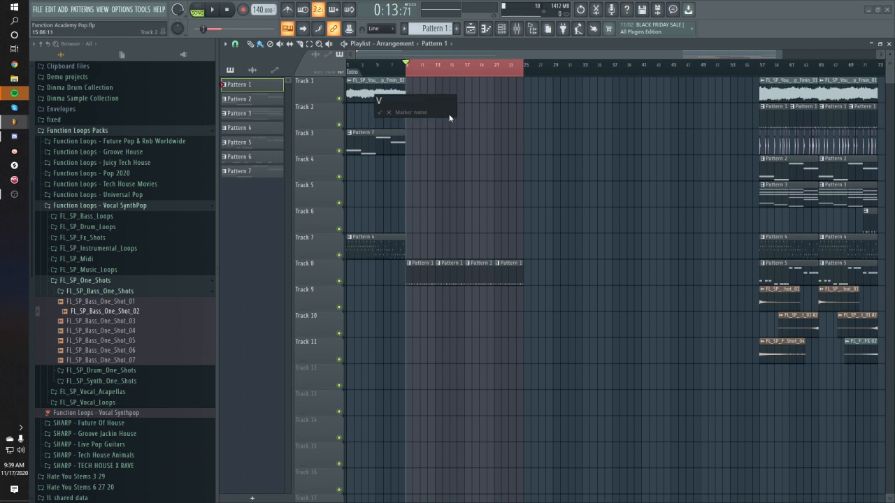
pyautogui.press('Return')
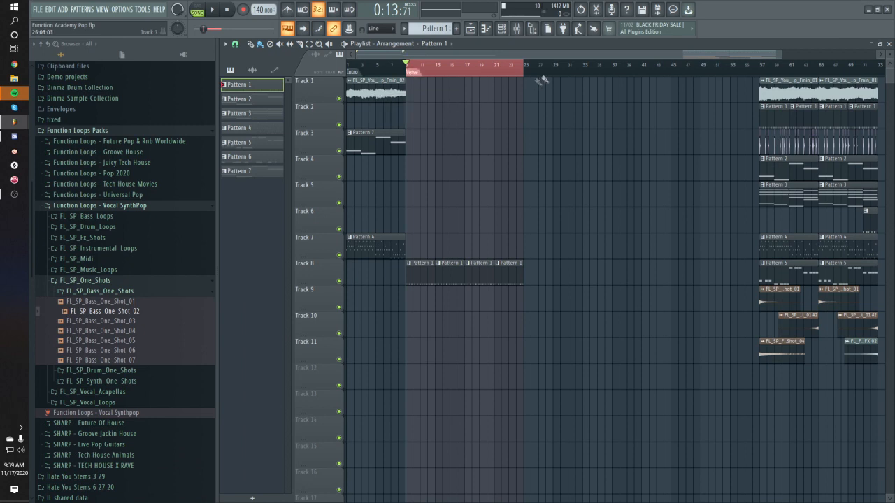
# - Select the eight bars from bar 25 to bar 33 and add a time marker named Pre Chorus
pyautogui.moveTo(525, 70); pyautogui.dragTo(644, 70)
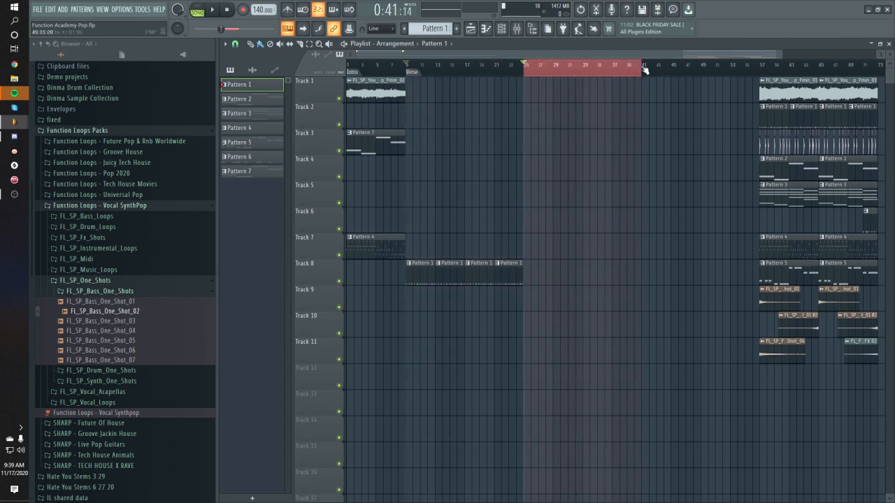
pyautogui.click(517, 75)
pyautogui.moveTo(528, 72); pyautogui.dragTo(586, 72)
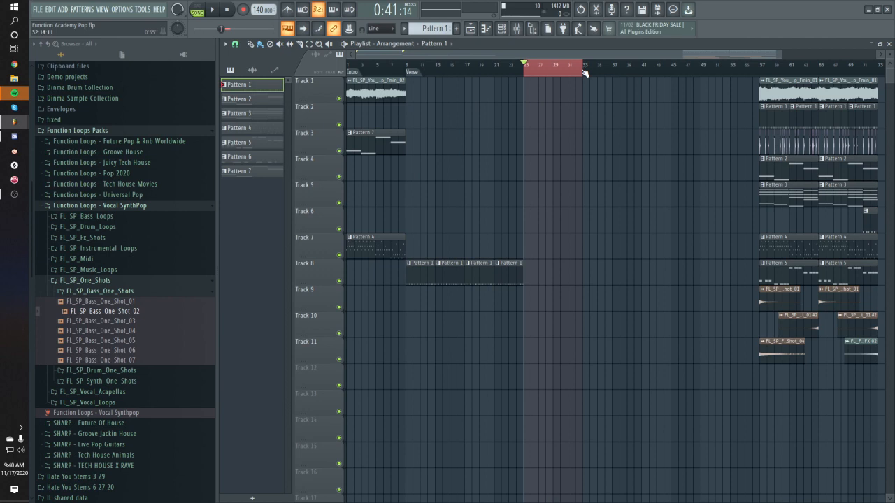
pyautogui.hotkey('alt', 't')
pyautogui.write('Pre Chorus')
pyautogui.press('Return')
# - Move the whole section of clips that starts at bar 57 to bar 33, directly behind the pre-chorus range
pyautogui.keyDown('ctrl'); pyautogui.click(584, 72); pyautogui.keyUp('ctrl')
pyautogui.scroll(-1, 741, 161)
pyautogui.moveTo(833, 386); pyautogui.dragTo(556, 89)
# - Select bars 33 to 49 over the moved section and add a time marker named Hook/Chorus
pyautogui.moveTo(541, 73); pyautogui.dragTo(641, 73)
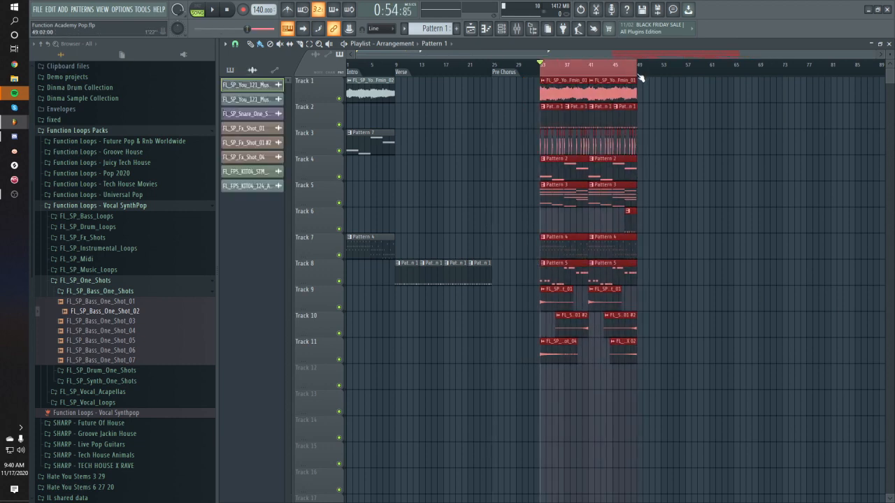
pyautogui.hotkey('alt', 't')
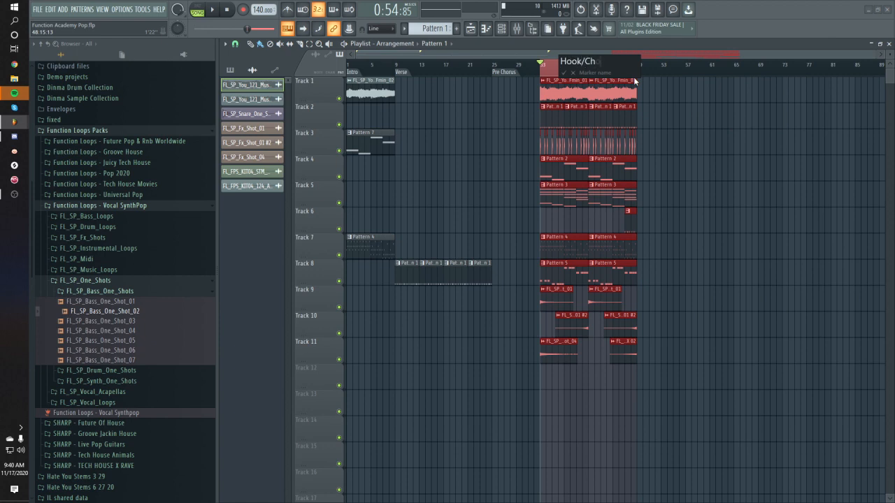
pyautogui.press('Return')
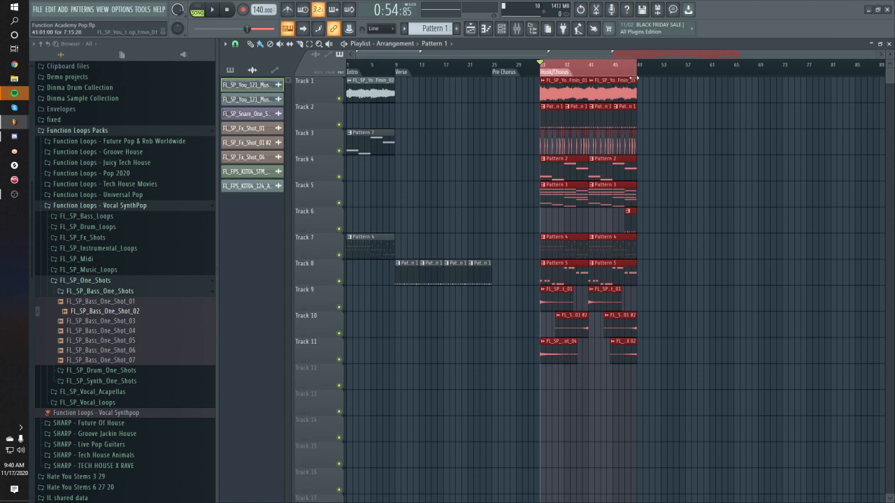
# - Copy the intro's music loop, Pattern 7 and Pattern 4 clips to the Pre Chorus at bar 25 and briefly play from bar 1
pyautogui.click(414, 69)
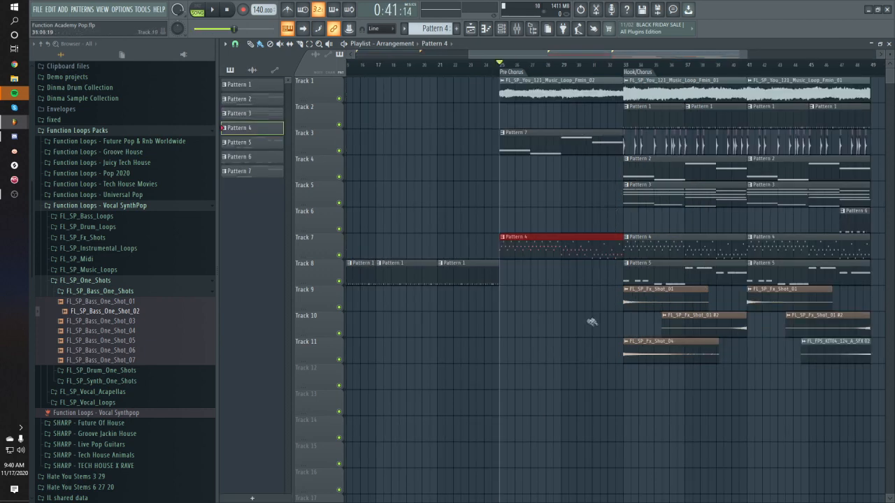
pyautogui.scroll(-3, 536, 320)
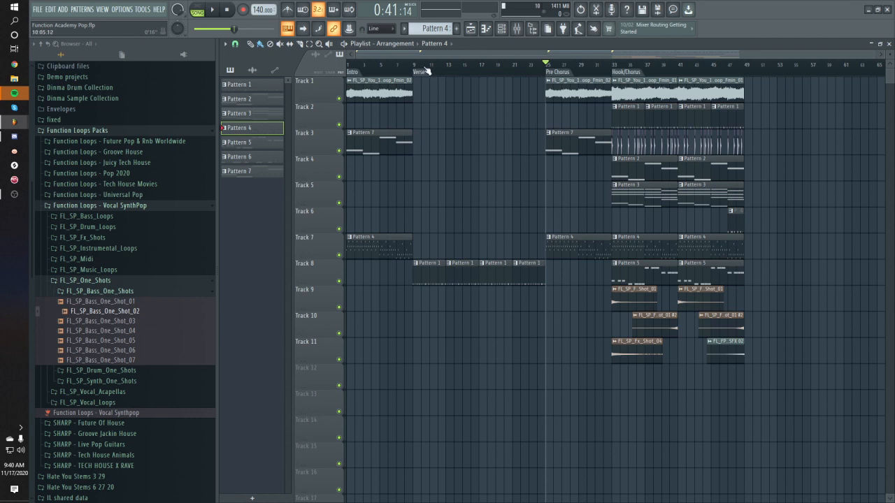
pyautogui.moveTo(406, 63); pyautogui.dragTo(198, 85)
pyautogui.press('space')
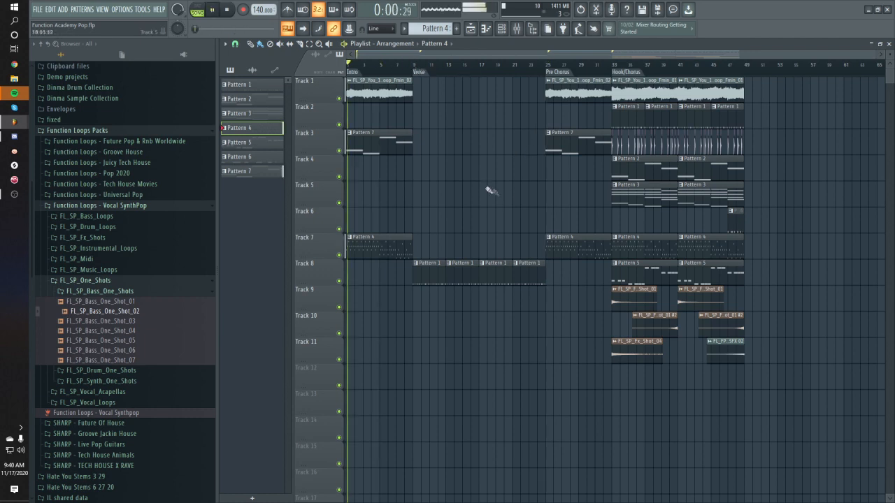
pyautogui.press('space')
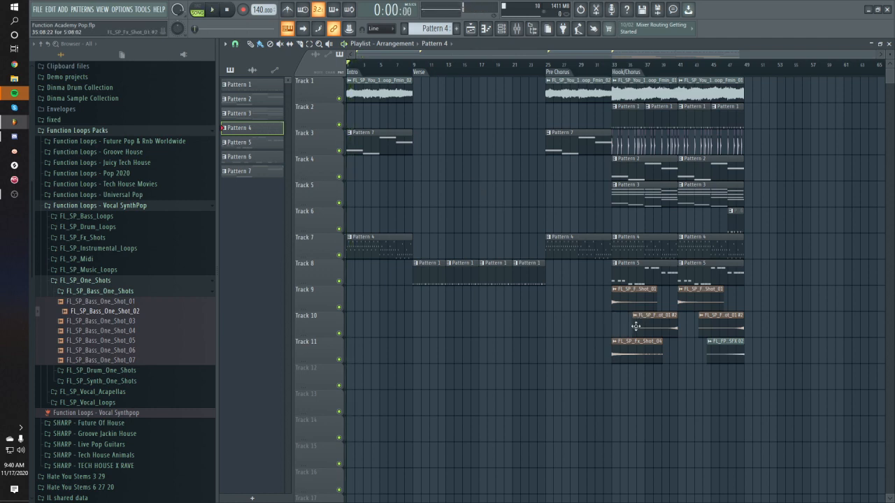
# - Copy FL_SP_Fx_Shot_01 #2 to Track 10 and FL_FPS_KIT04_124_A_SFX 02 to Track 11, both ending at bar 9, and play the transition
pyautogui.moveTo(657, 328); pyautogui.dragTo(381, 320)
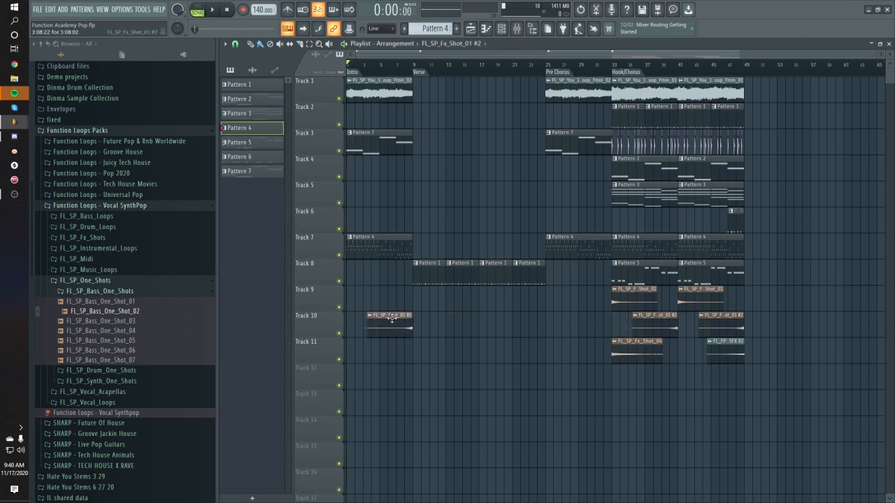
pyautogui.click(406, 65)
pyautogui.press('space')
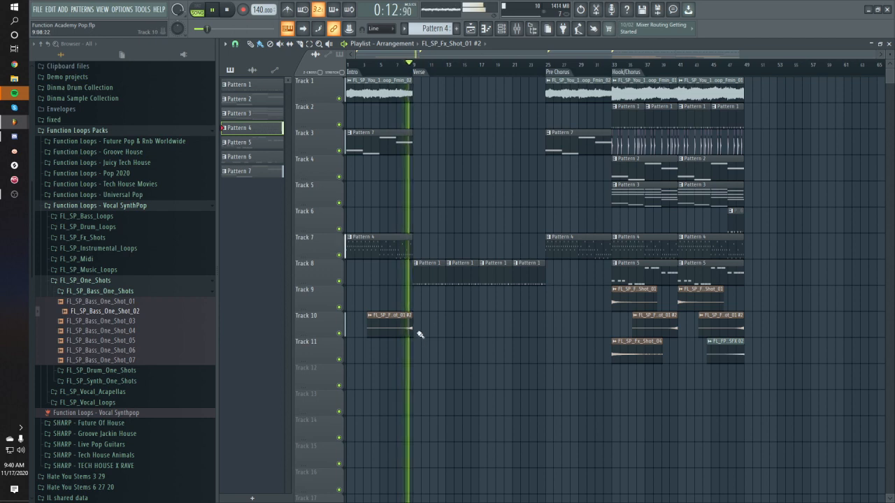
pyautogui.press('space')
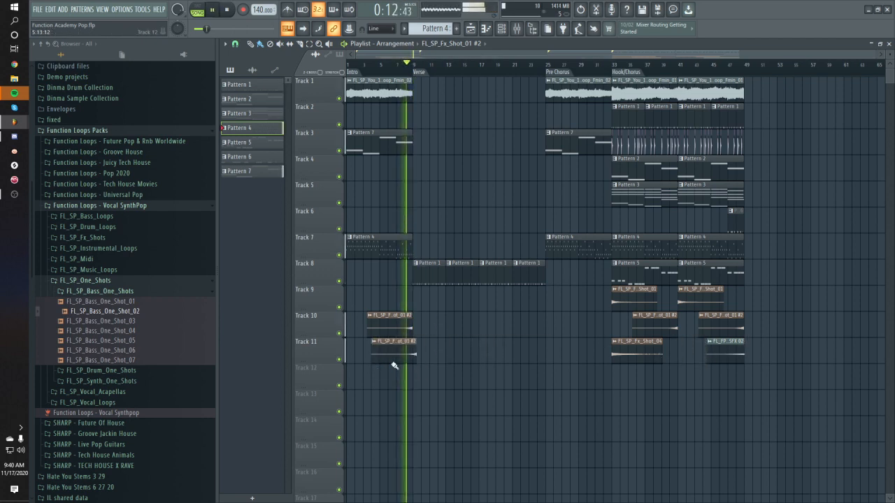
pyautogui.press('space')
pyautogui.moveTo(716, 353); pyautogui.dragTo(384, 354)
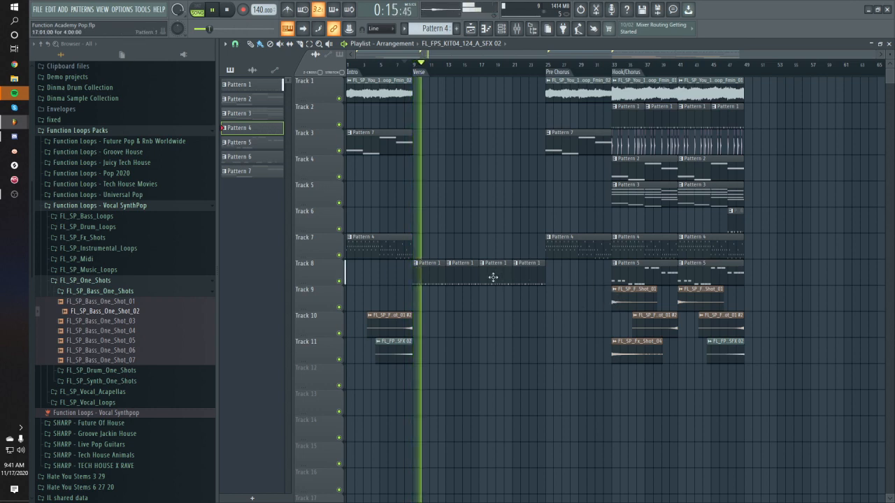
# - Merge the two Pattern 1 clips at bars 9 to 17 into one pattern clip and repeat it over bars 17 to 25
pyautogui.moveTo(415, 273); pyautogui.dragTo(471, 274)
pyautogui.press('space')
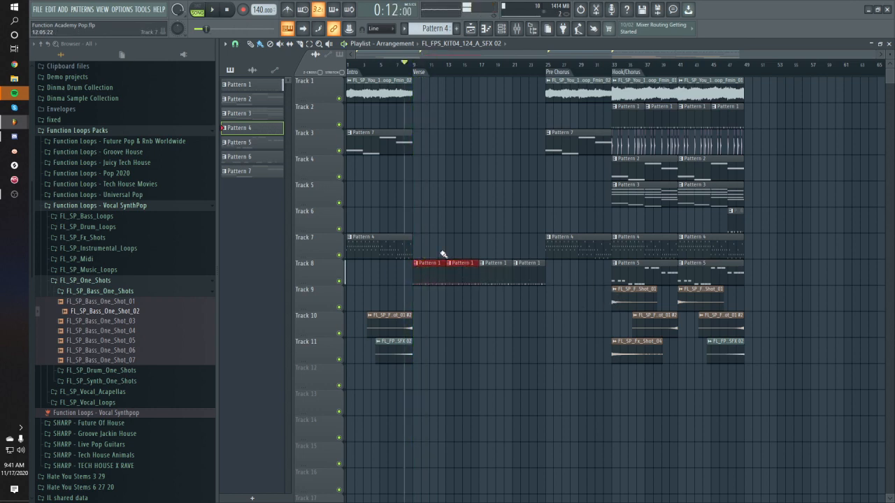
pyautogui.click(225, 44)
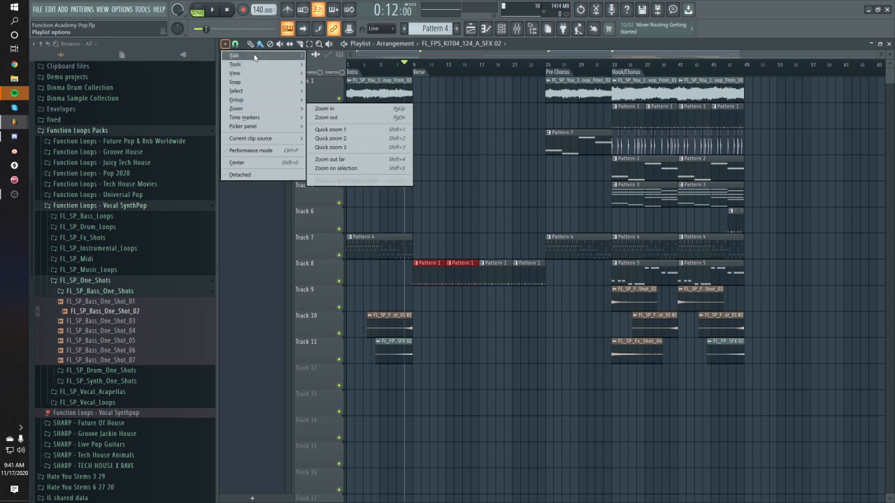
pyautogui.moveTo(254, 57)
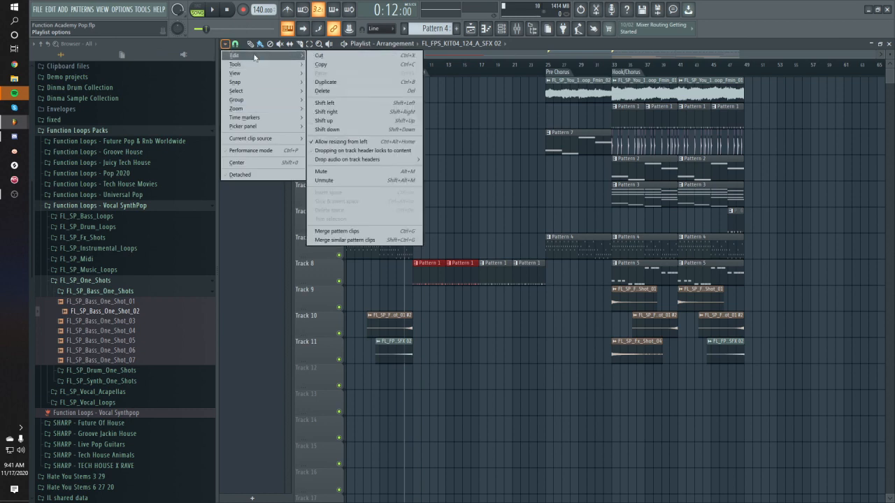
pyautogui.click(381, 232)
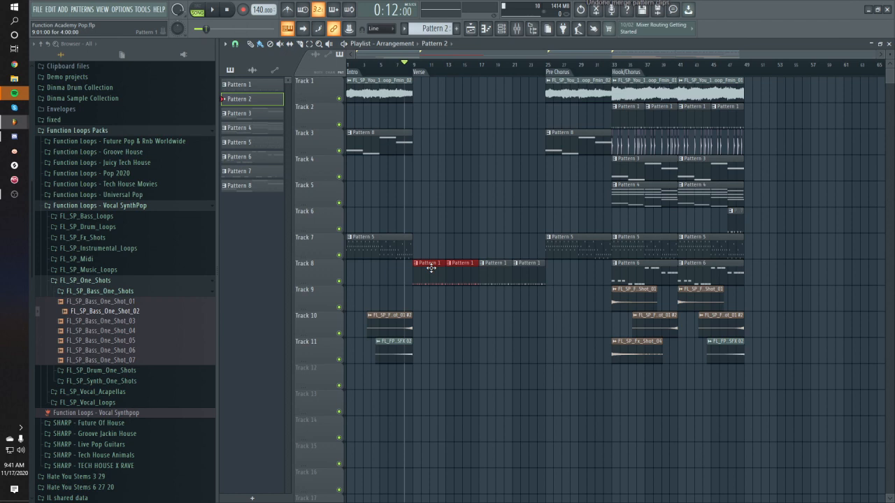
# - Split the merged verse drum pattern, Pattern 2, by channel into separate patterns
pyautogui.click(82, 9)
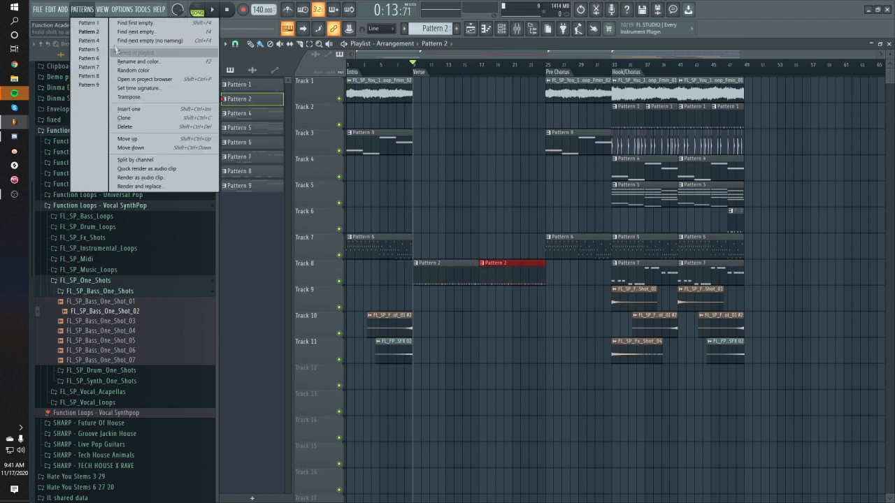
pyautogui.click(82, 10)
pyautogui.click(82, 10)
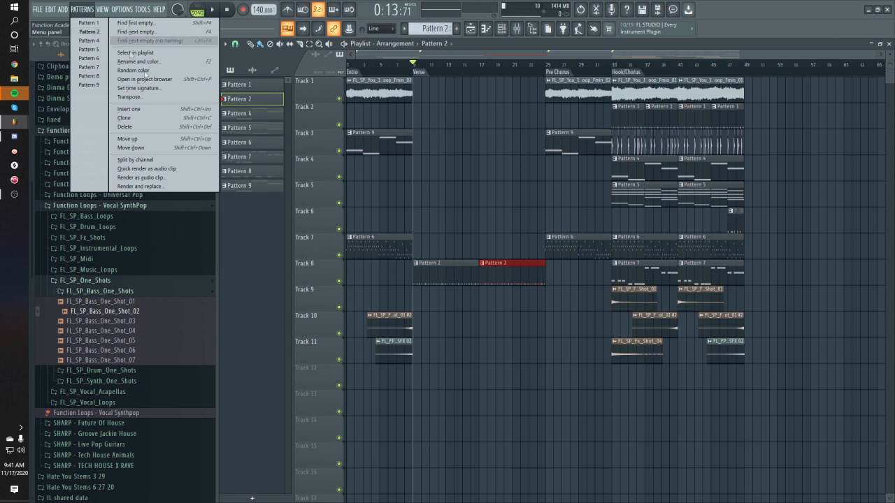
pyautogui.click(136, 159)
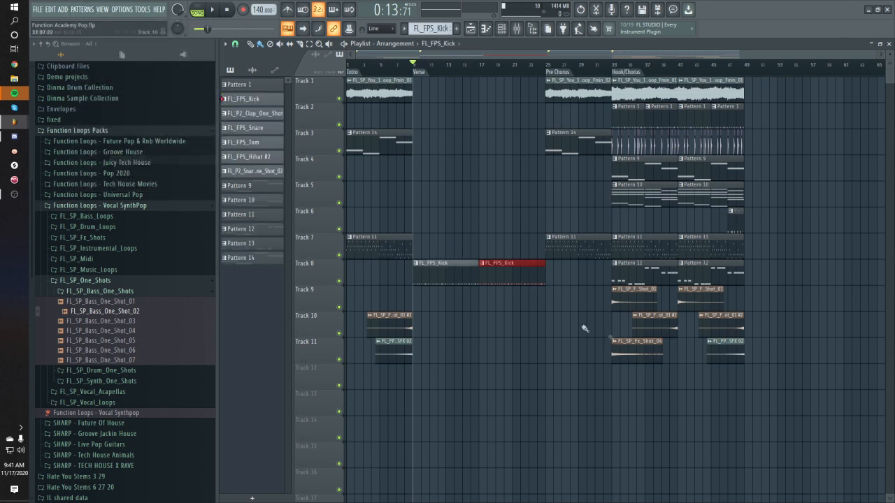
# - Stack the split kick, snare, clap, tom and hi-hat clips at bar 9 on Tracks 7 to 12 and repeat the set at bar 17
pyautogui.moveTo(455, 281); pyautogui.dragTo(440, 387)
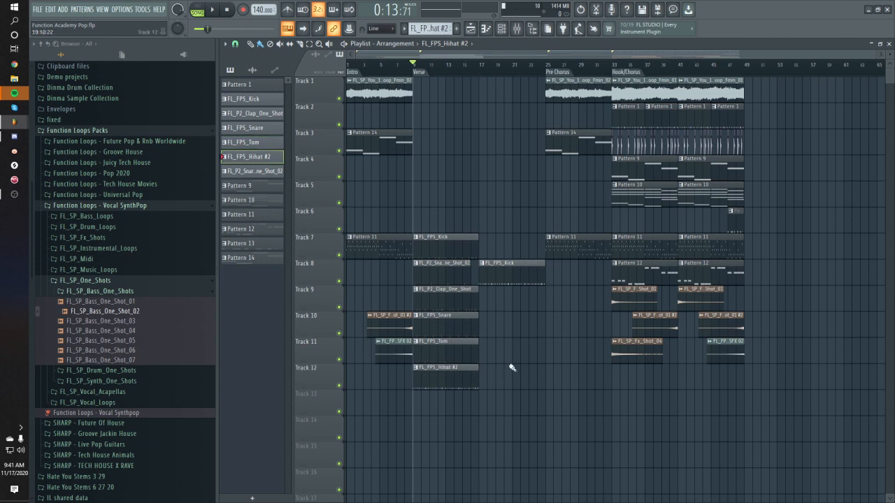
pyautogui.rightClick(519, 264)
pyautogui.moveTo(504, 208); pyautogui.dragTo(425, 389)
pyautogui.moveTo(448, 382); pyautogui.dragTo(503, 395)
pyautogui.click(492, 430)
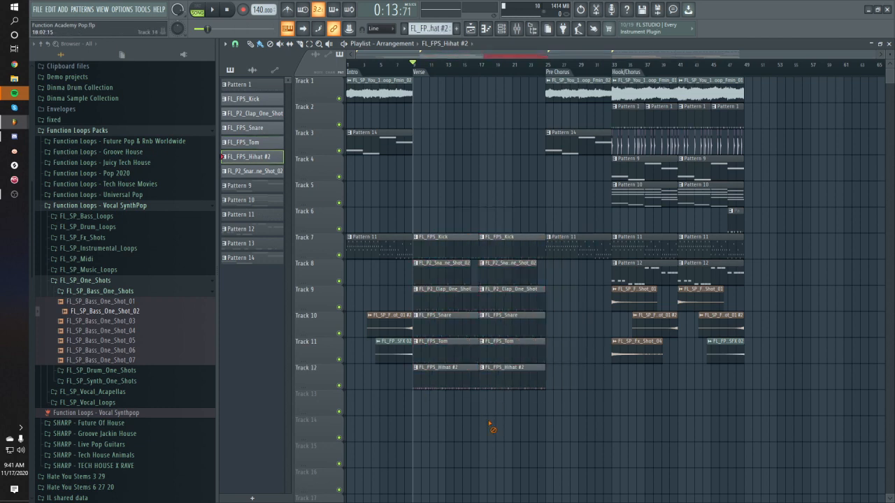
# - Remove the hi-hat and snare clips at bar 9 from Tracks 12 and 10 and play the verse
pyautogui.rightClick(439, 381)
pyautogui.press('space')
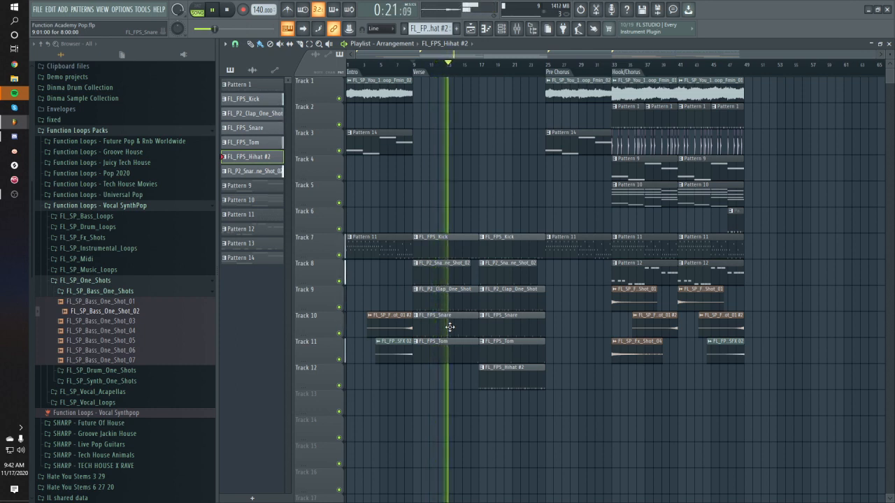
pyautogui.press('space')
pyautogui.press('space')
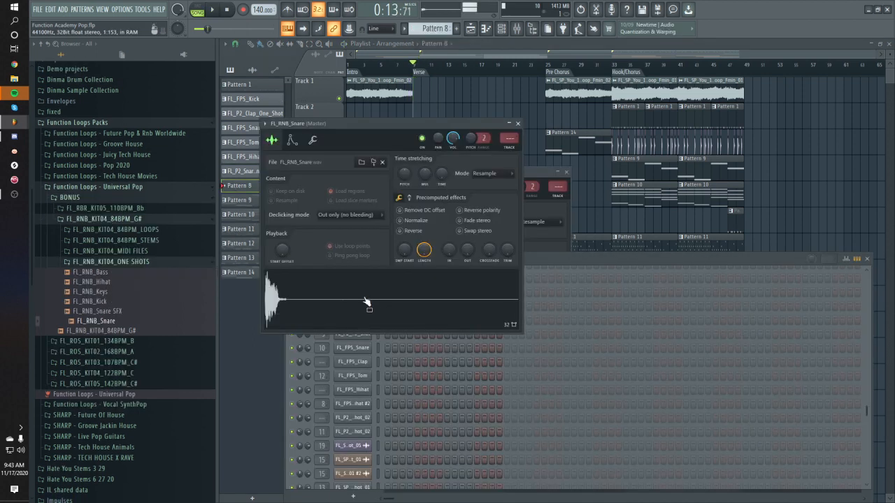
# - Program FL_RNB_Snare in Pattern 8 with a hit on step 9 of each of four bars
pyautogui.click(531, 268)
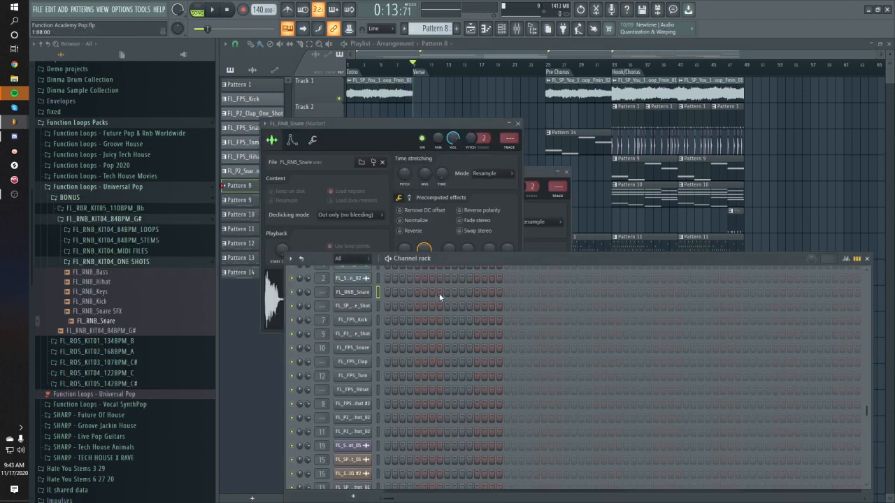
pyautogui.click(567, 292)
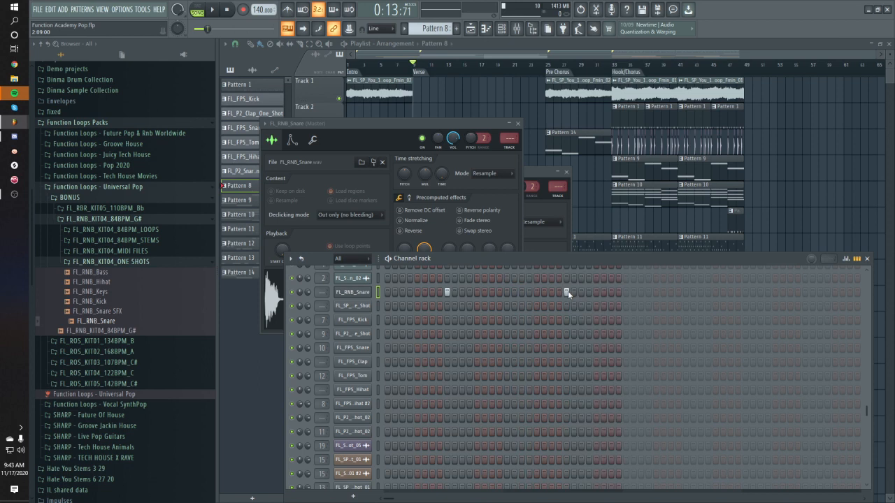
pyautogui.click(687, 292)
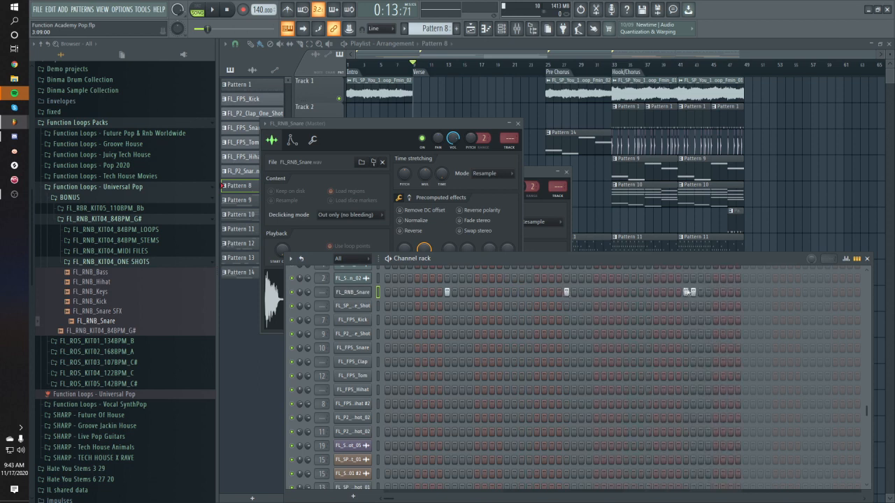
pyautogui.click(805, 293)
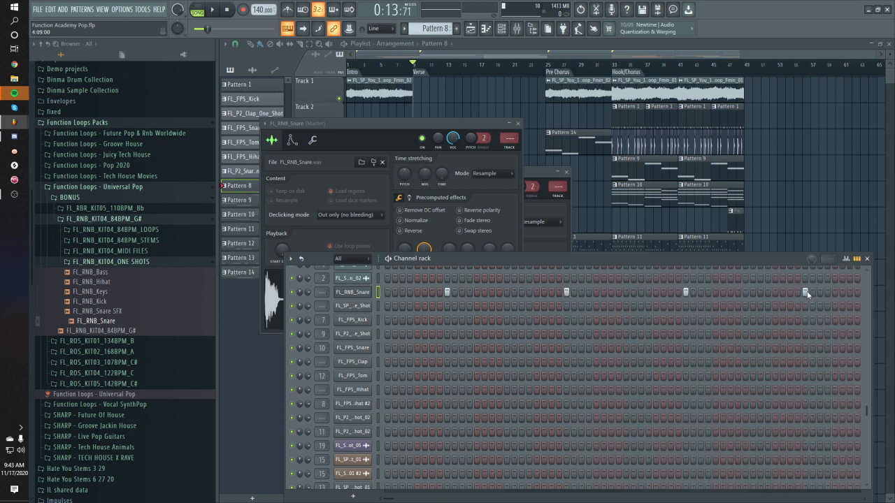
# - Place Pattern 8 at bar 9 on Track 13, repeat it up to bar 25, and play the verse
pyautogui.click(601, 193)
pyautogui.click(422, 185)
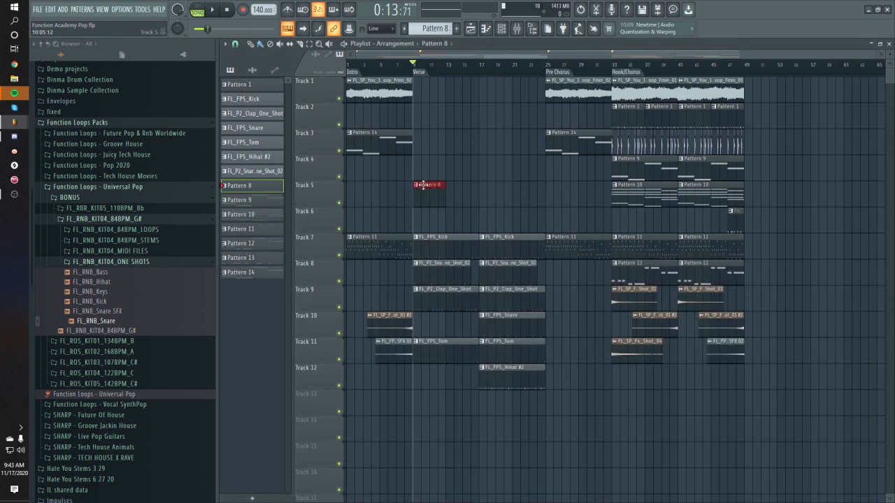
pyautogui.moveTo(423, 190)
pyautogui.mouseDown()
pyautogui.moveTo(423, 399)
pyautogui.moveTo(523, 413)
pyautogui.moveTo(579, 389)
pyautogui.mouseUp()
pyautogui.press('space')
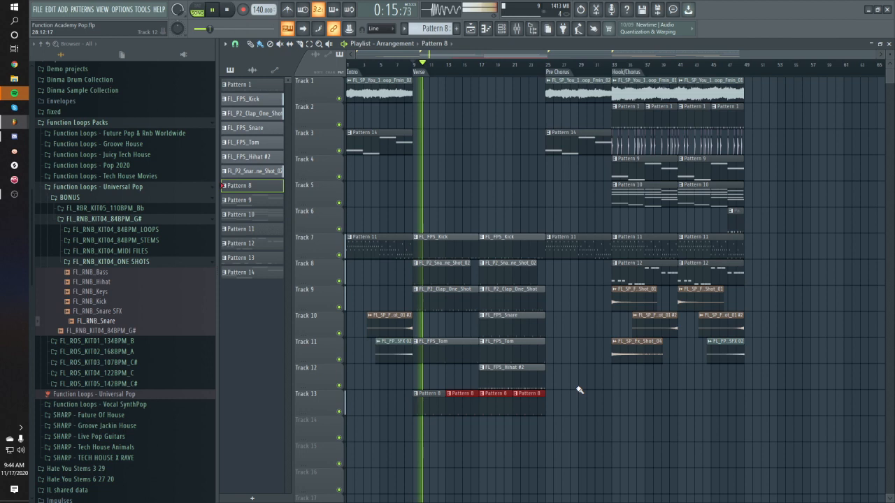
pyautogui.scroll(2, 426, 305)
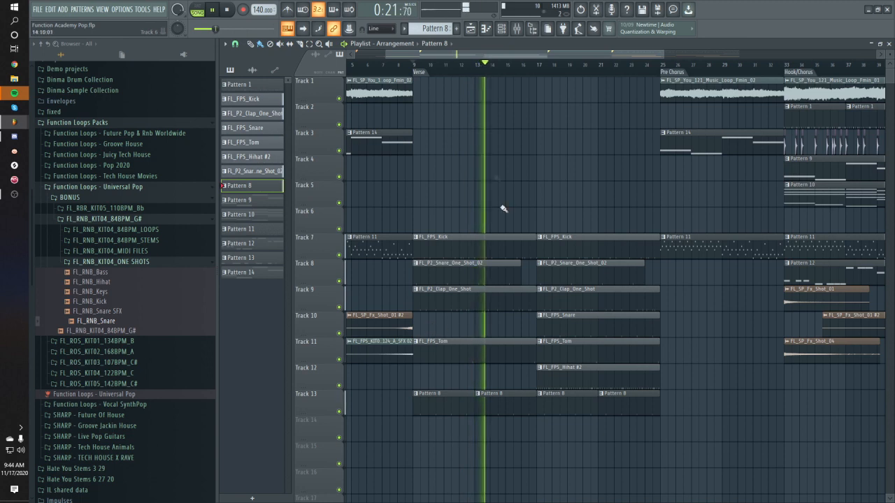
# - Route FL_RNB_Snare to a new mixer track 11 named Verse Snare, placed after Snare
pyautogui.press('F9')
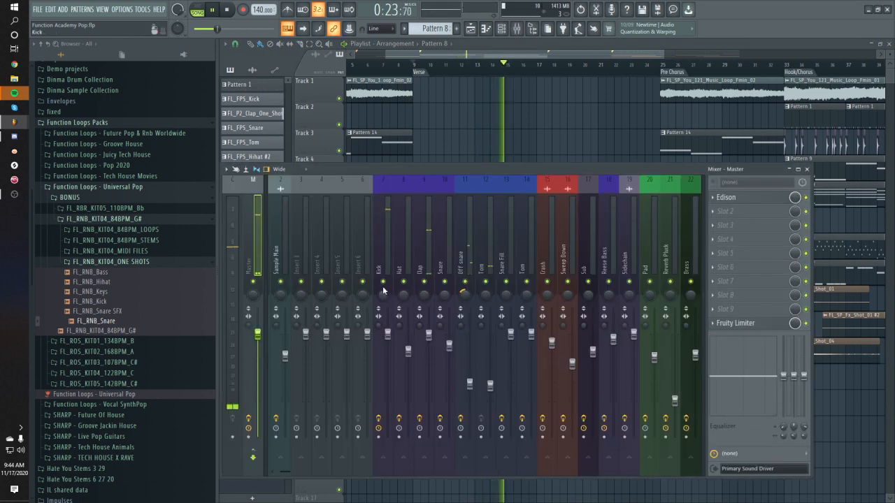
pyautogui.click(388, 259)
pyautogui.press('F9')
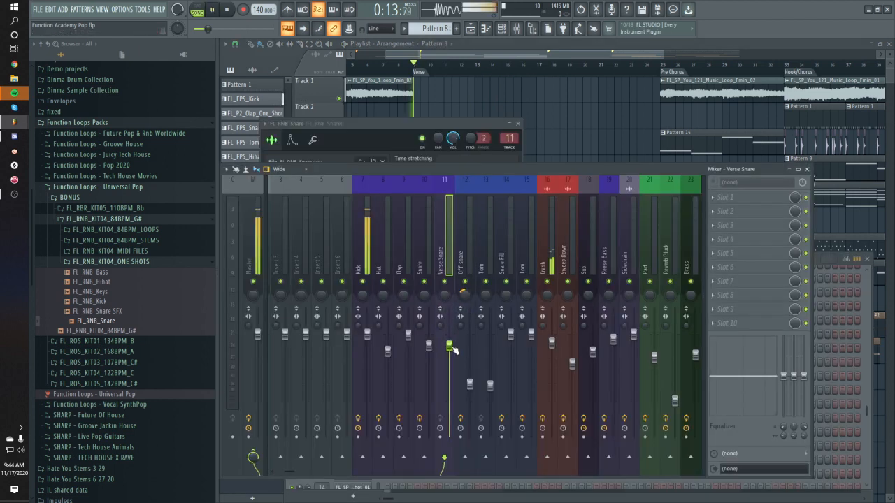
# - Load ValhallaVintageVerb into slot 1 of the Verse Snare mixer track and adjust its reverb settings
pyautogui.click(725, 198)
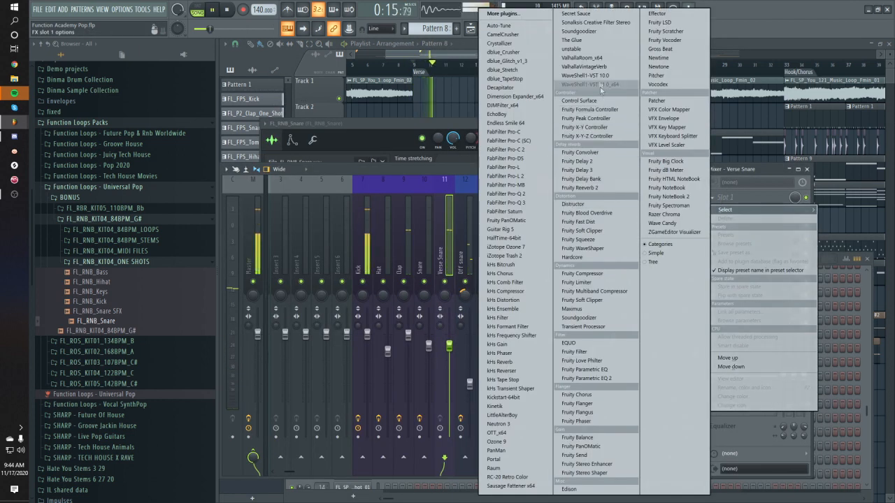
pyautogui.click(587, 67)
pyautogui.moveTo(255, 163); pyautogui.dragTo(239, 237)
pyautogui.moveTo(628, 219); pyautogui.dragTo(624, 196)
pyautogui.click(668, 120)
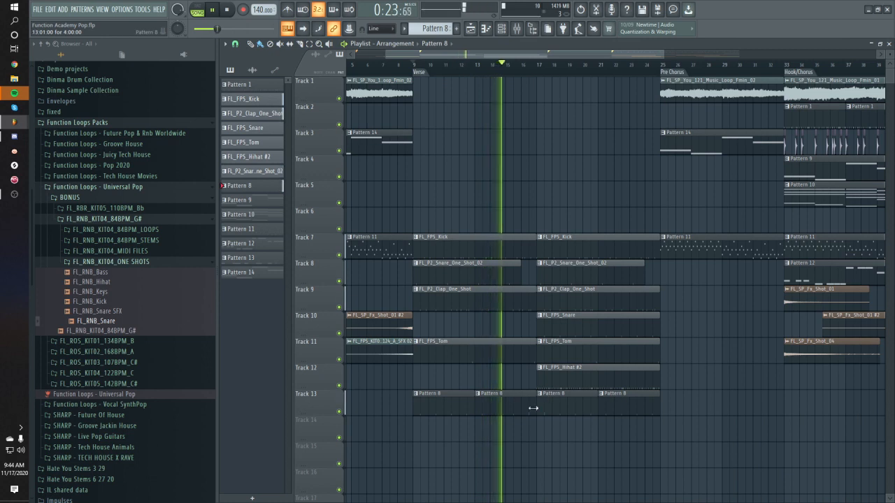
# - Fill bars 9 to 25 with FL_SP_You_121_Music_Loop_Fmin_02, Pattern 10 and Pattern 11 on Tracks 1, 5 and 7, and play the verse
pyautogui.scroll(-3, 533, 408)
pyautogui.scroll(2, 543, 396)
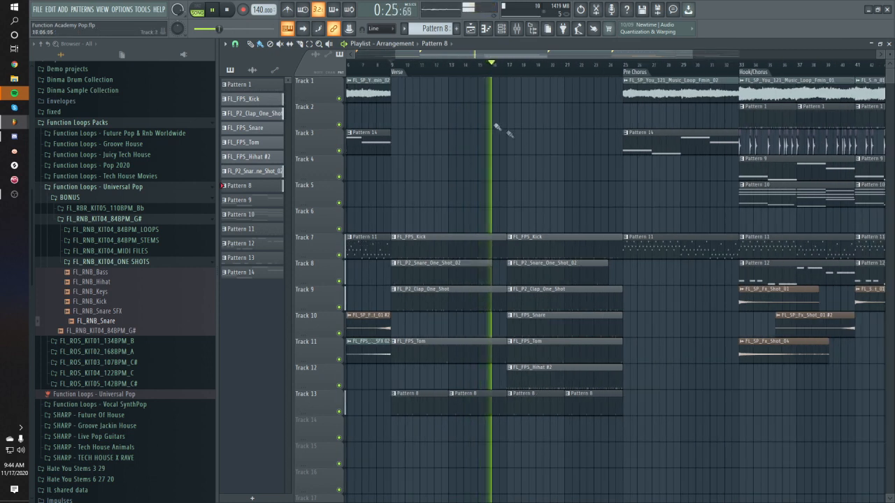
pyautogui.click(646, 91)
pyautogui.scroll(-2, 573, 193)
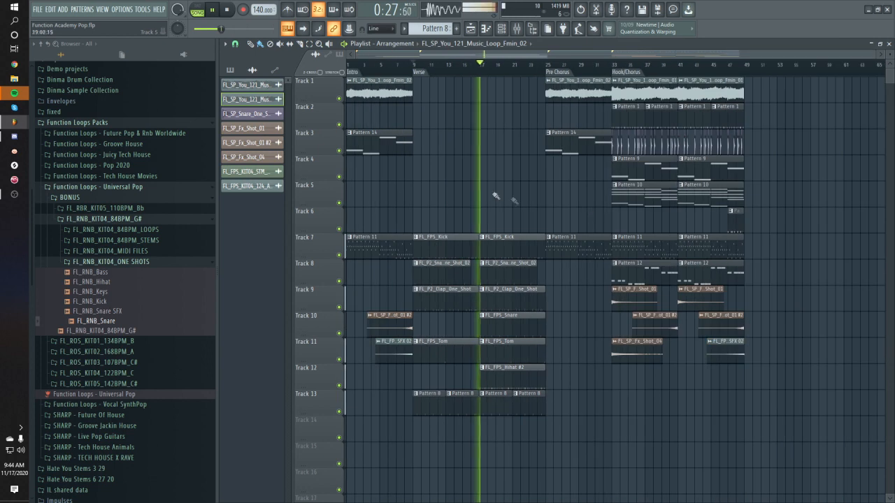
pyautogui.click(637, 89)
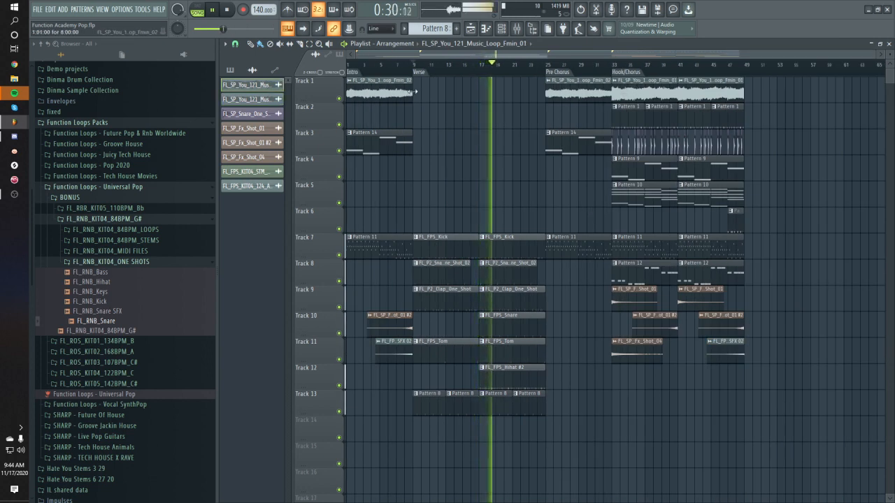
pyautogui.press('space')
pyautogui.moveTo(416, 93); pyautogui.dragTo(483, 93)
pyautogui.press('space')
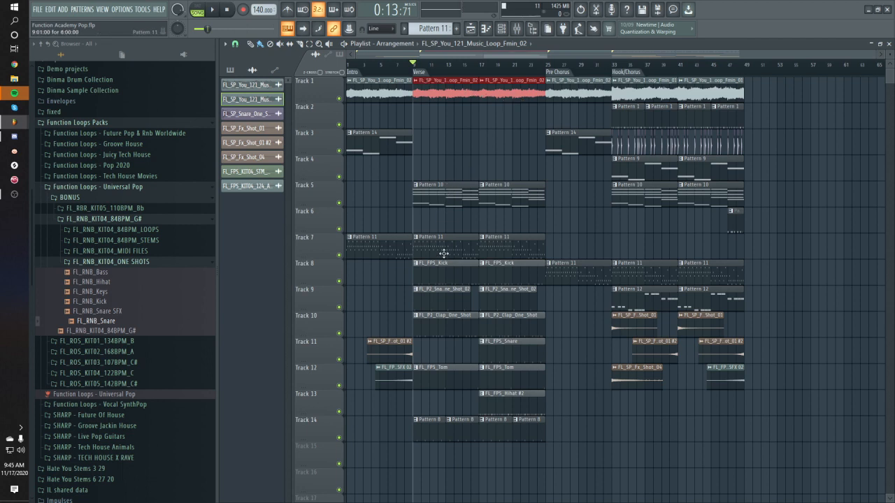
pyautogui.press('space')
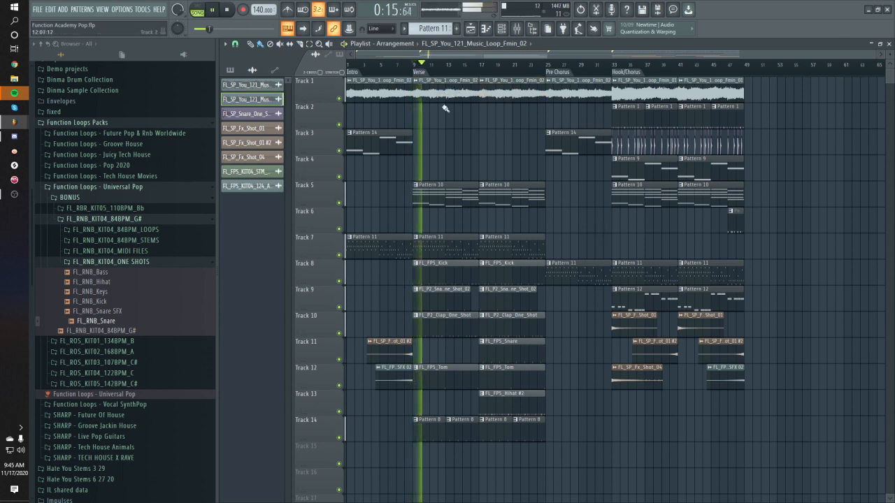
pyautogui.press('space')
# - Load Sonalksis Creative Filter Stereo into slot 6 of the music loop's Sample Main mixer track, adjust its cutoff and play the verse
pyautogui.doubleClick(420, 86)
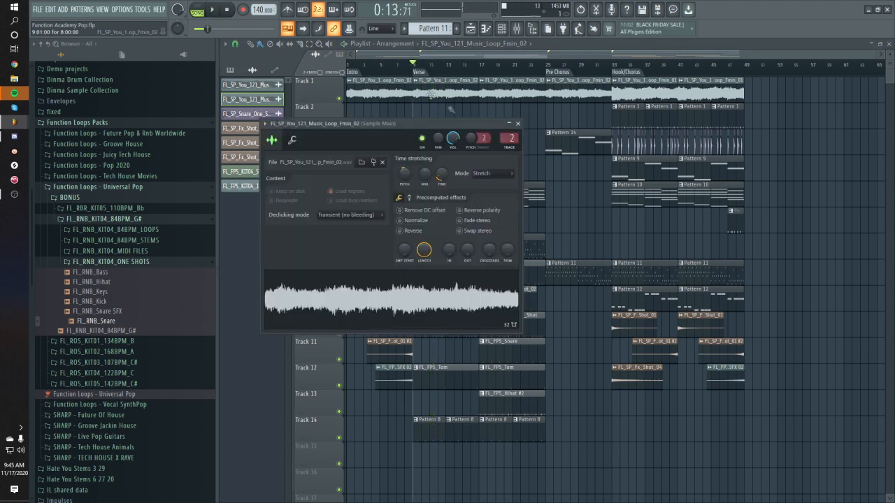
pyautogui.doubleClick(508, 138)
pyautogui.click(733, 268)
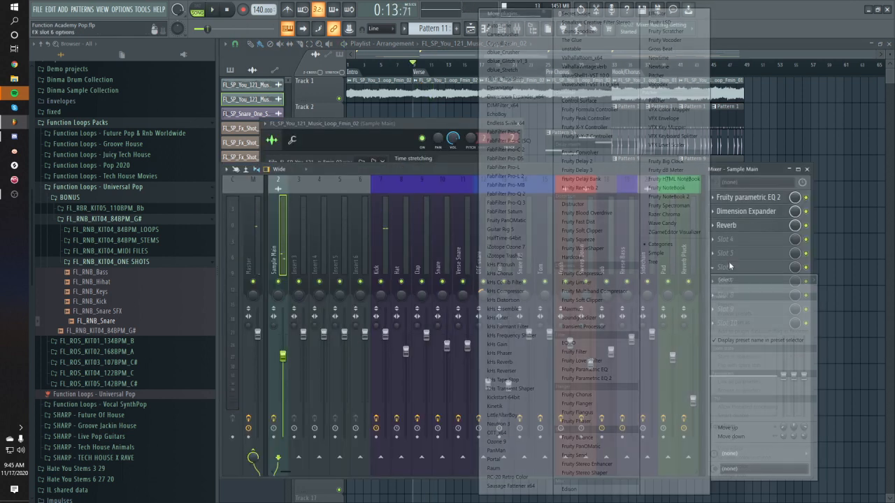
pyautogui.click(583, 24)
pyautogui.moveTo(331, 222); pyautogui.dragTo(343, 207)
pyautogui.press('space')
pyautogui.press('space')
pyautogui.rightClick(795, 268)
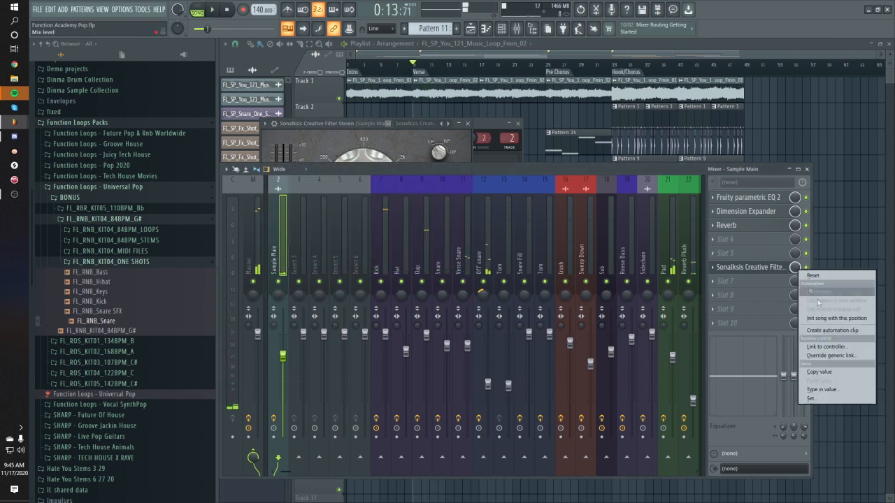
pyautogui.click(399, 131)
pyautogui.moveTo(351, 158); pyautogui.dragTo(350, 161)
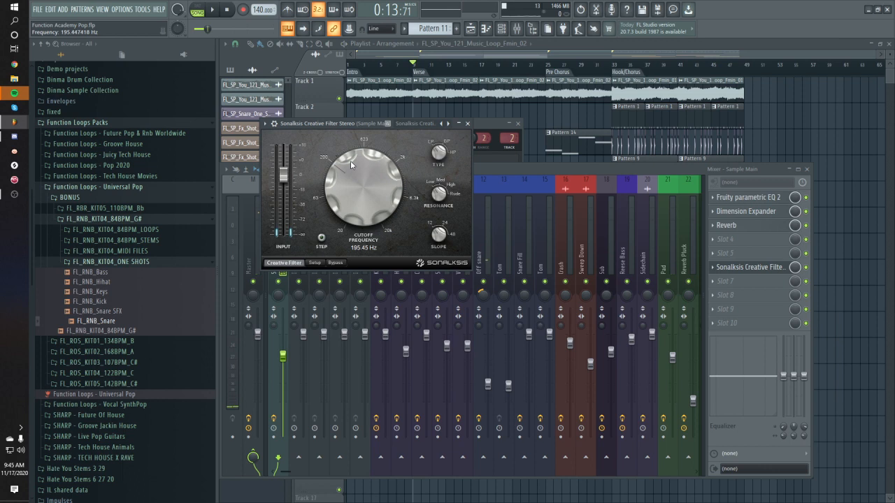
pyautogui.click(468, 124)
pyautogui.click(143, 9)
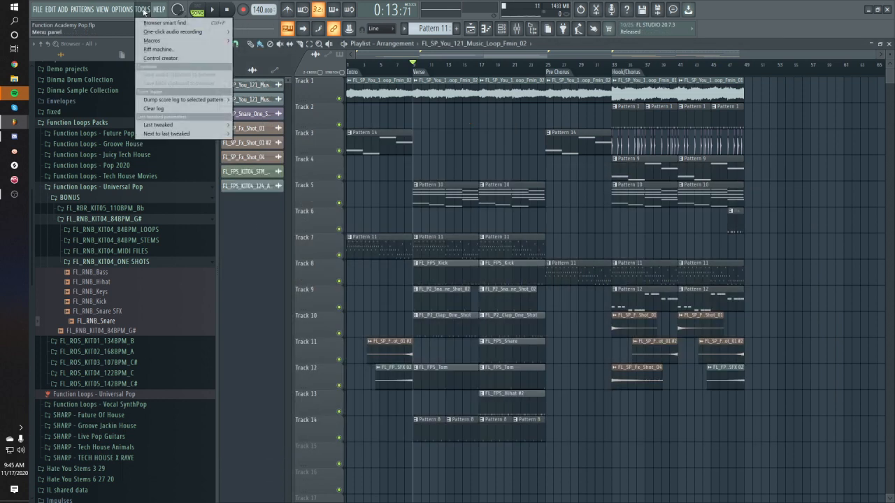
pyautogui.click(145, 10)
# - Set the Sonalksis filter's cutoff frequency to about 217 Hz and create an automation clip for it
pyautogui.press('F9')
pyautogui.click(735, 271)
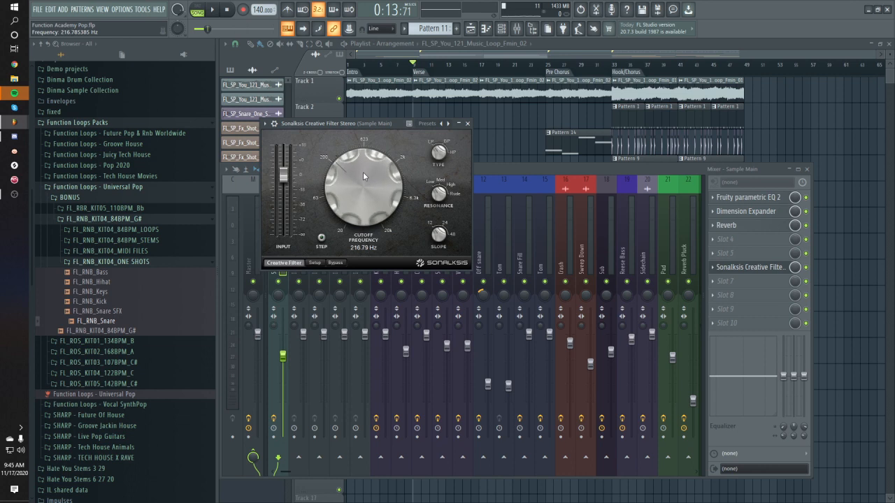
pyautogui.click(143, 10)
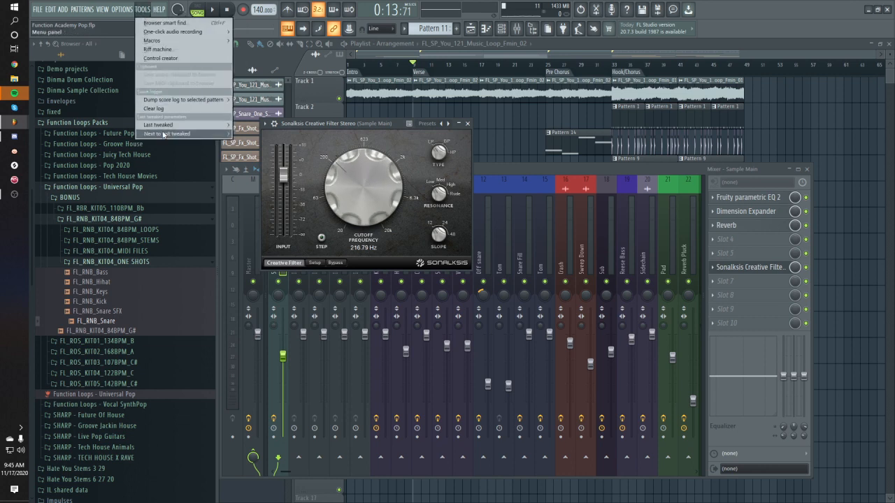
pyautogui.moveTo(160, 124)
pyautogui.click(283, 177)
pyautogui.click(806, 169)
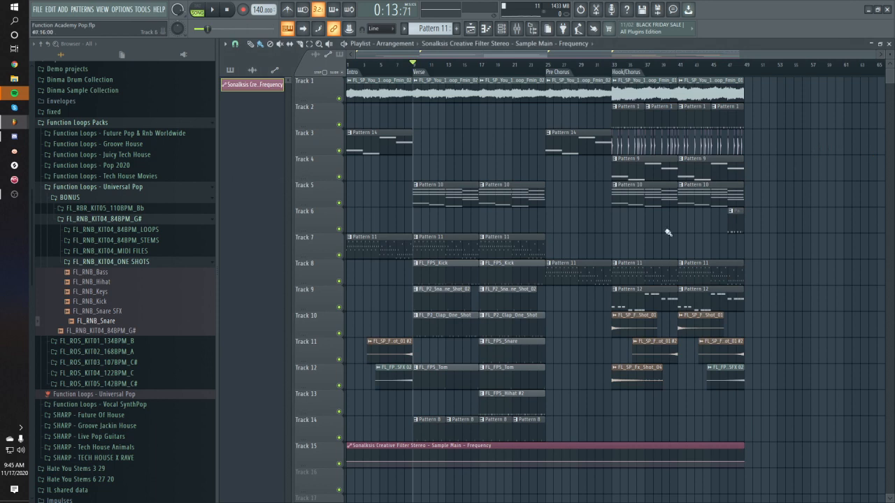
# - Insert an empty playlist track below Track 1 and move the filter frequency automation clip onto it
pyautogui.rightClick(321, 105)
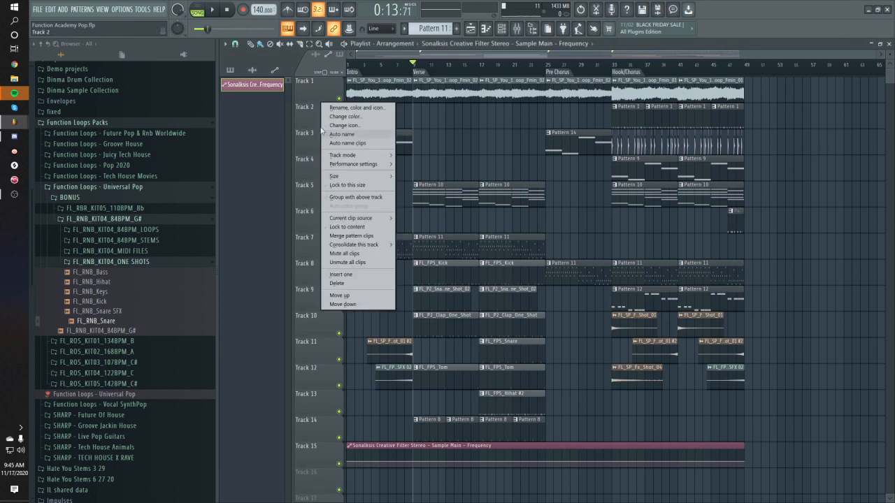
pyautogui.click(341, 274)
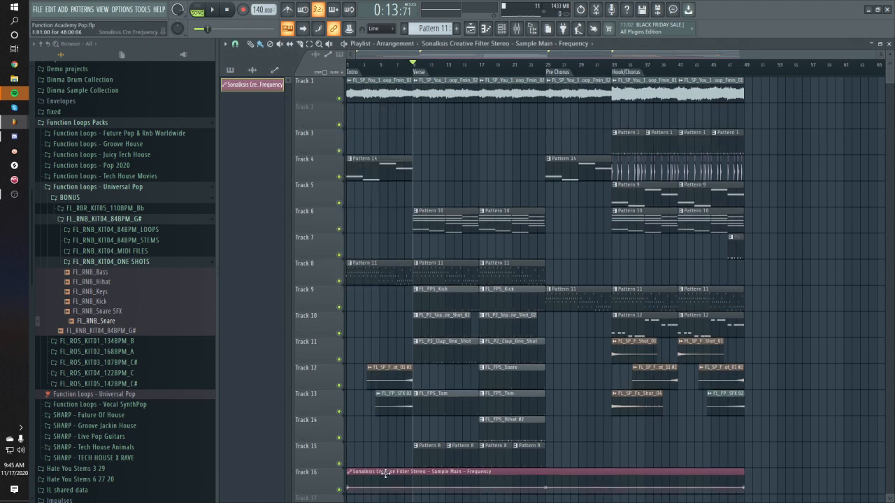
pyautogui.moveTo(385, 474); pyautogui.dragTo(371, 112)
# - Copy the automation's 34% starting value and paste it to points at bars 9 and 23
pyautogui.scroll(1, 369, 127)
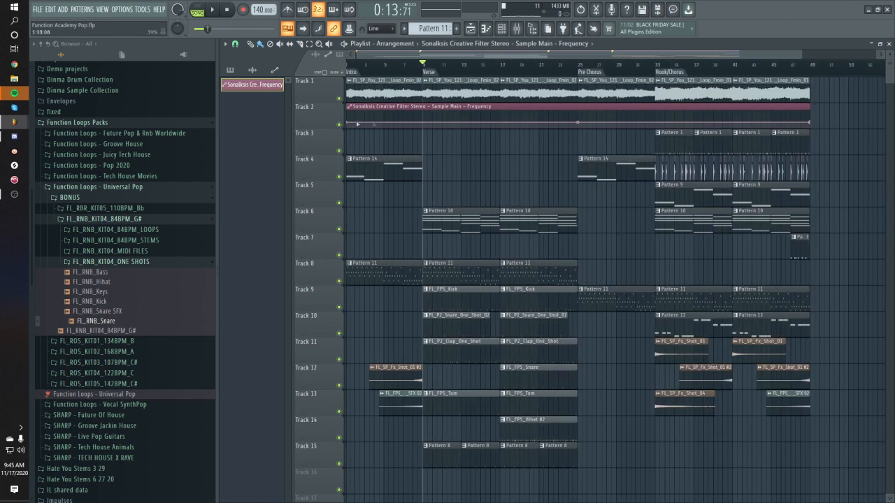
pyautogui.rightClick(349, 123)
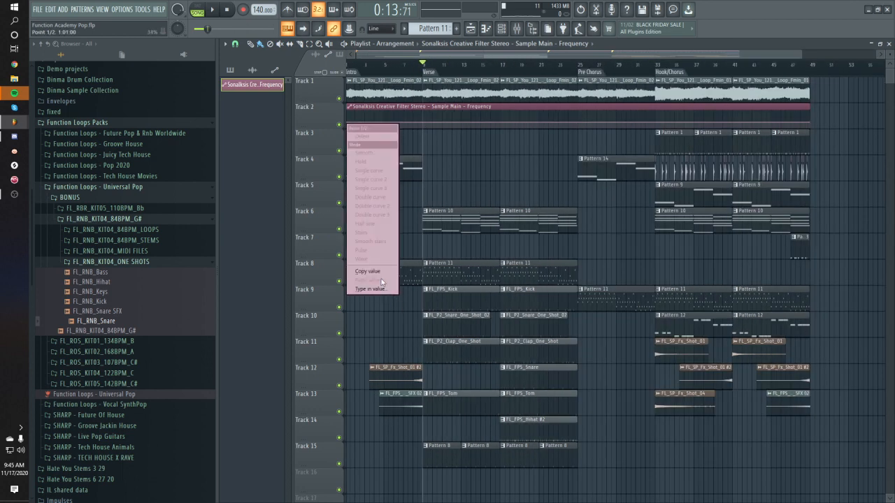
pyautogui.click(380, 272)
pyautogui.rightClick(424, 123)
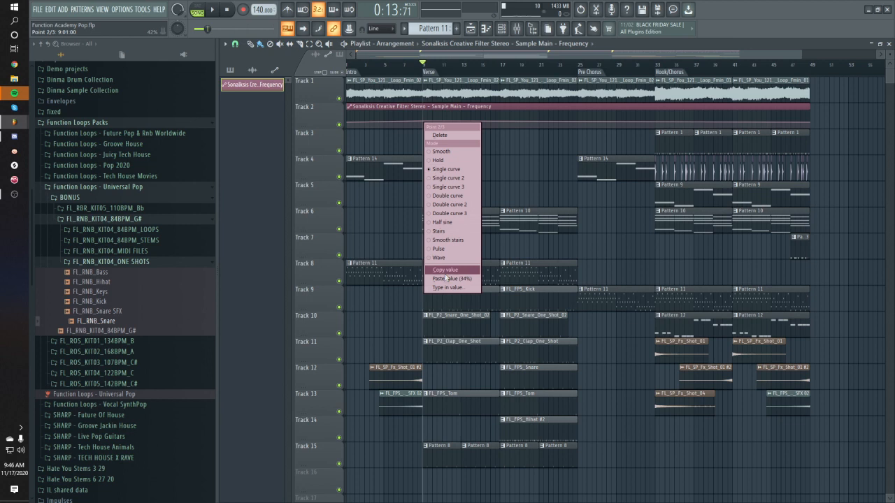
pyautogui.click(446, 278)
pyautogui.rightClick(561, 123)
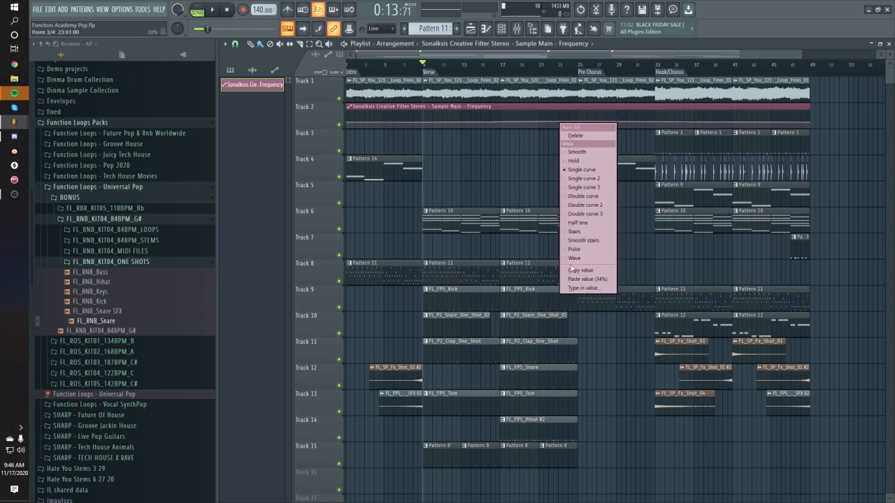
pyautogui.click(579, 279)
# - Raise the filter automation at the intro and from bar 25, curve its drop into the verse at bar 9, and play the transition
pyautogui.moveTo(579, 122); pyautogui.dragTo(579, 106)
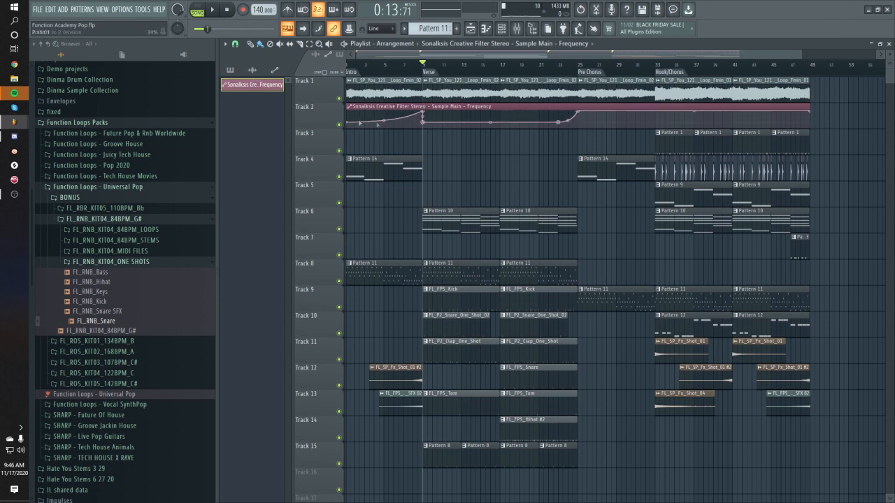
pyautogui.moveTo(350, 122); pyautogui.dragTo(350, 103)
pyautogui.press('space')
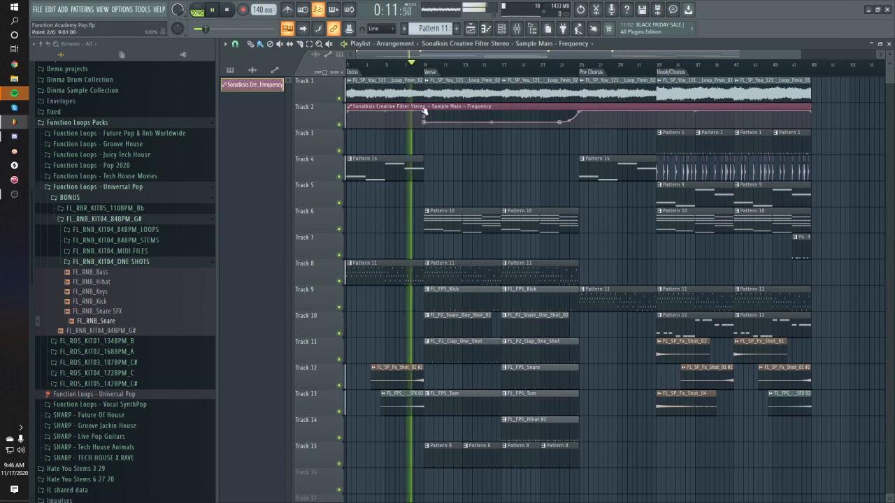
pyautogui.moveTo(421, 122); pyautogui.dragTo(424, 123)
pyautogui.press('space')
pyautogui.press('space')
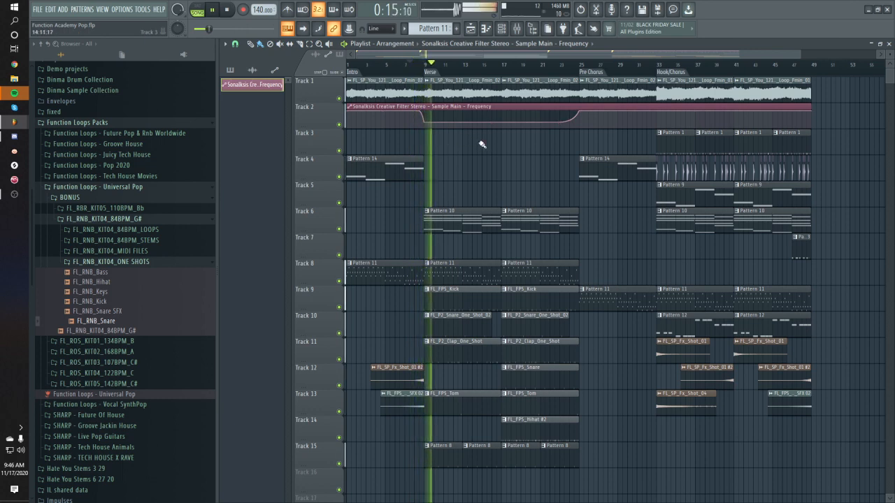
# - Delete the Pattern 10 clip on Track 6 from the verse's first half and return playback to bar 9
pyautogui.scroll(-1, 503, 180)
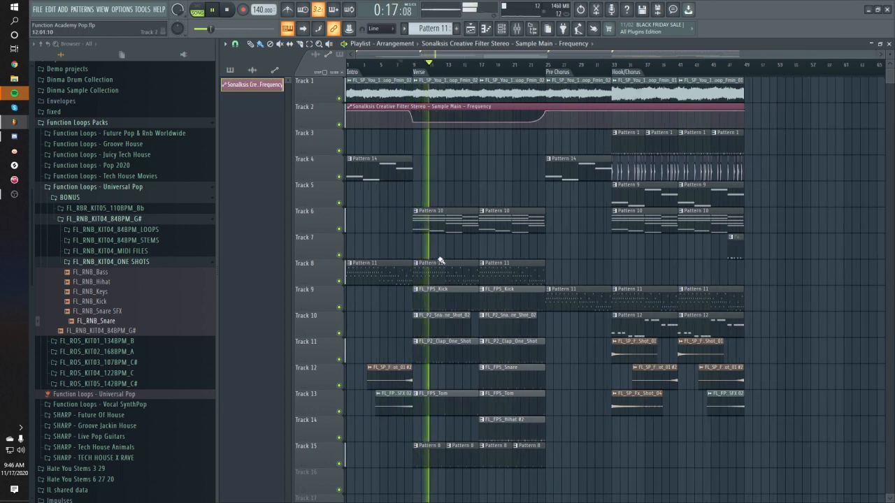
pyautogui.rightClick(442, 223)
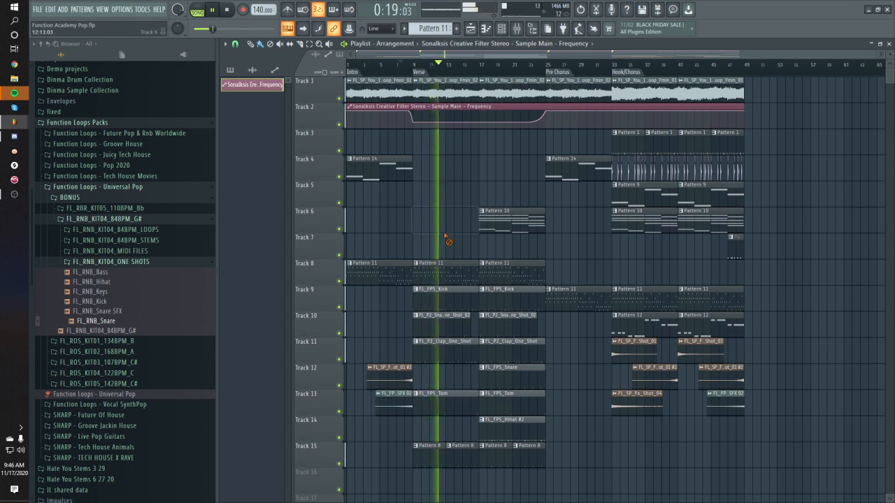
pyautogui.click(414, 64)
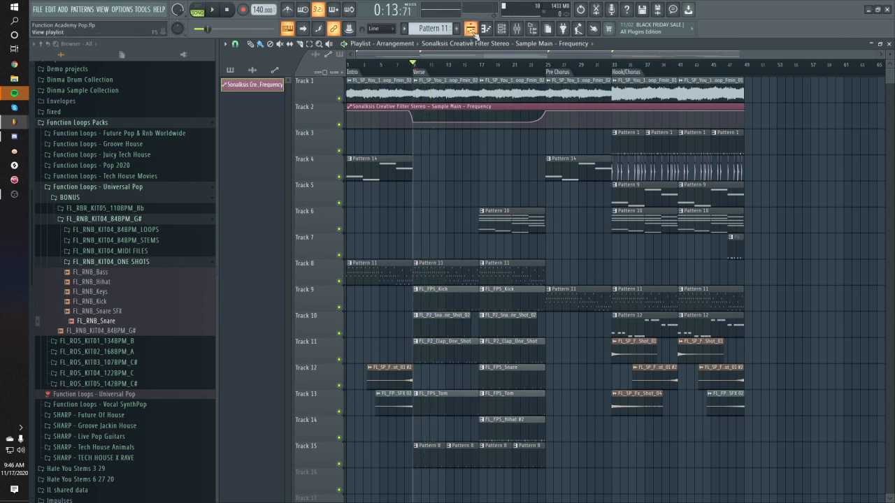
pyautogui.press('space')
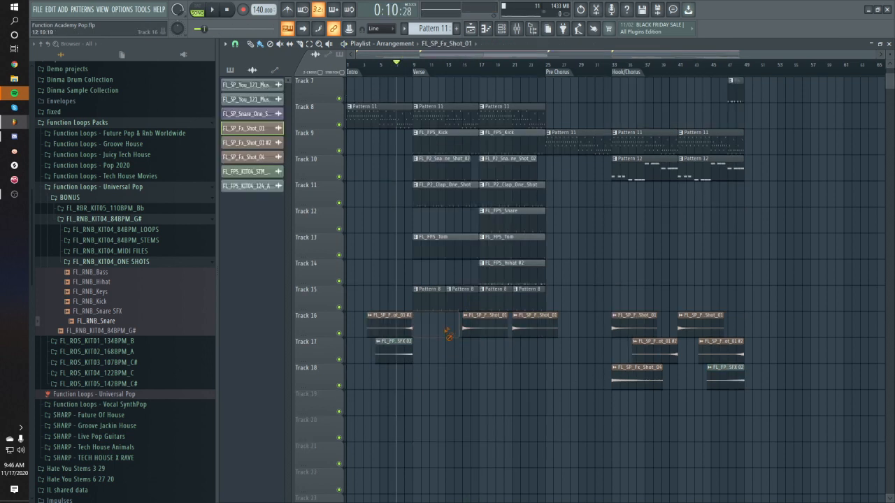
# - Copy the hook's FX clips on Tracks 16–18 into the verse from bar 9, and add FL_SP_Fx_Shot_01 #2 on Track 17 leading up to bar 33
pyautogui.rightClick(485, 328)
pyautogui.rightClick(535, 329)
pyautogui.moveTo(807, 344); pyautogui.dragTo(599, 411)
pyautogui.moveTo(754, 320); pyautogui.dragTo(561, 422)
pyautogui.moveTo(631, 335); pyautogui.dragTo(441, 326)
pyautogui.keyDown('ctrl'); pyautogui.click(553, 376); pyautogui.keyUp('ctrl')
pyautogui.press('space')
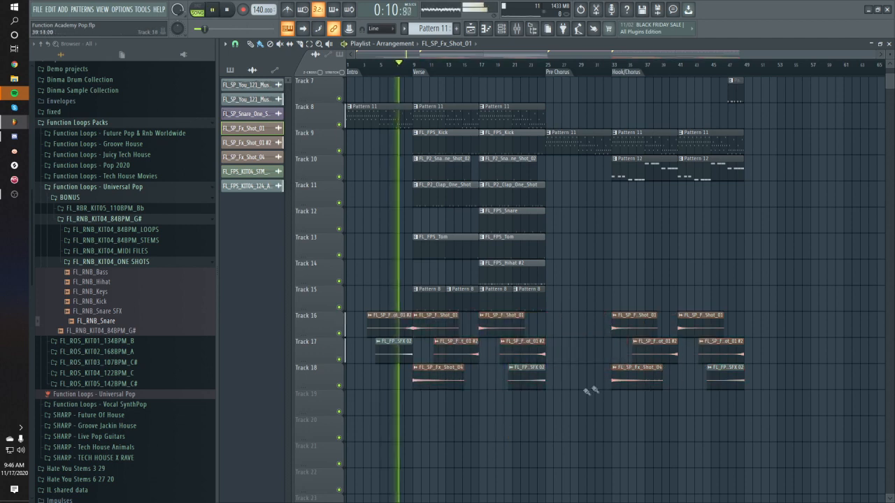
pyautogui.moveTo(534, 359); pyautogui.dragTo(594, 359)
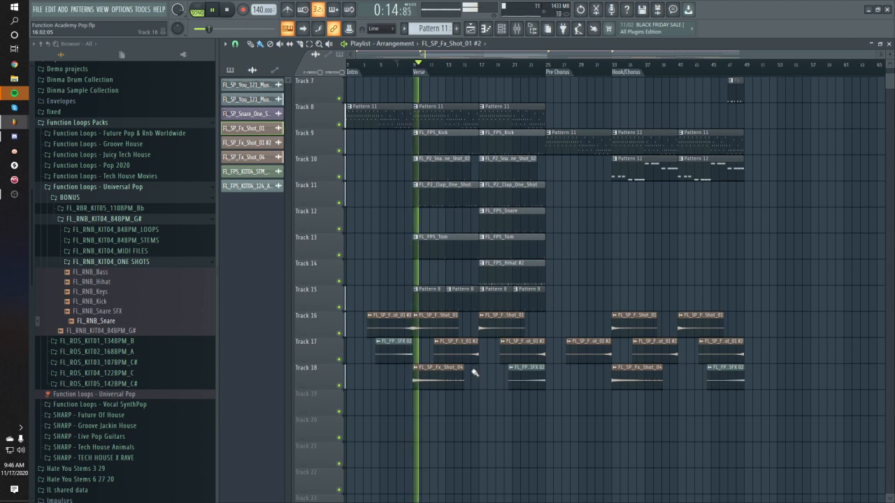
# - Place a Pattern 14 clip on Track 4 at bar 17 while the verse plays
pyautogui.scroll(5, 473, 372)
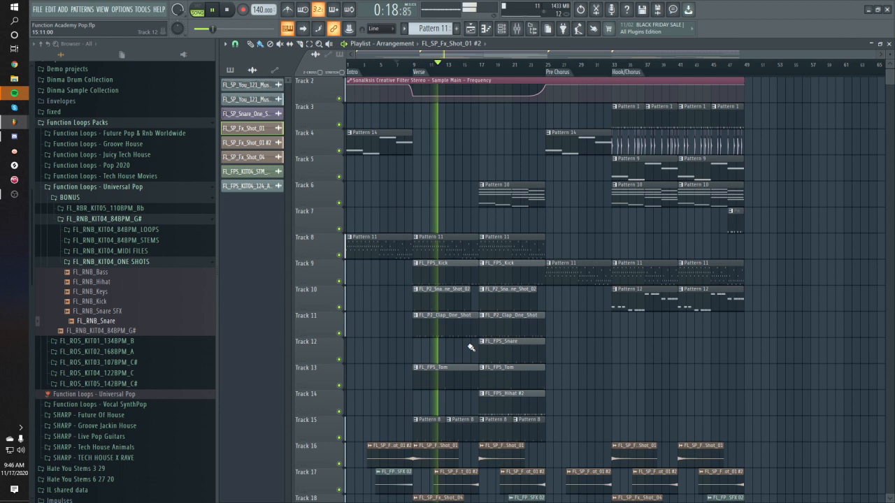
pyautogui.scroll(1, 470, 347)
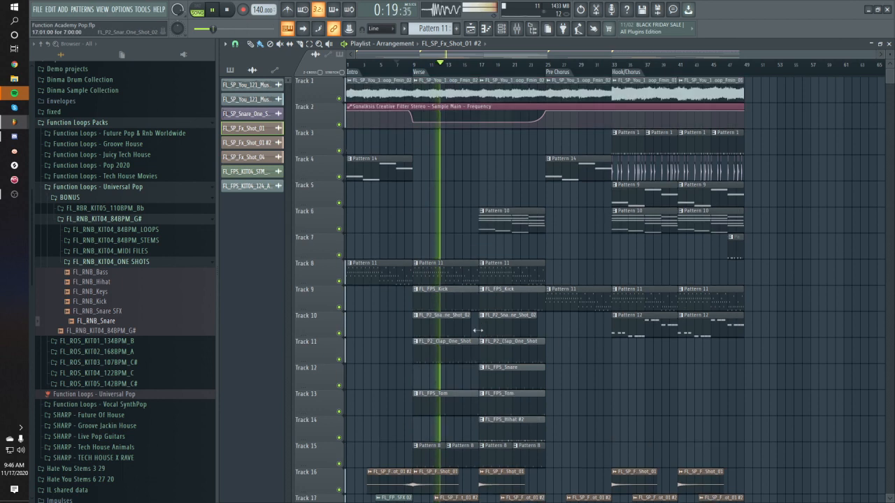
pyautogui.click(481, 179)
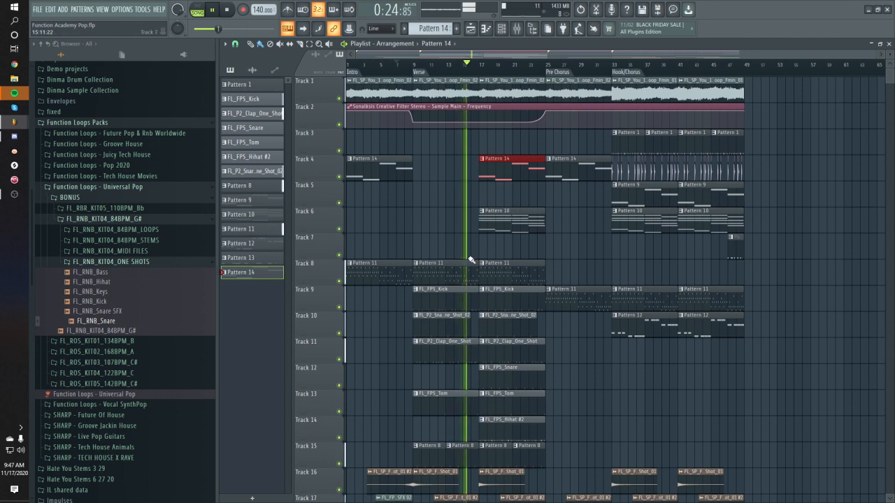
pyautogui.scroll(-5, 480, 405)
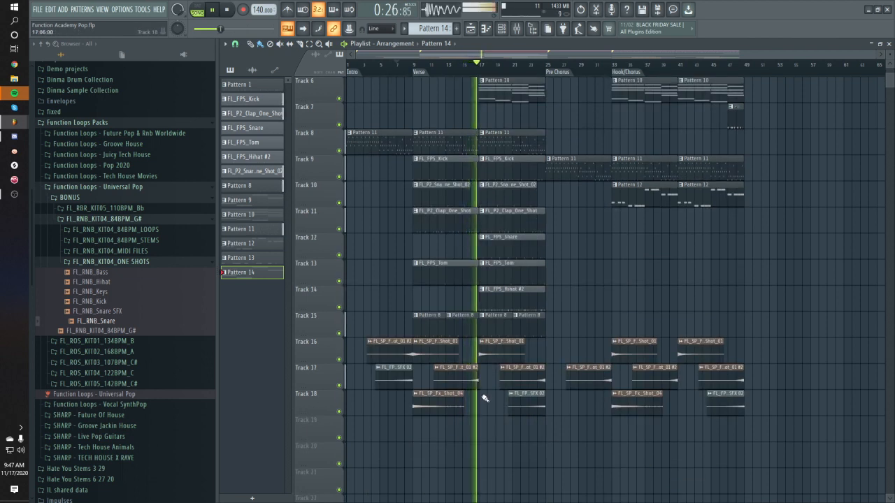
pyautogui.scroll(5, 482, 391)
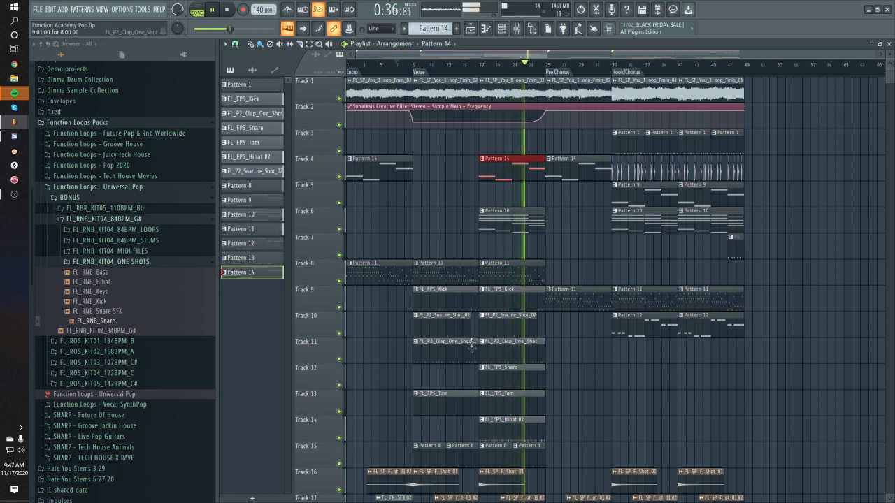
# - Place an FL_SP_Fx_Shot_04 clip on Track 18 at the start of the pre-chorus, bar 25
pyautogui.scroll(-3, 471, 345)
pyautogui.click(622, 404)
pyautogui.click(563, 407)
pyautogui.rightClick(579, 406)
pyautogui.click(615, 458)
pyautogui.click(557, 462)
pyautogui.moveTo(568, 462); pyautogui.dragTo(559, 462)
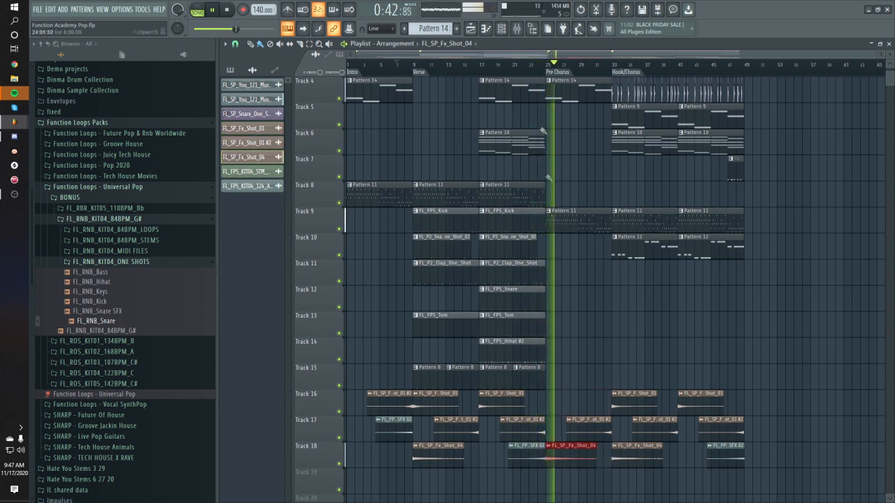
# - Play through the pre-chorus into the hook, checking the clips and FX across all tracks
pyautogui.scroll(3, 545, 174)
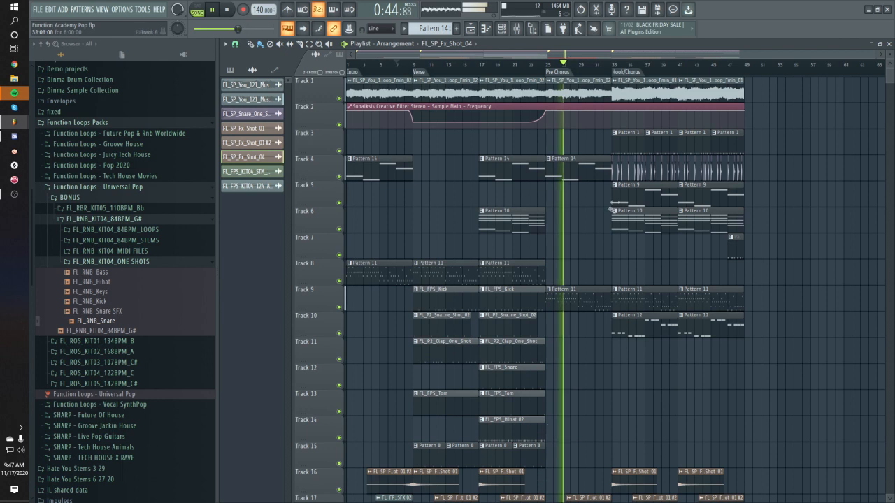
pyautogui.scroll(-3, 609, 273)
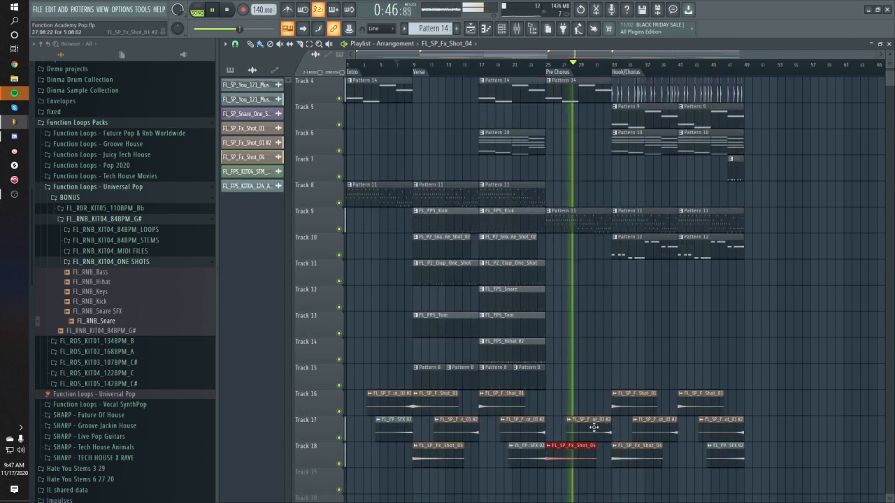
pyautogui.scroll(2, 599, 359)
pyautogui.scroll(3, 600, 326)
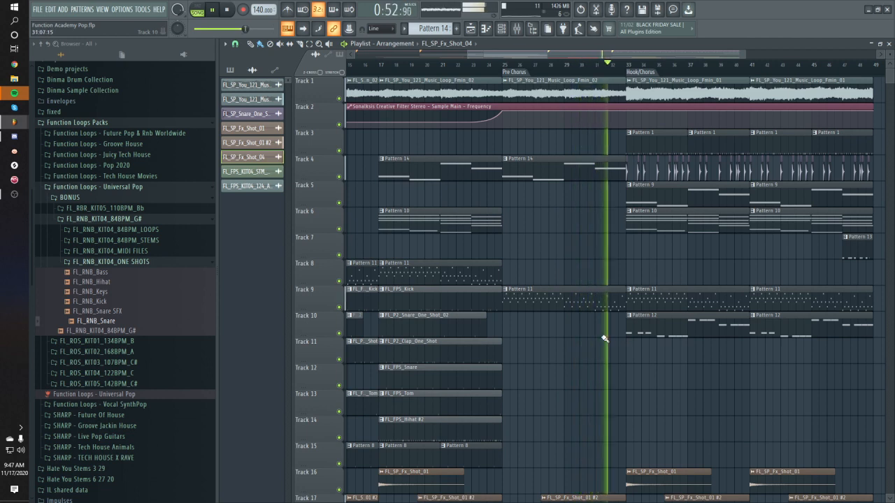
pyautogui.scroll(-5, 607, 329)
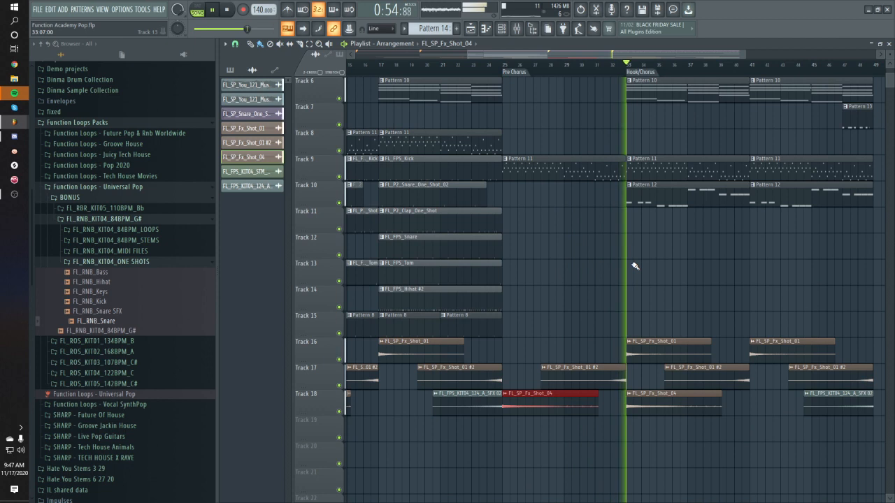
pyautogui.scroll(5, 632, 265)
pyautogui.press('space')
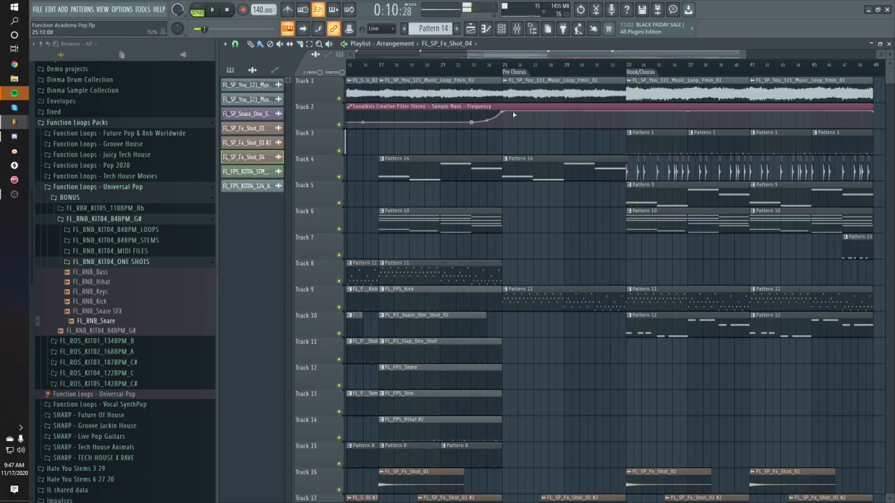
# - Add a Pattern 13 clip on Track 7 at bar 23 and play the transition into the pre-chorus
pyautogui.scroll(-5, 513, 114)
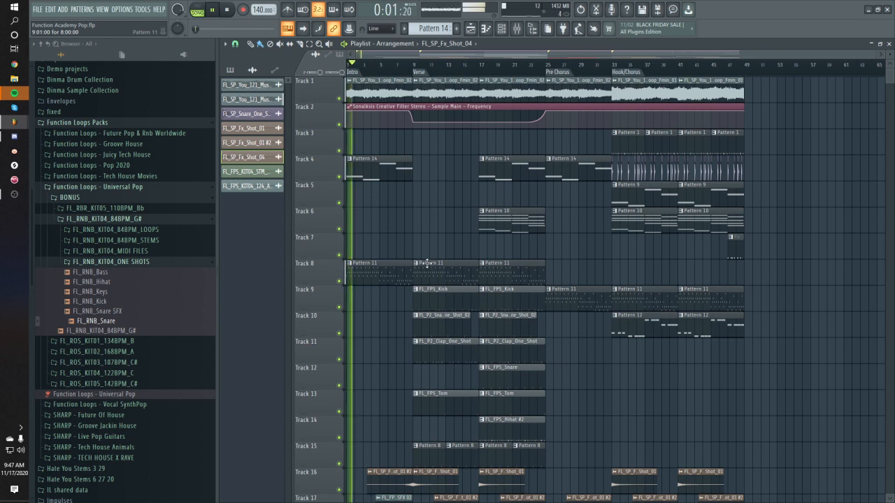
pyautogui.press('space')
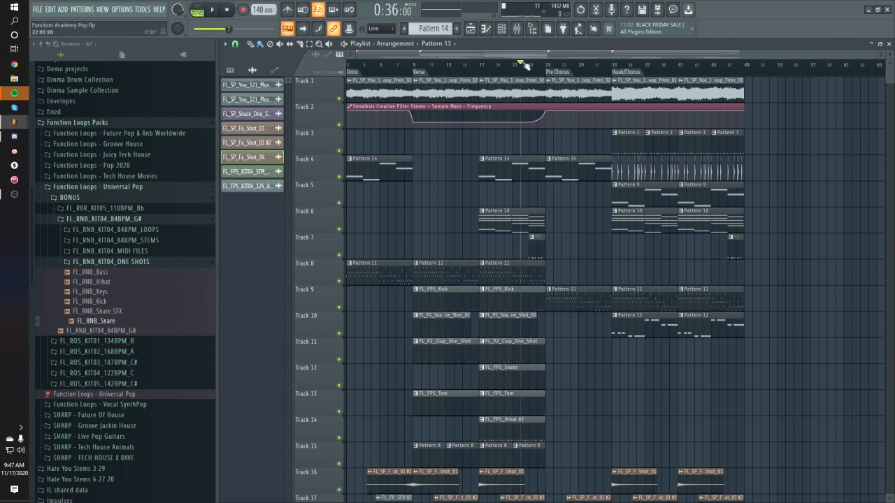
pyautogui.press('space')
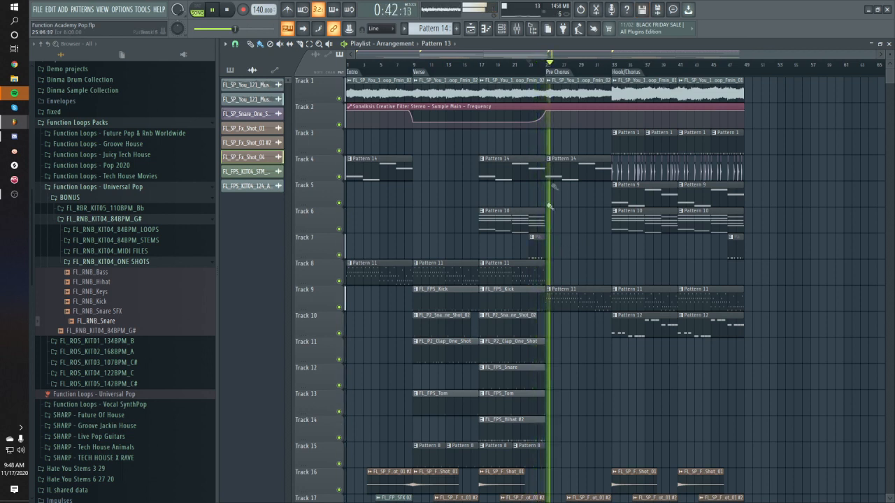
pyautogui.scroll(2, 595, 238)
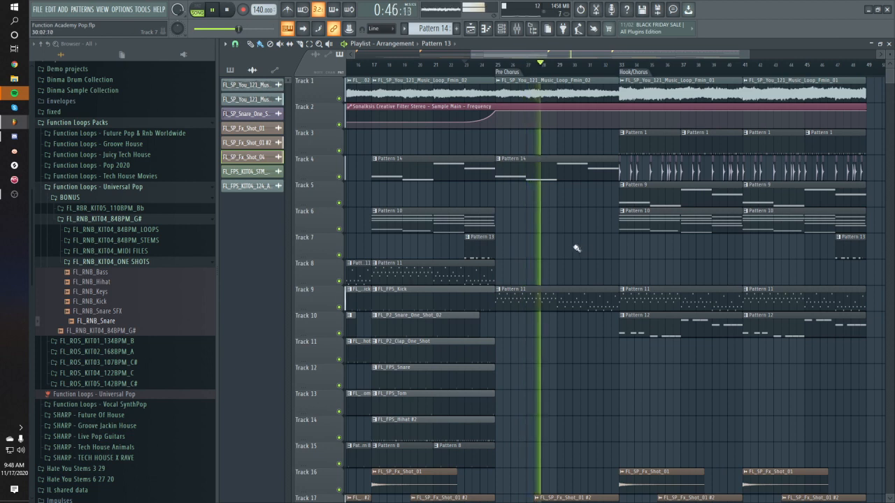
# - Play the pre-chorus into the hook from about bar 31, review the full arrangement and return to the song start
pyautogui.press('space')
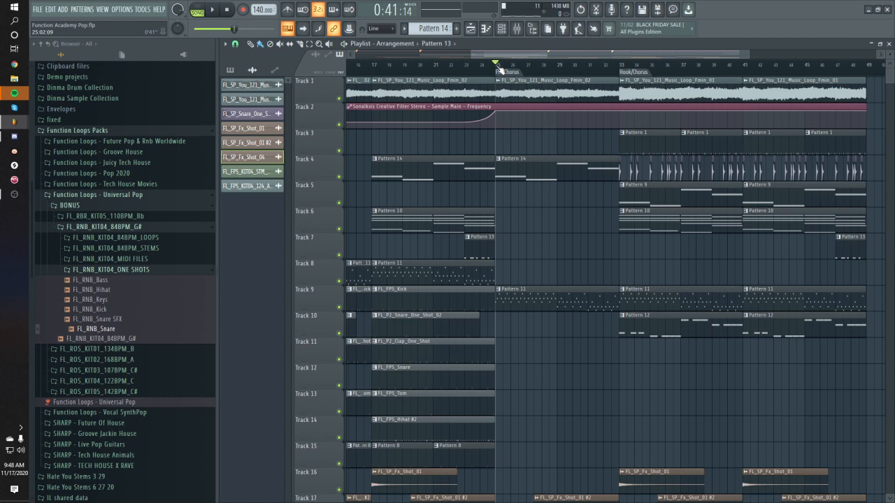
pyautogui.scroll(-5, 606, 316)
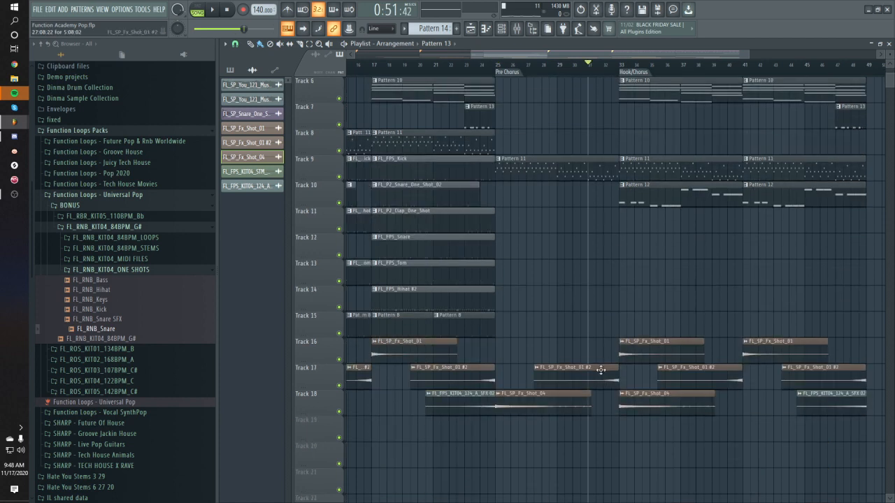
pyautogui.scroll(5, 616, 339)
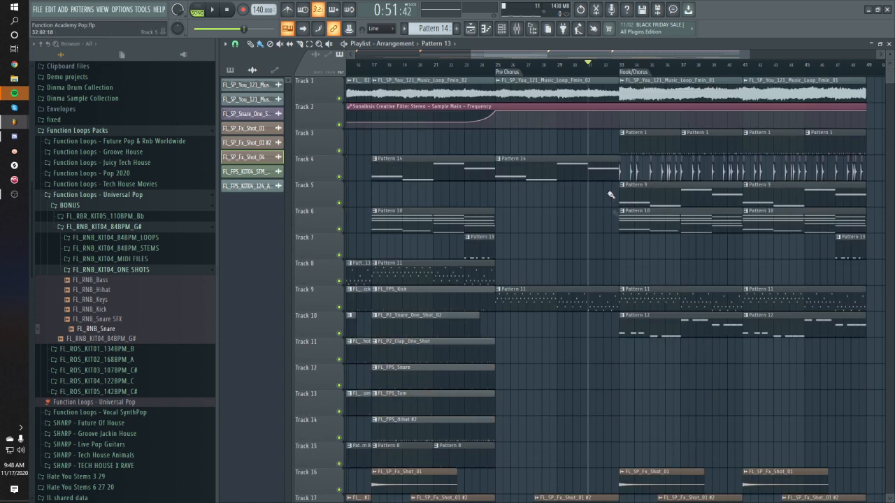
pyautogui.press('space')
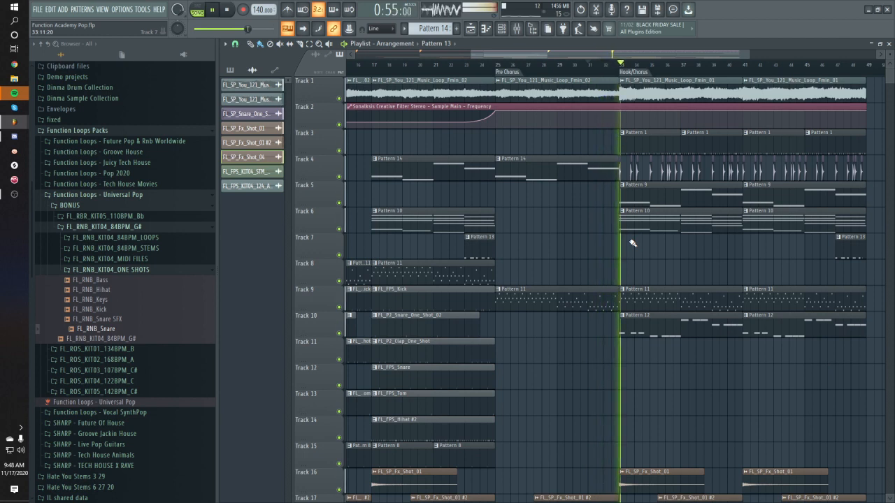
pyautogui.scroll(-1, 545, 244)
pyautogui.scroll(-1, 542, 241)
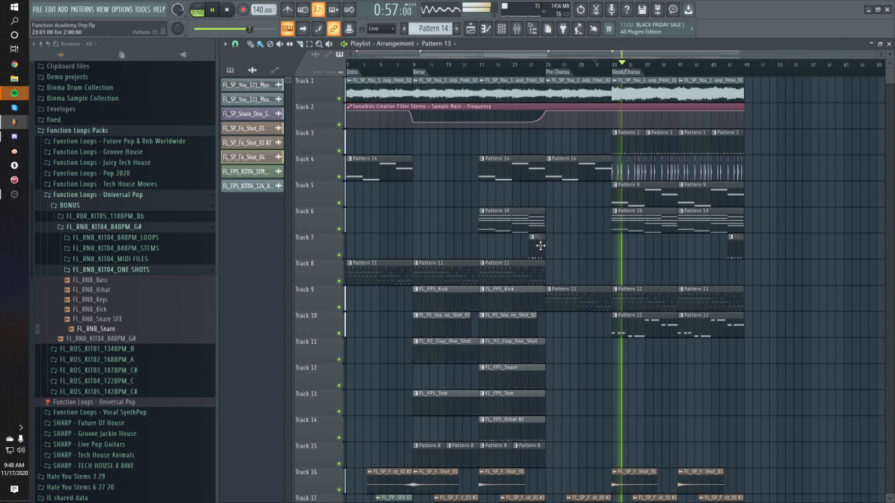
pyautogui.scroll(-4, 541, 237)
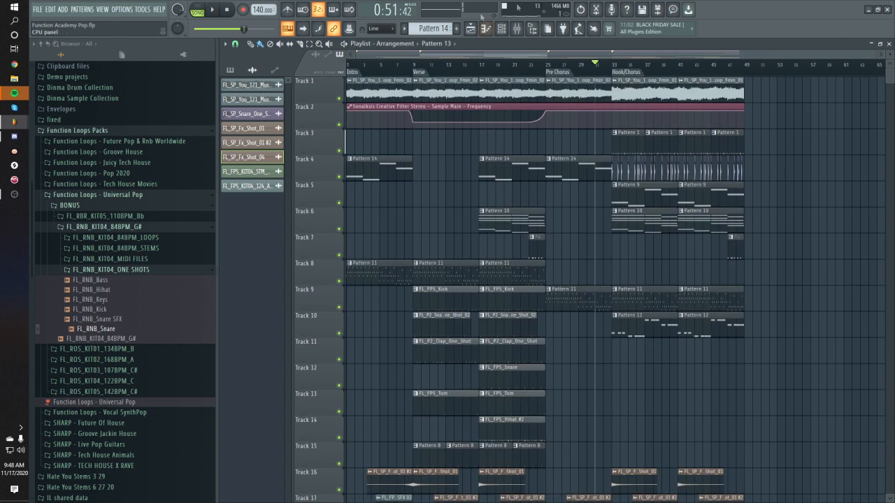
pyautogui.click(388, 70)
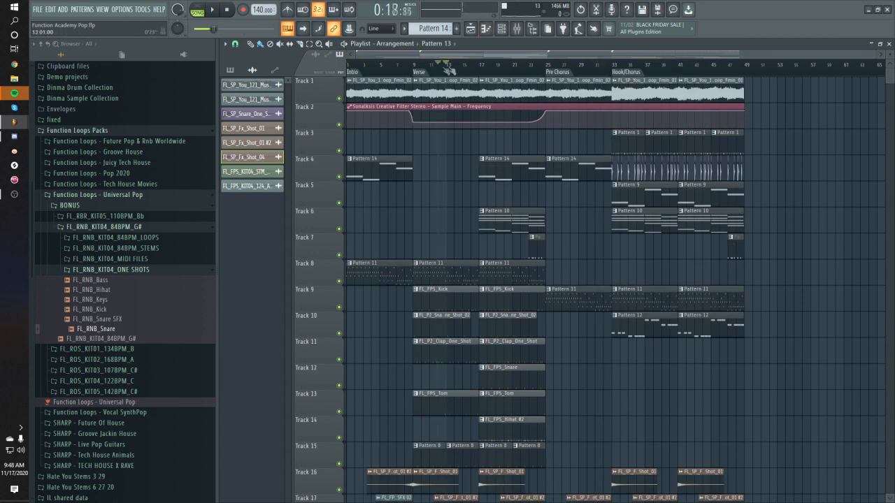
pyautogui.press('space')
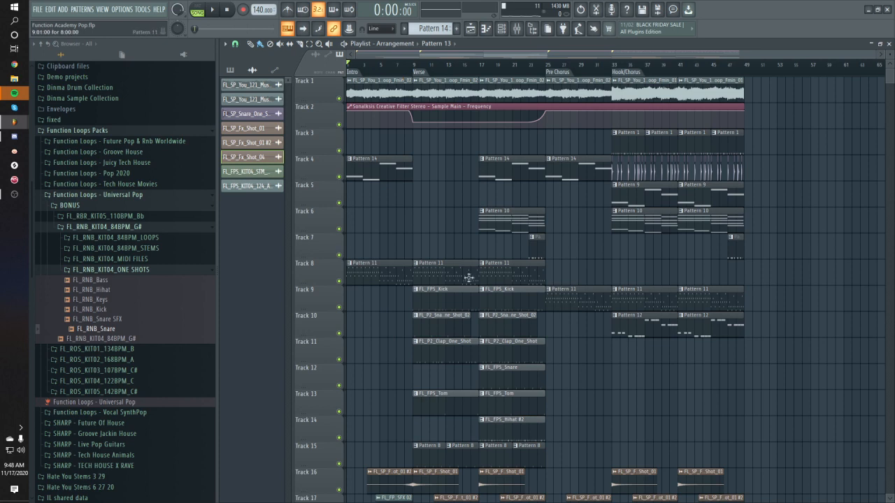
# - Move the pre-chorus and hook Pattern 11 clips from Track 9 up to Track 8, and clear the selection
pyautogui.scroll(-2, 468, 278)
pyautogui.moveTo(720, 244); pyautogui.dragTo(569, 220)
pyautogui.hotkey('ctrl', 'd')
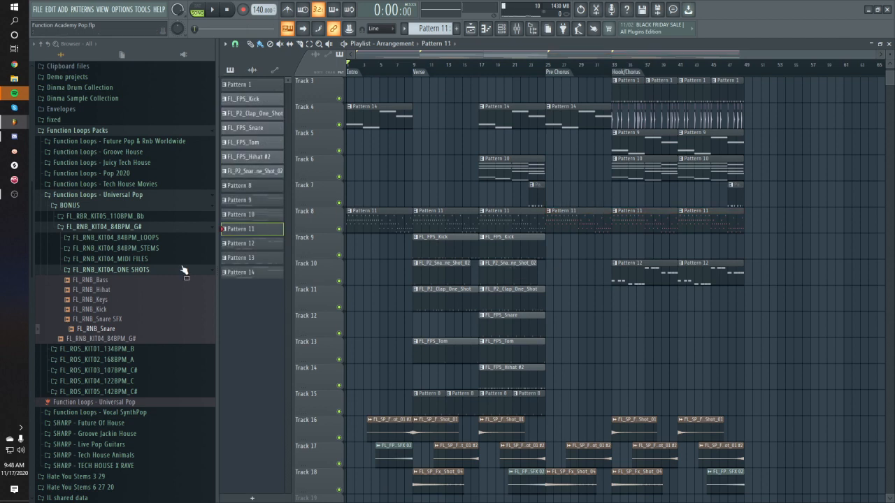